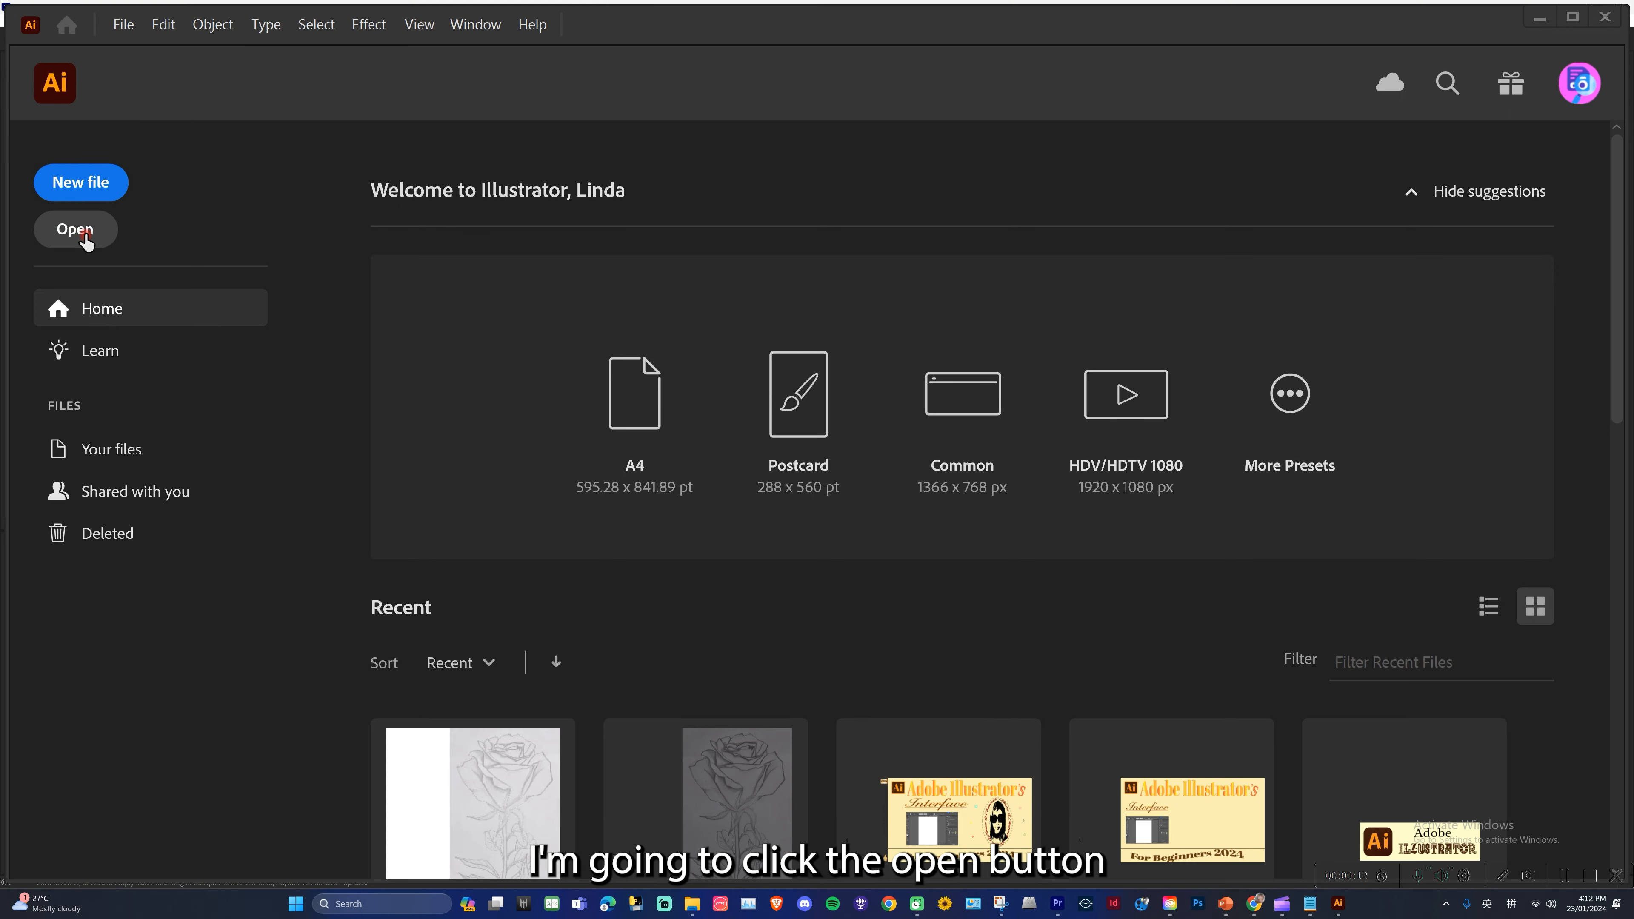
Open the existing file Rose.ai from the Ai interface folder.
left_click(73, 230)
left_click(231, 133)
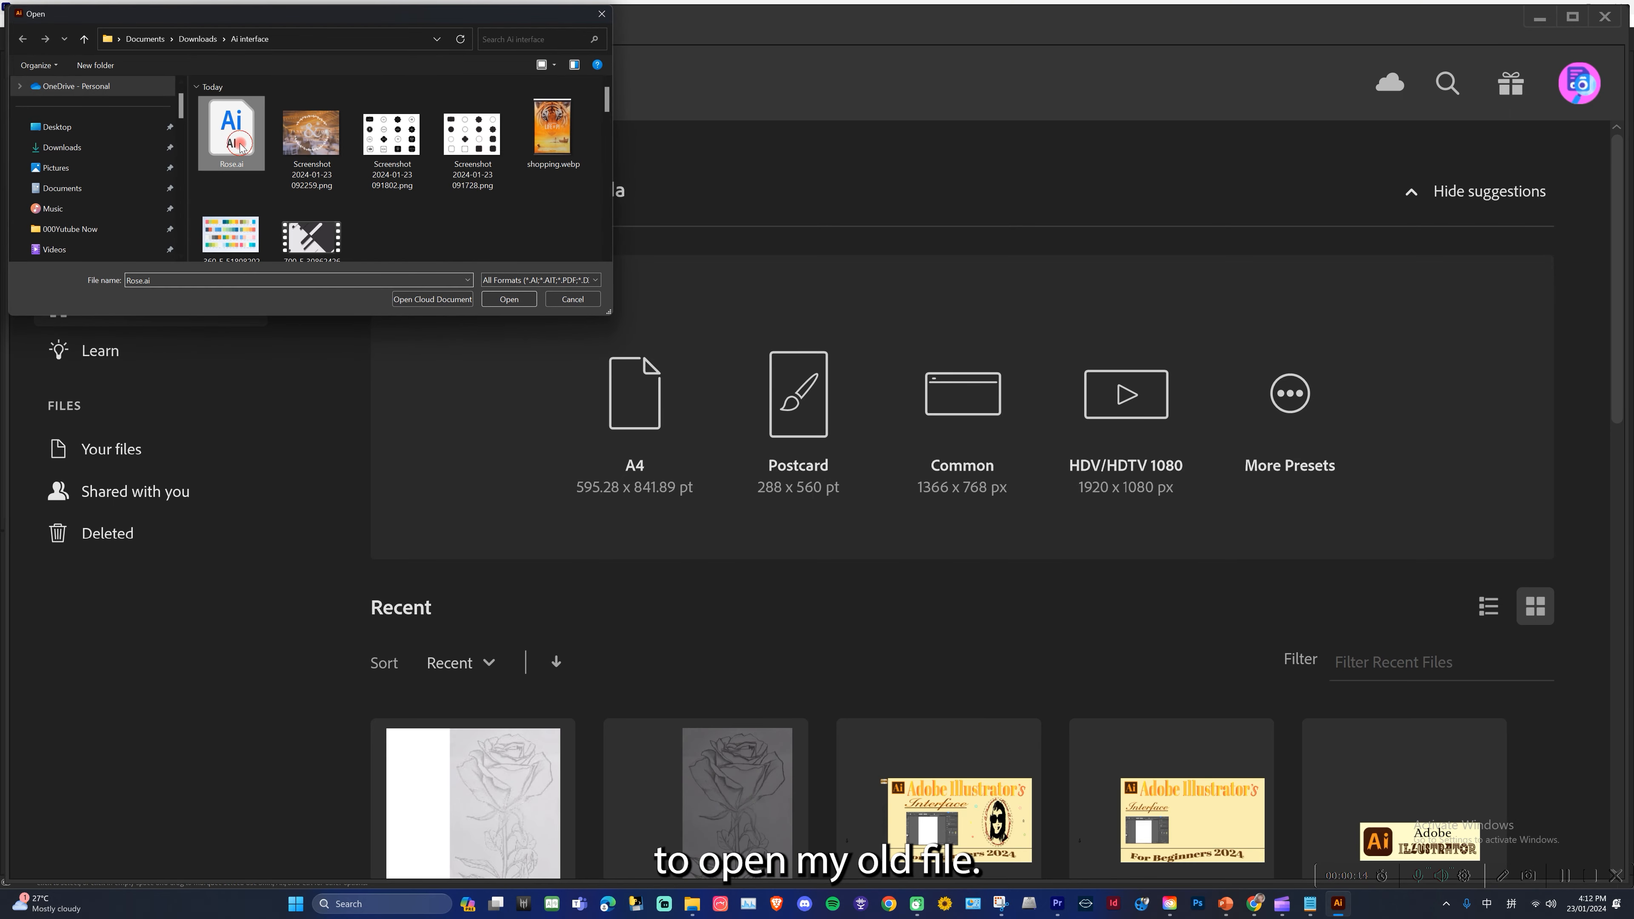
left_click(518, 302)
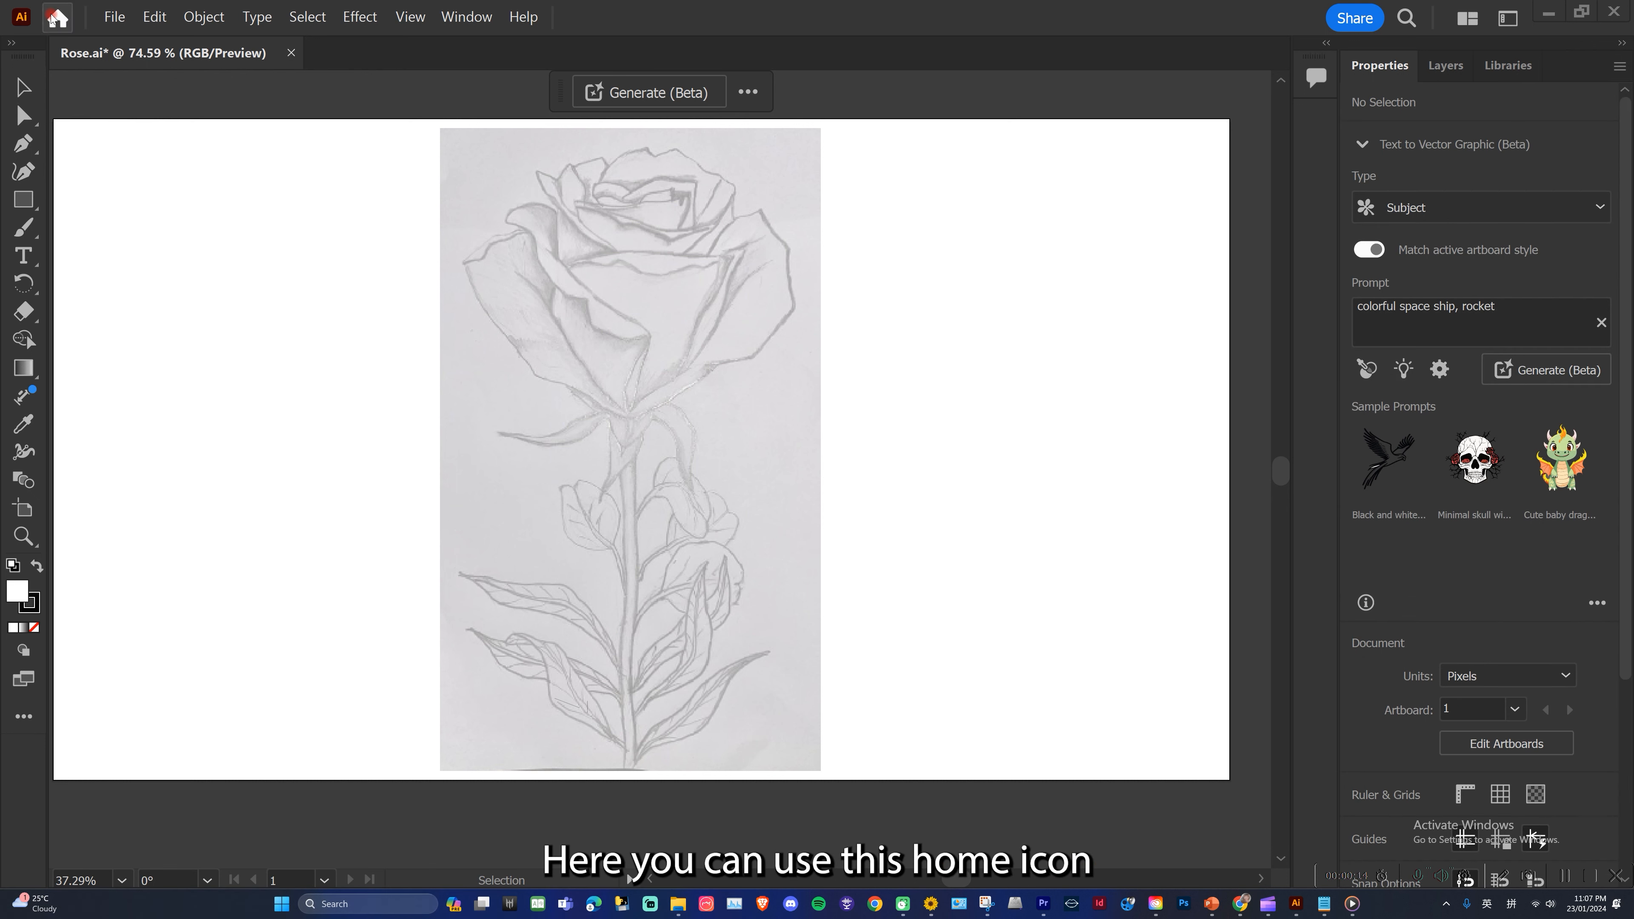
Visit the home screen and return to the open Rose document.
left_click(56, 19)
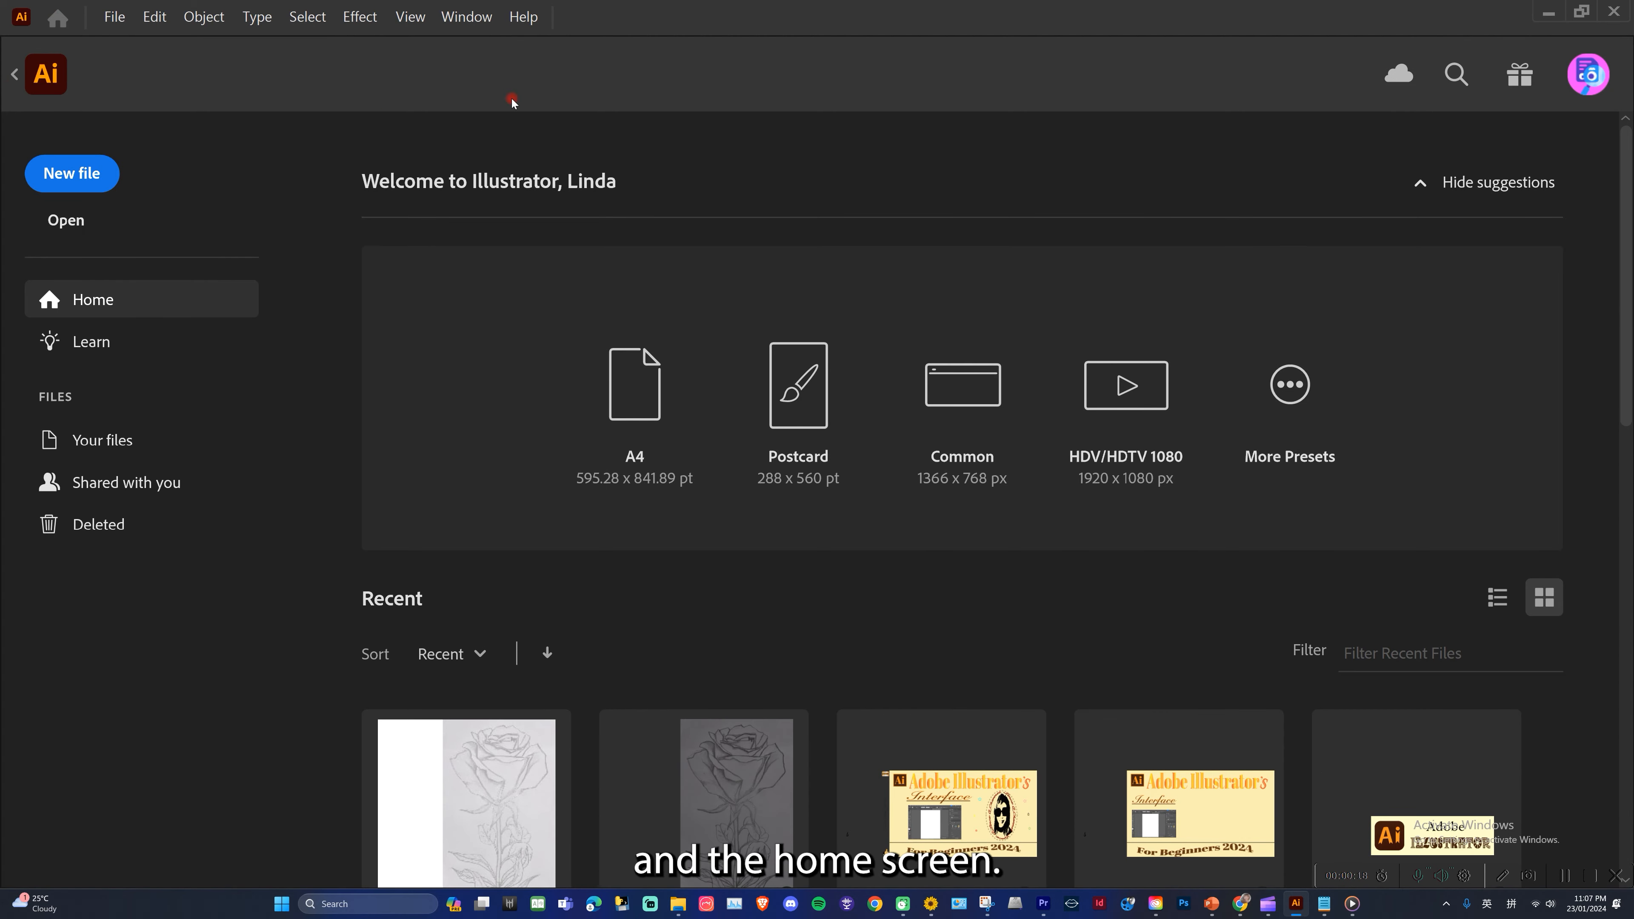
left_click(13, 76)
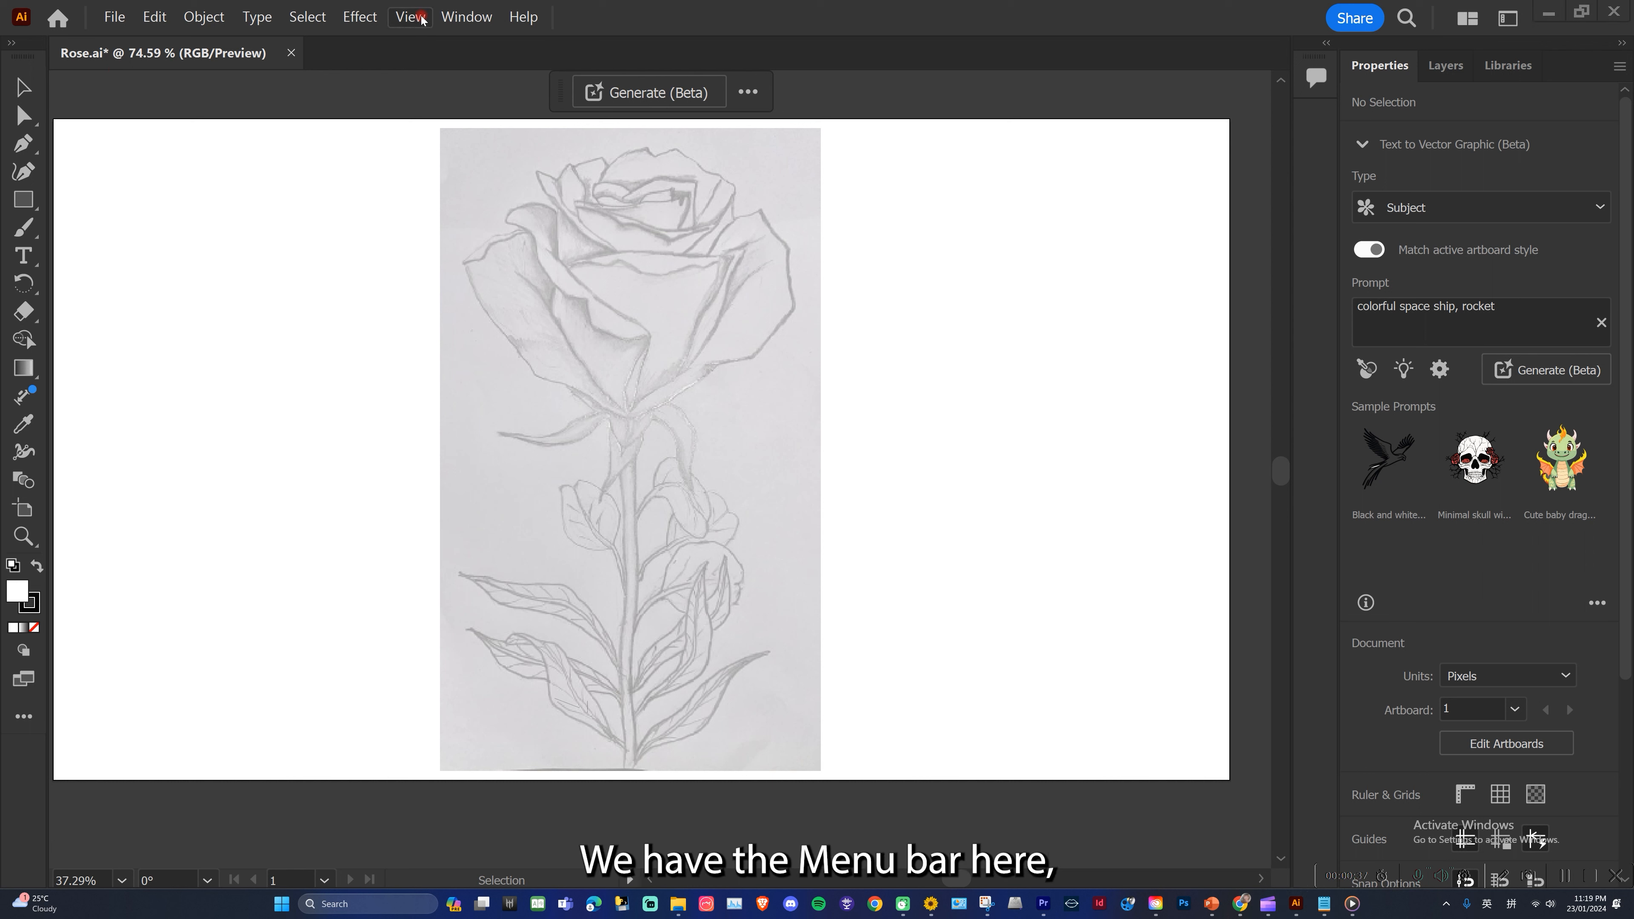
Review the File, Edit and Object commands and the available document arrangement layouts.
left_click(112, 18)
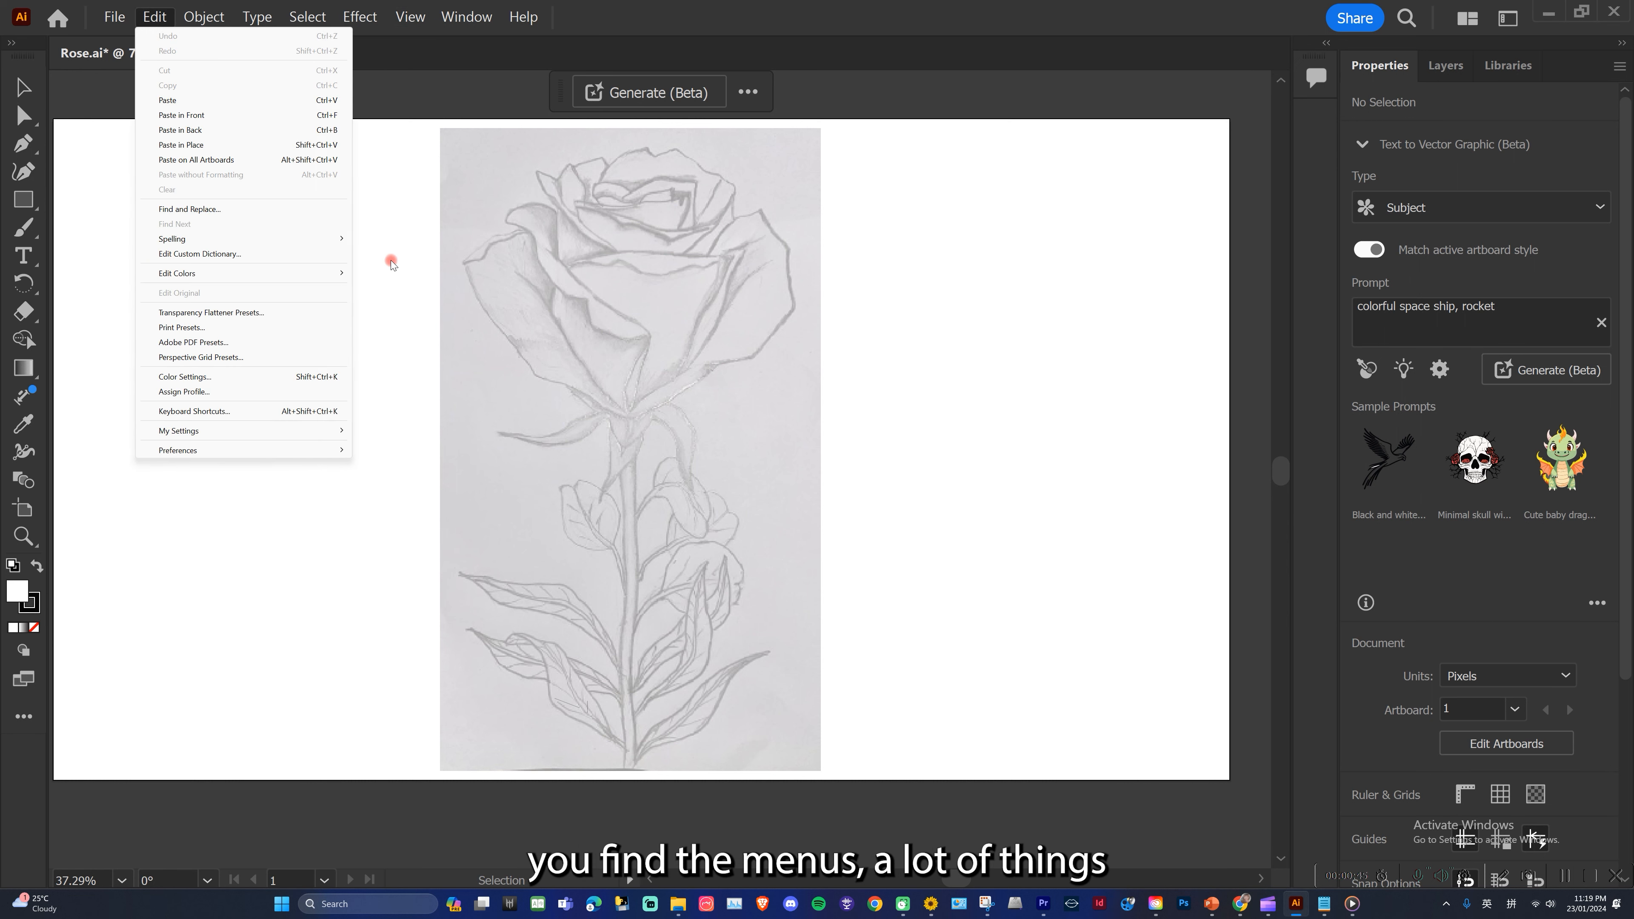
left_click(201, 18)
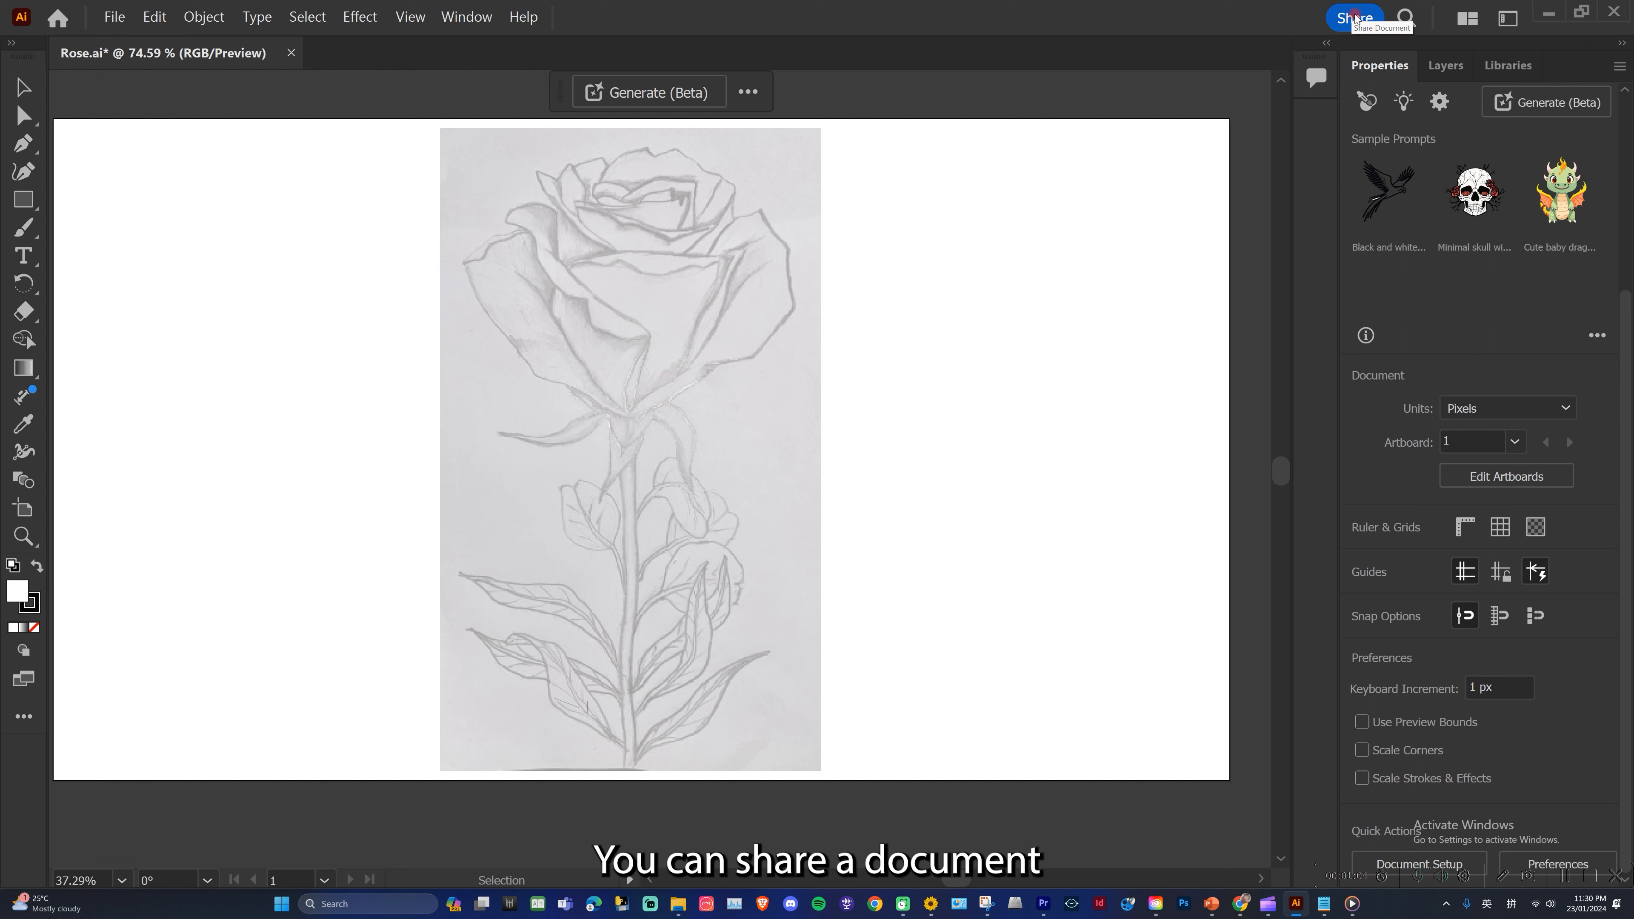
left_click(1401, 10)
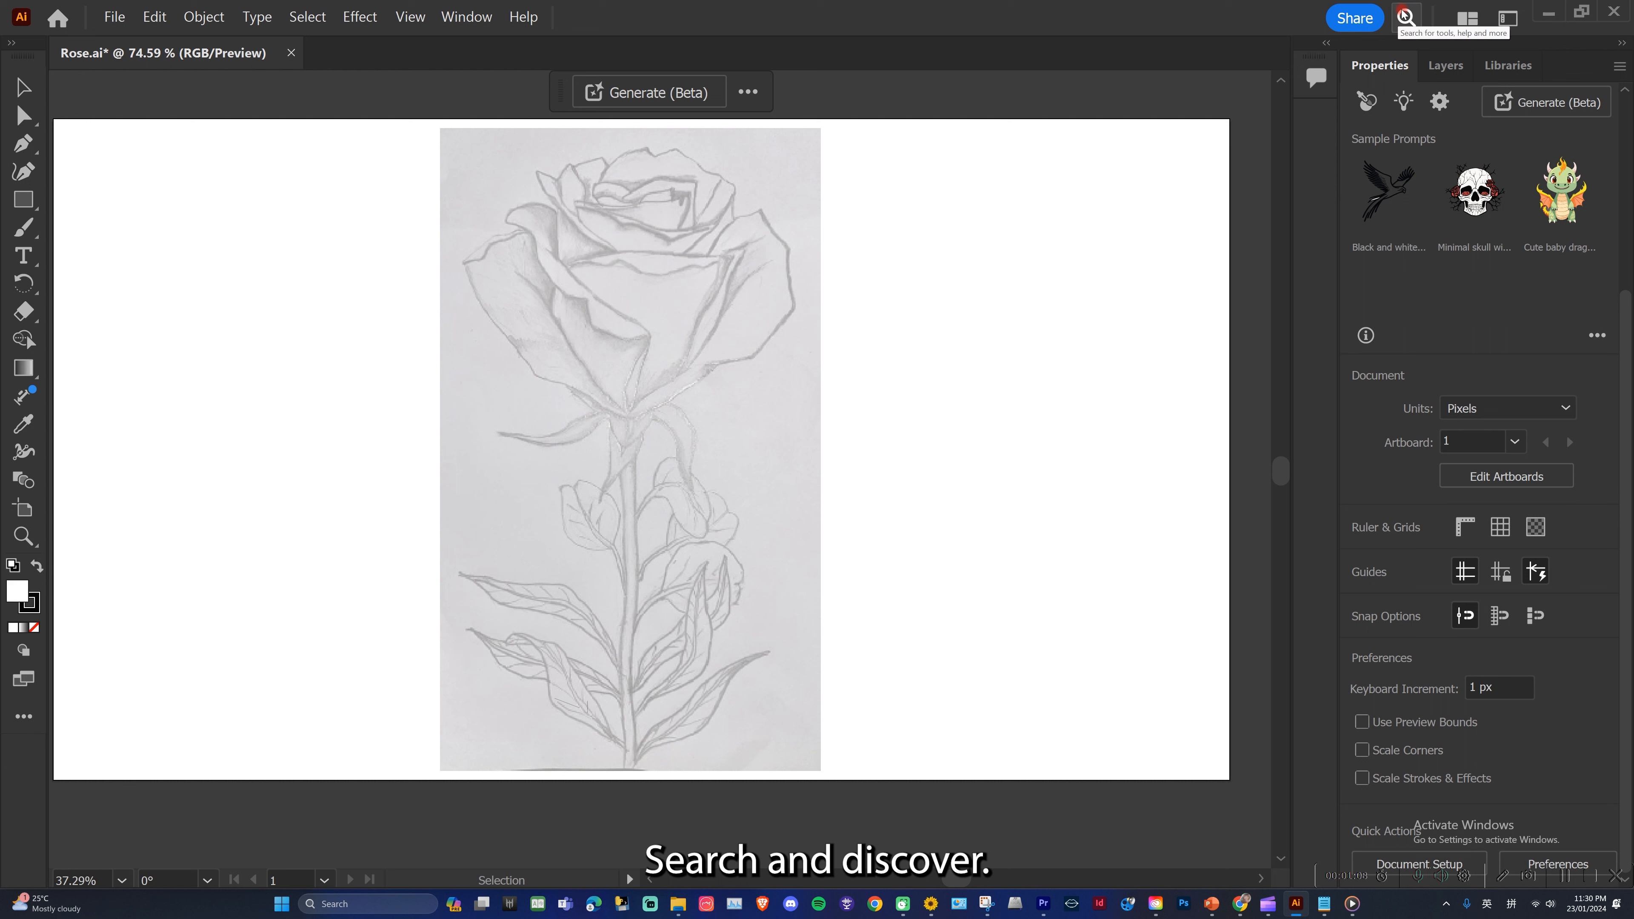
left_click(1467, 17)
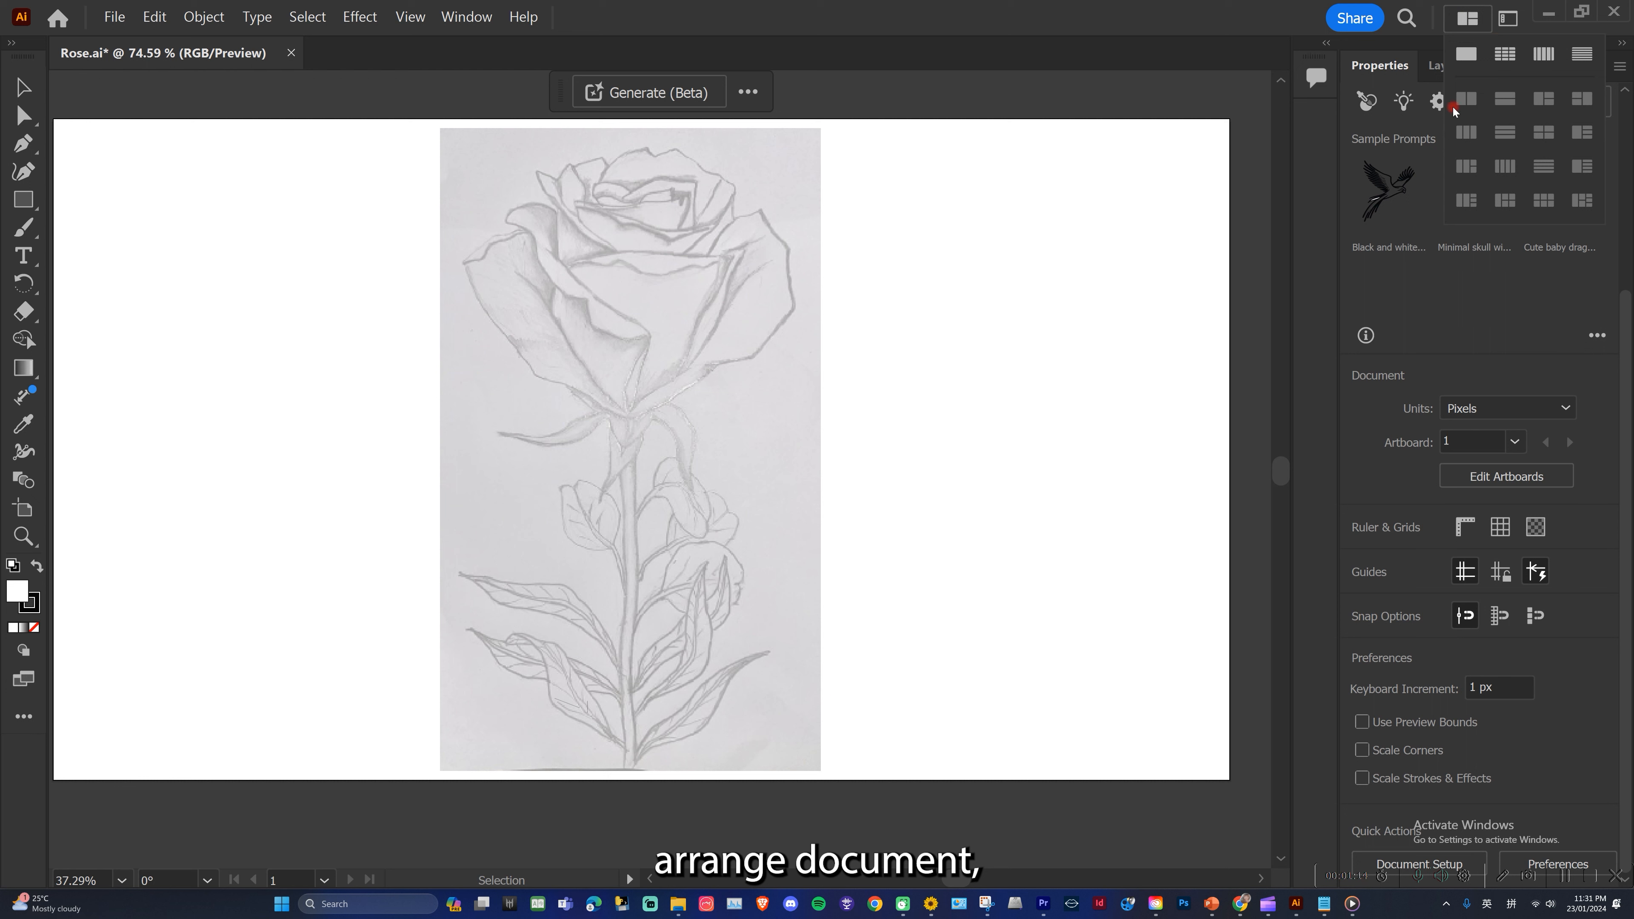
left_click(1465, 23)
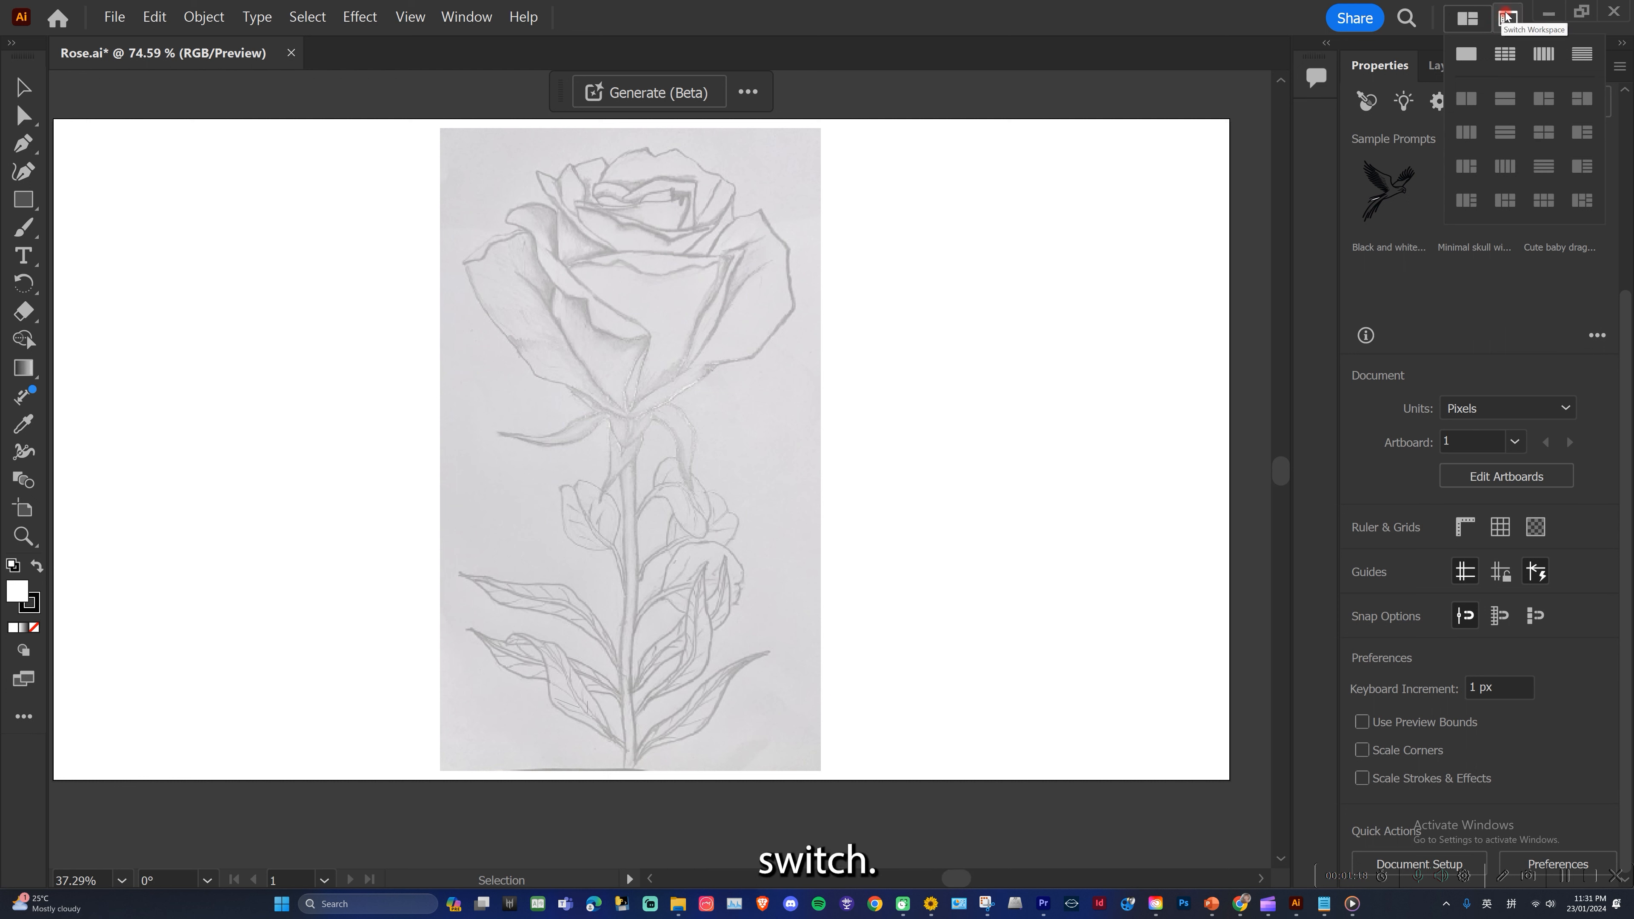
left_click(1510, 26)
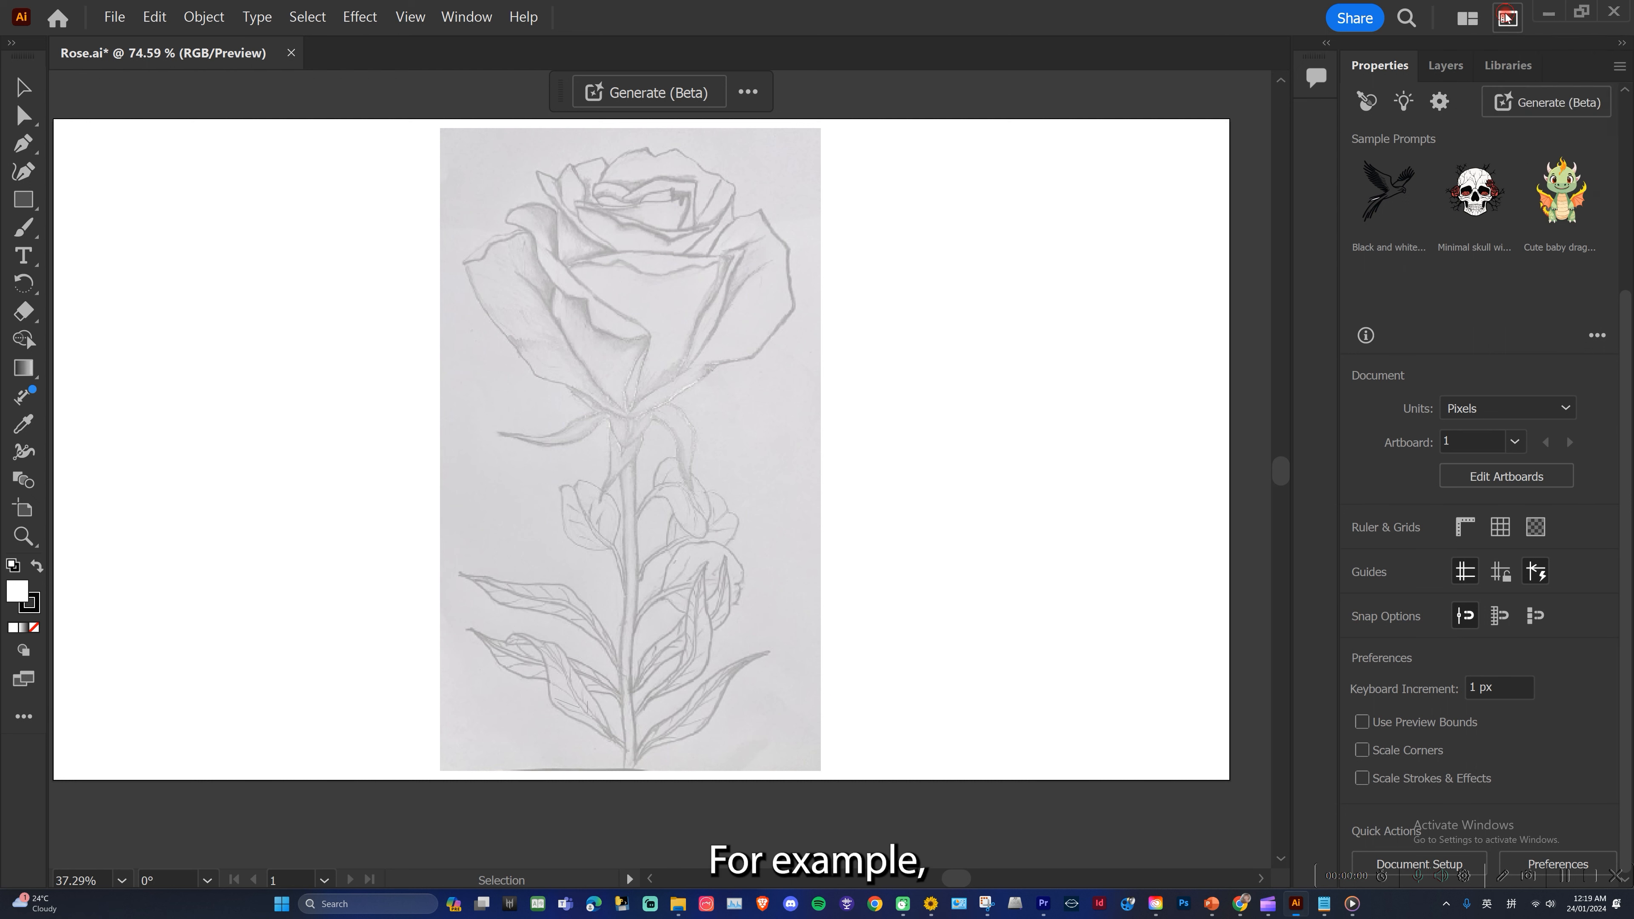
Try the Painting and Essentials Classic workspaces, and return to the Essentials workspace.
left_click(1507, 18)
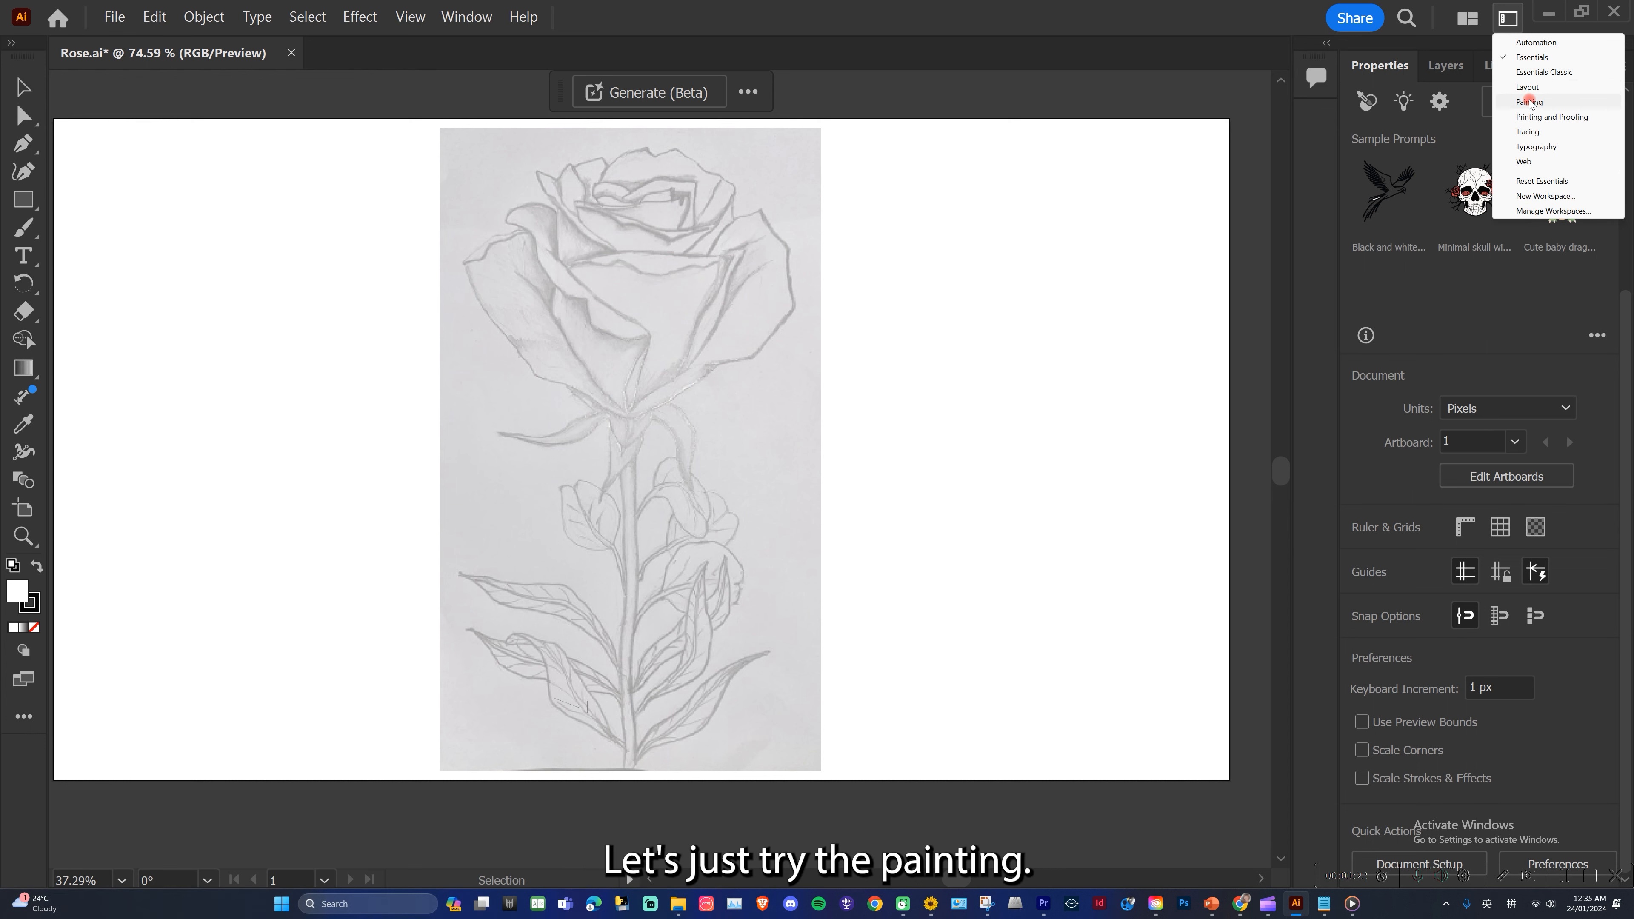
left_click(1530, 103)
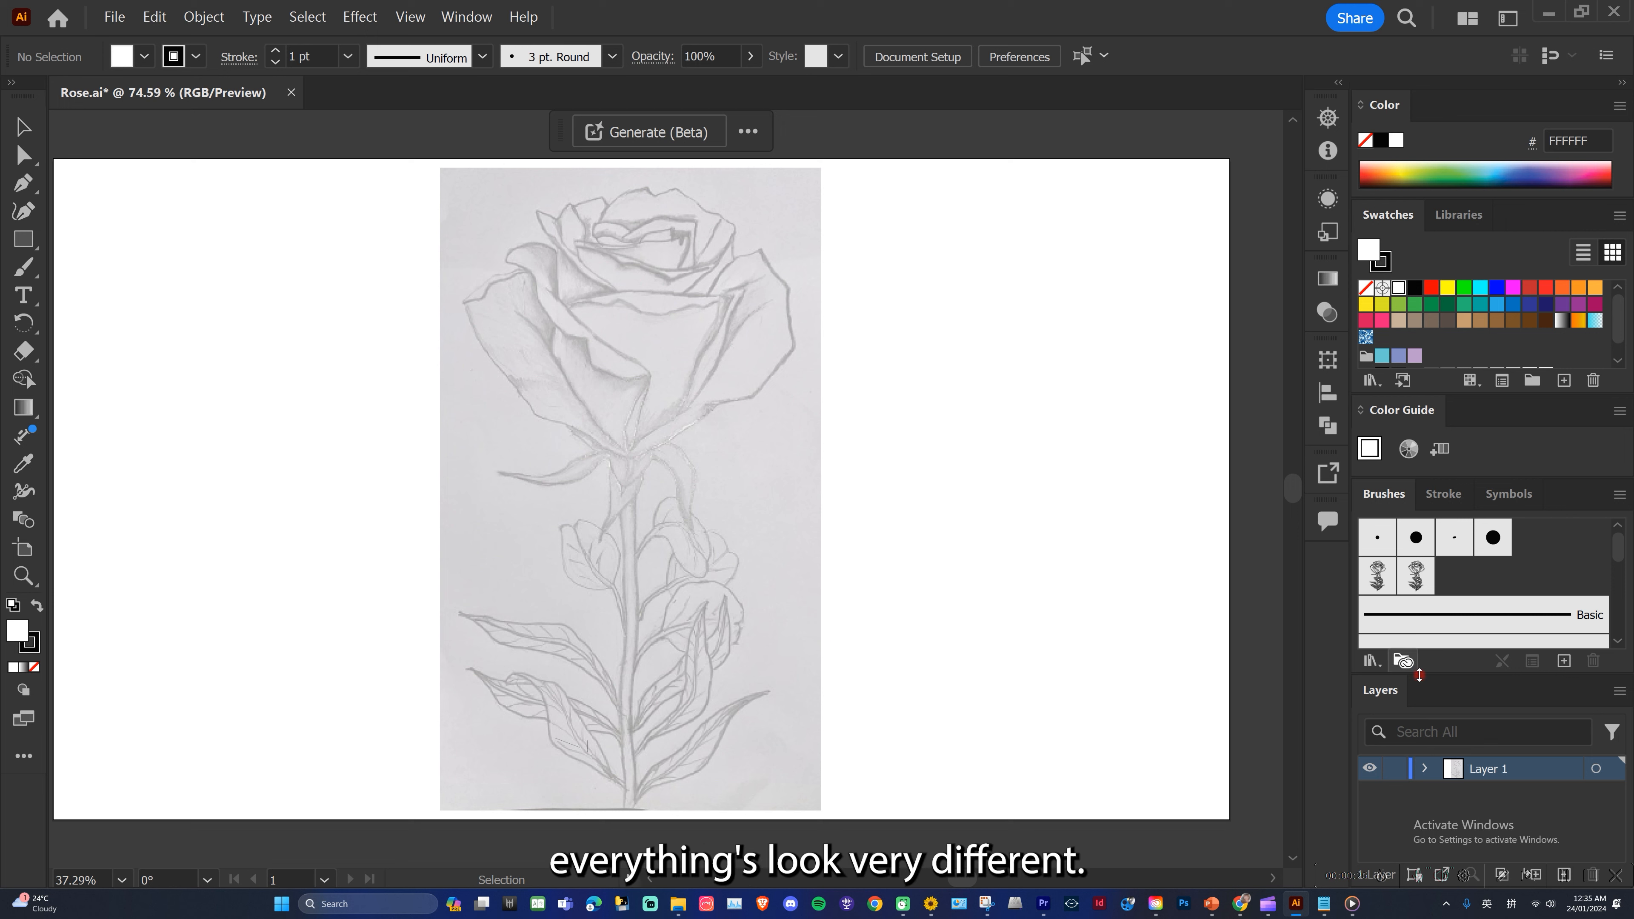
left_click(1506, 18)
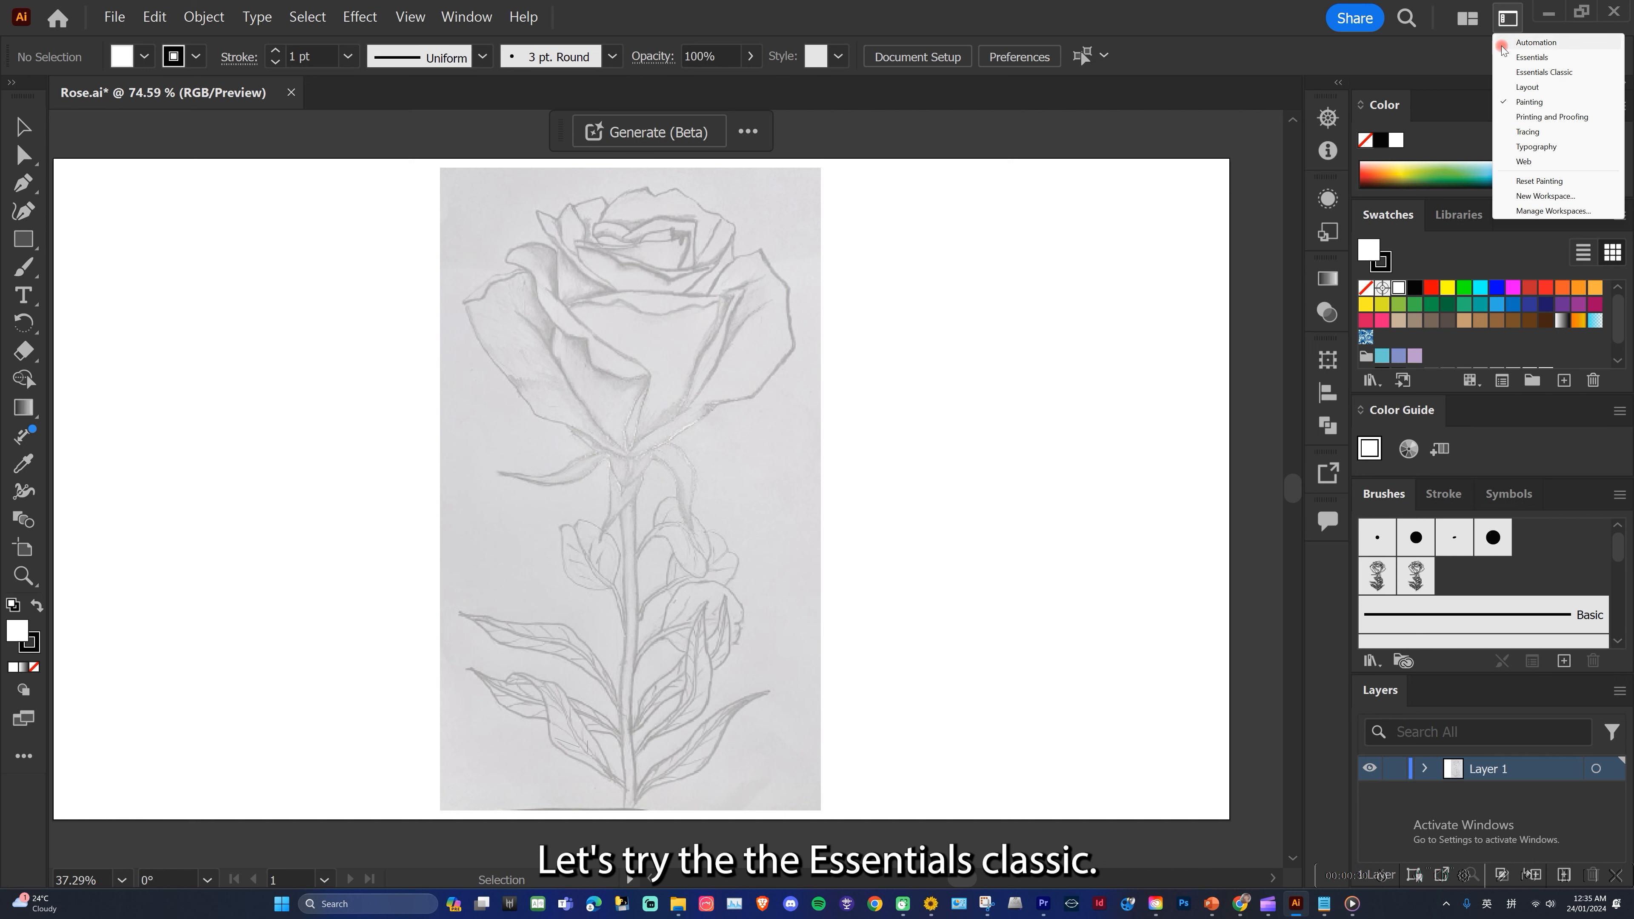
left_click(1538, 72)
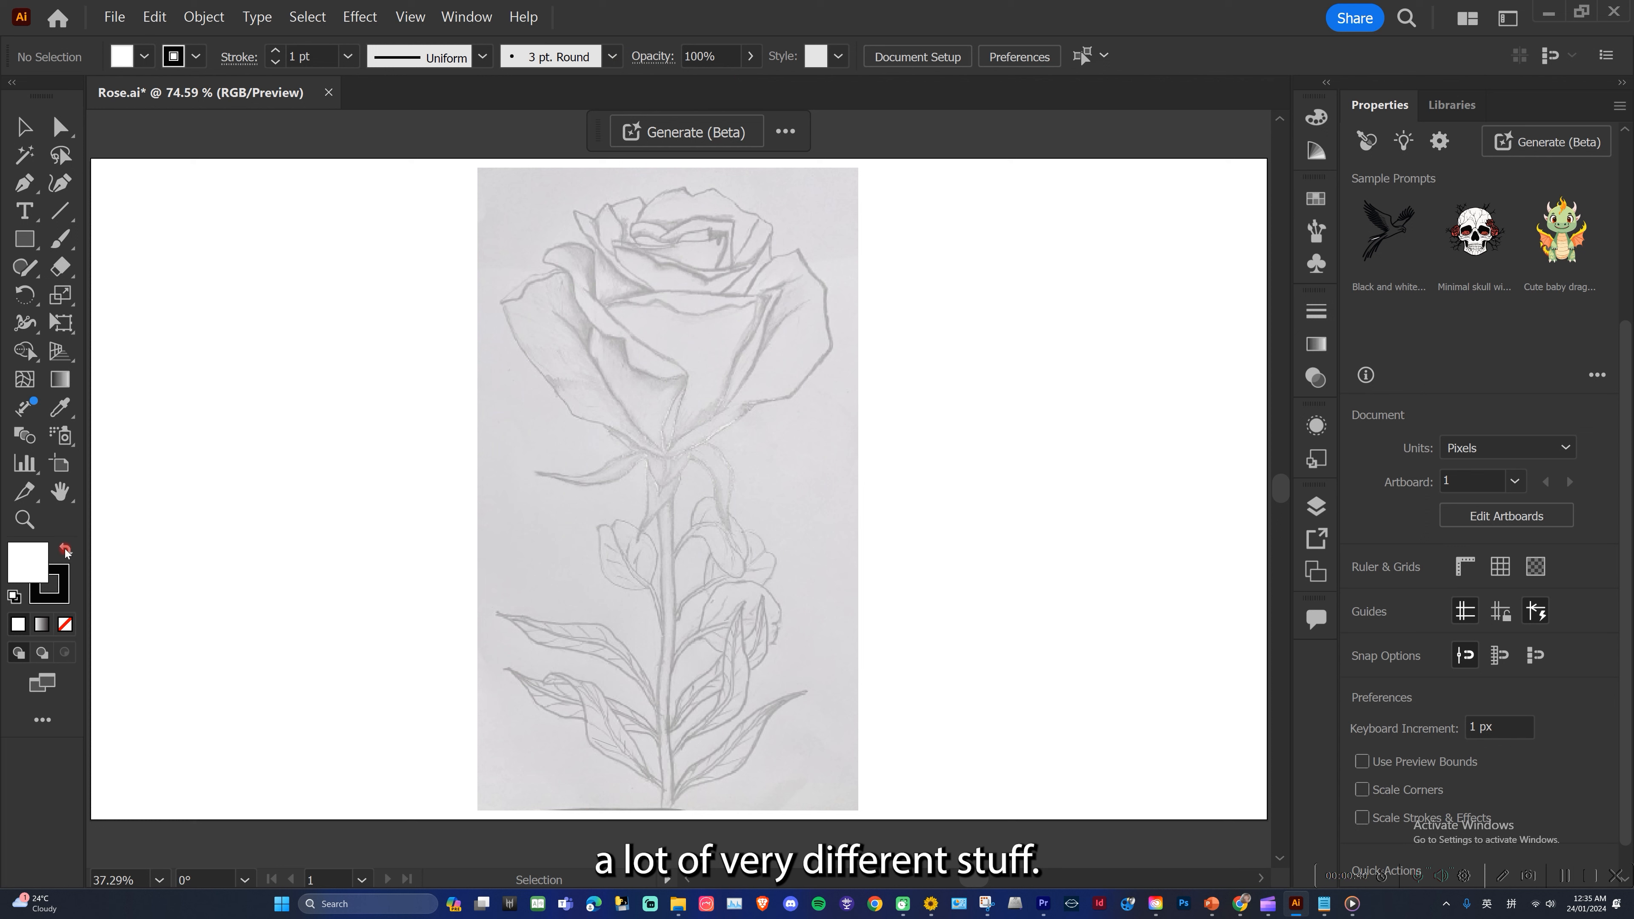
left_click(1508, 19)
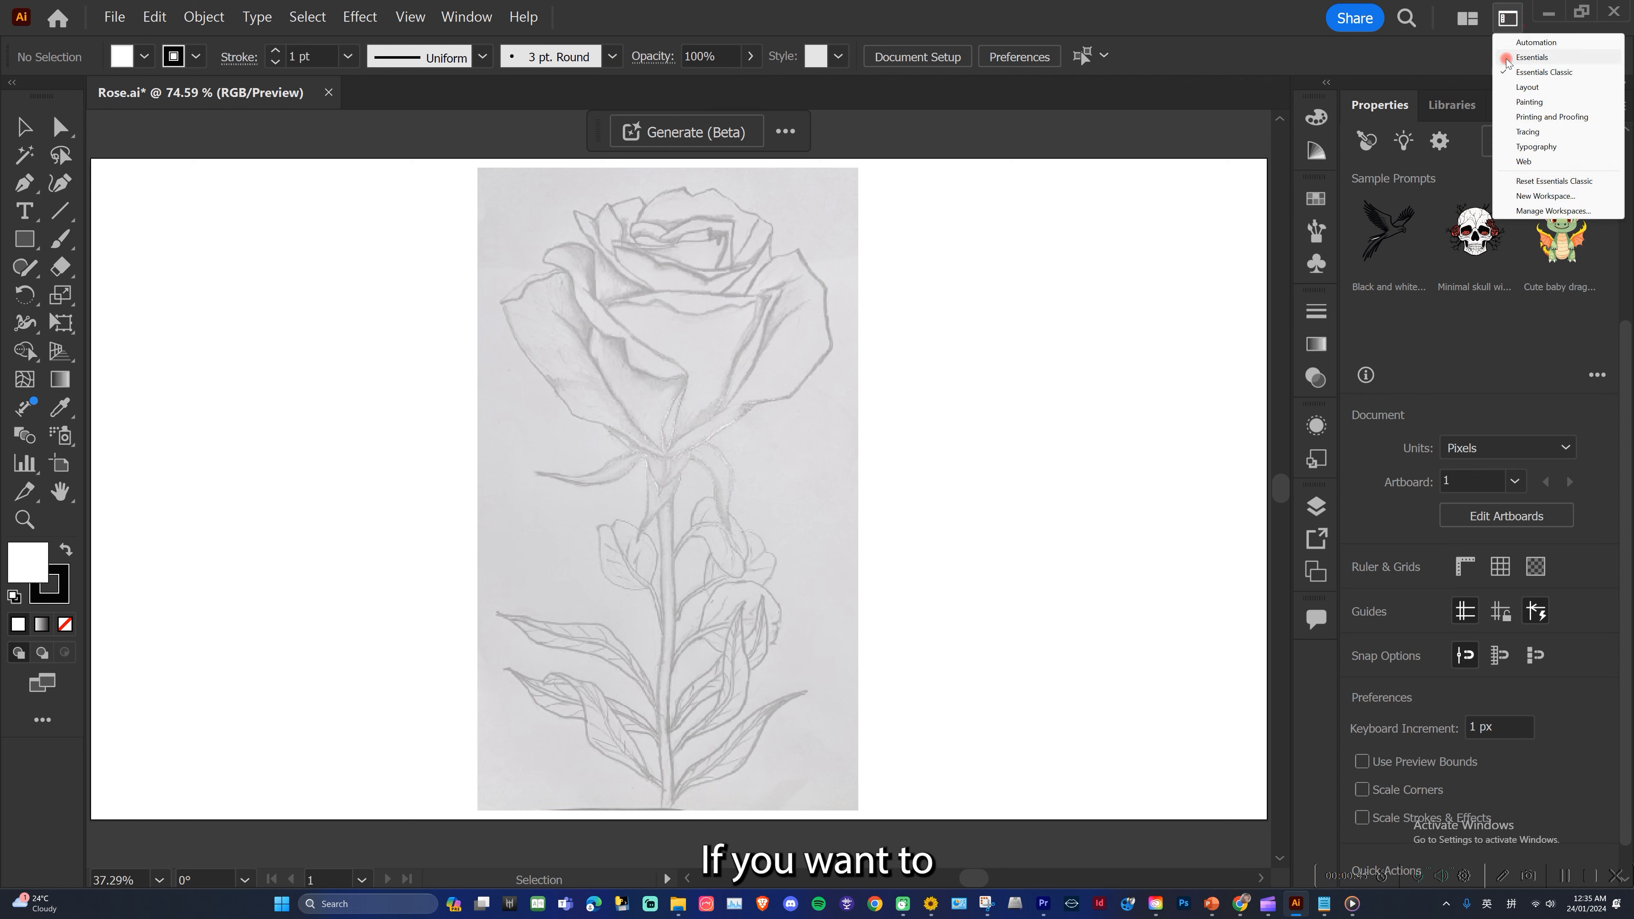
left_click(1532, 57)
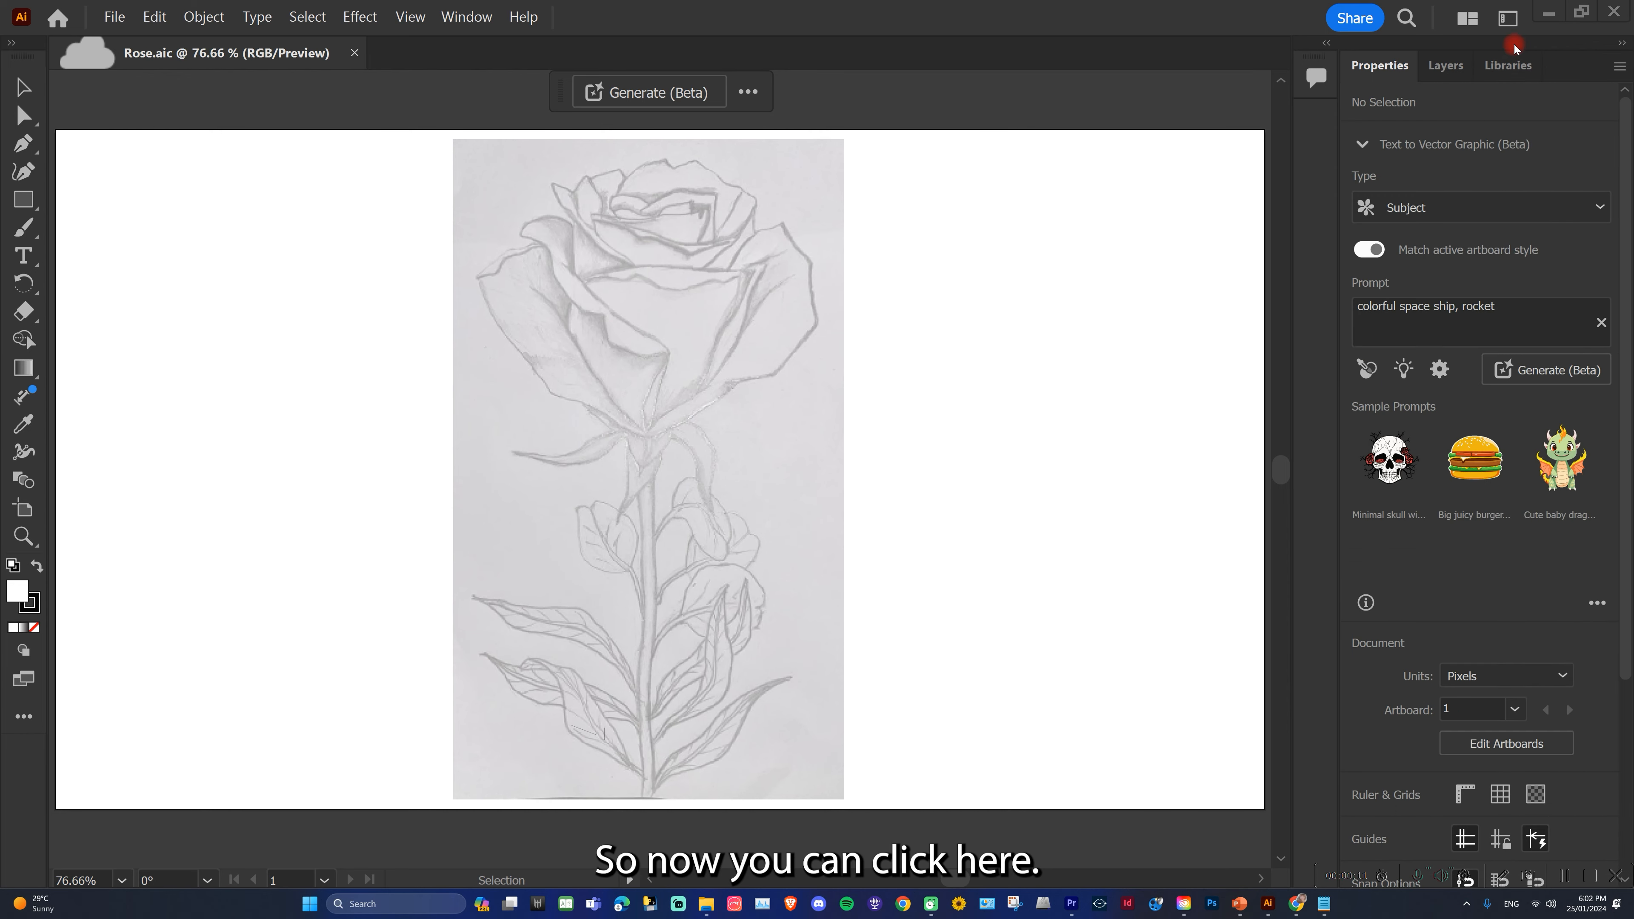
Look through the Properties, Layers and Libraries panels of the Essentials workspace.
left_click(1509, 17)
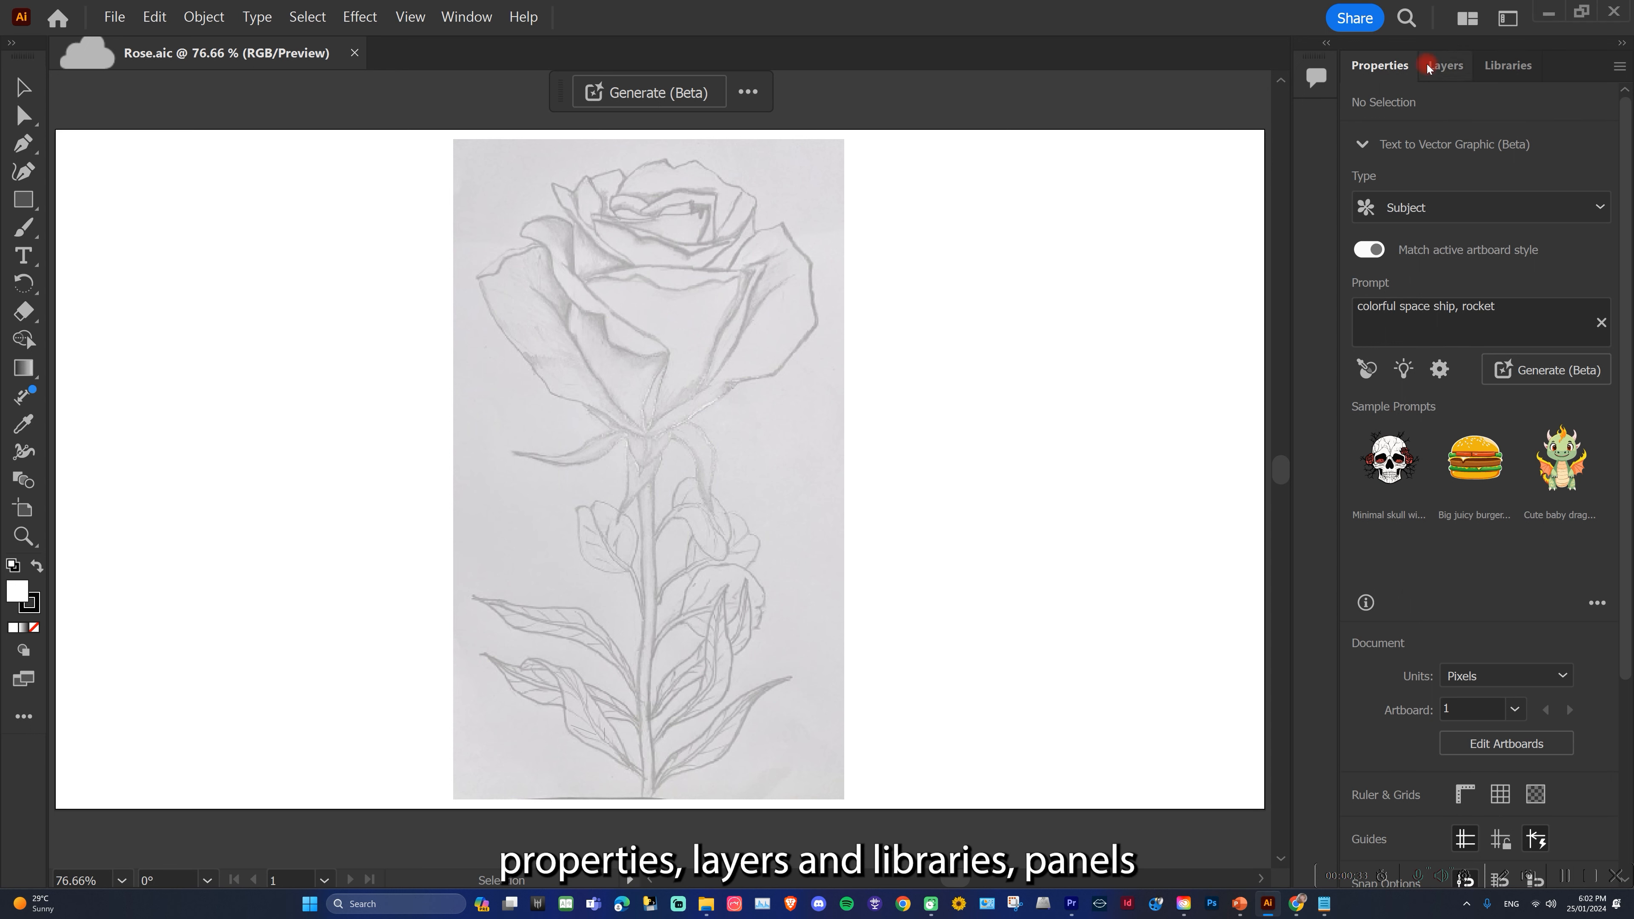
left_click(1427, 66)
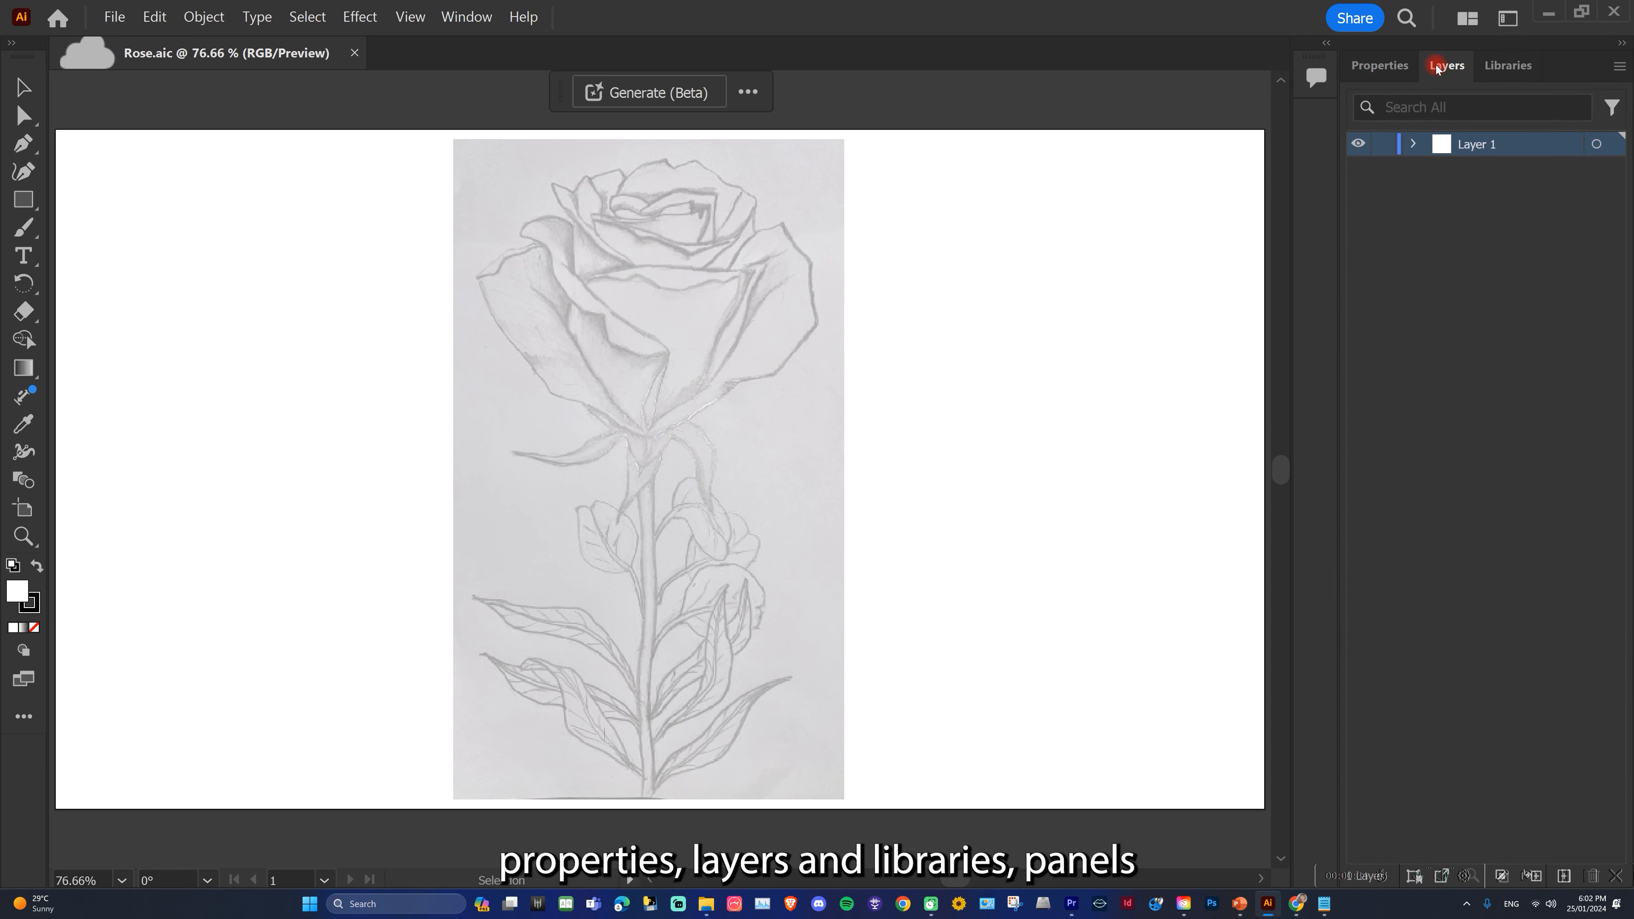
left_click(1499, 70)
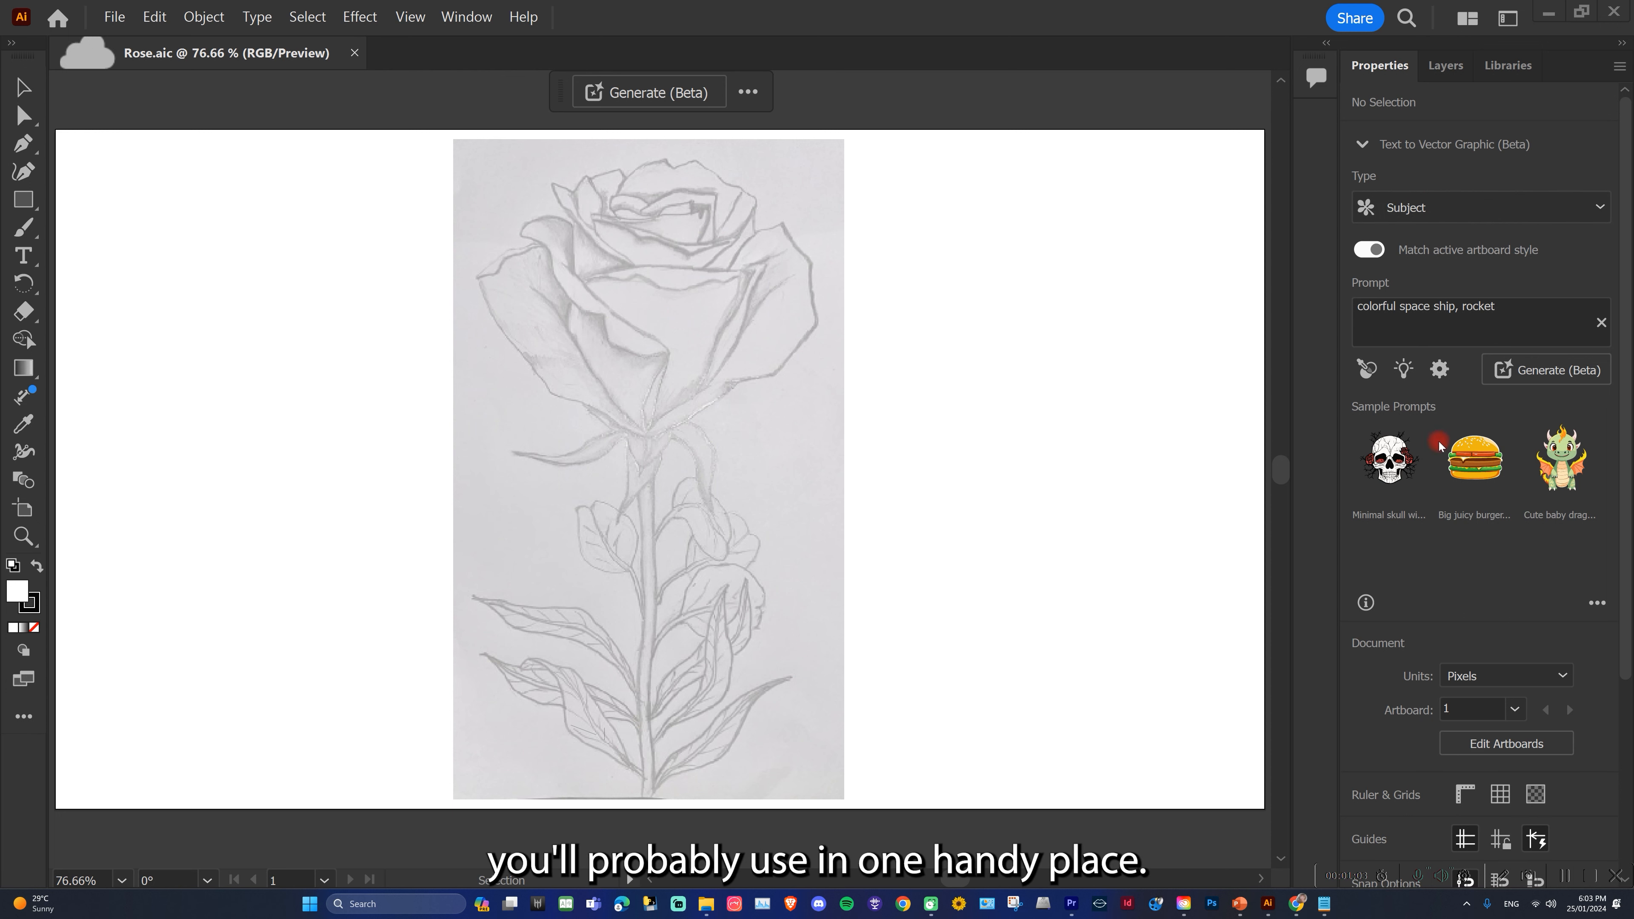
left_click(1507, 17)
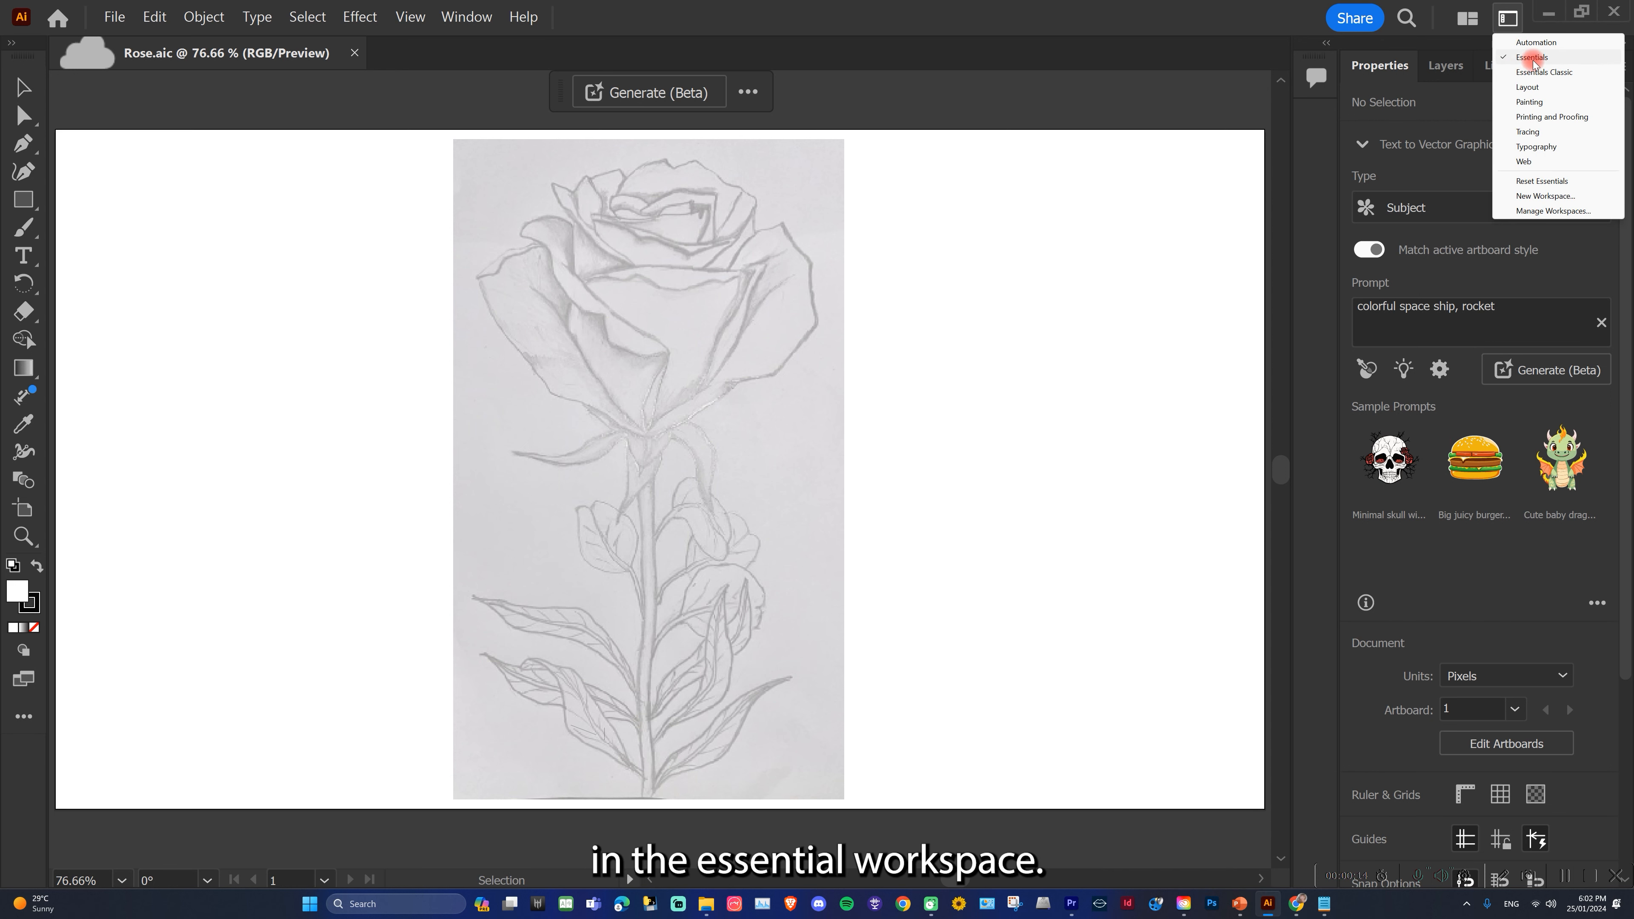
left_click(1555, 58)
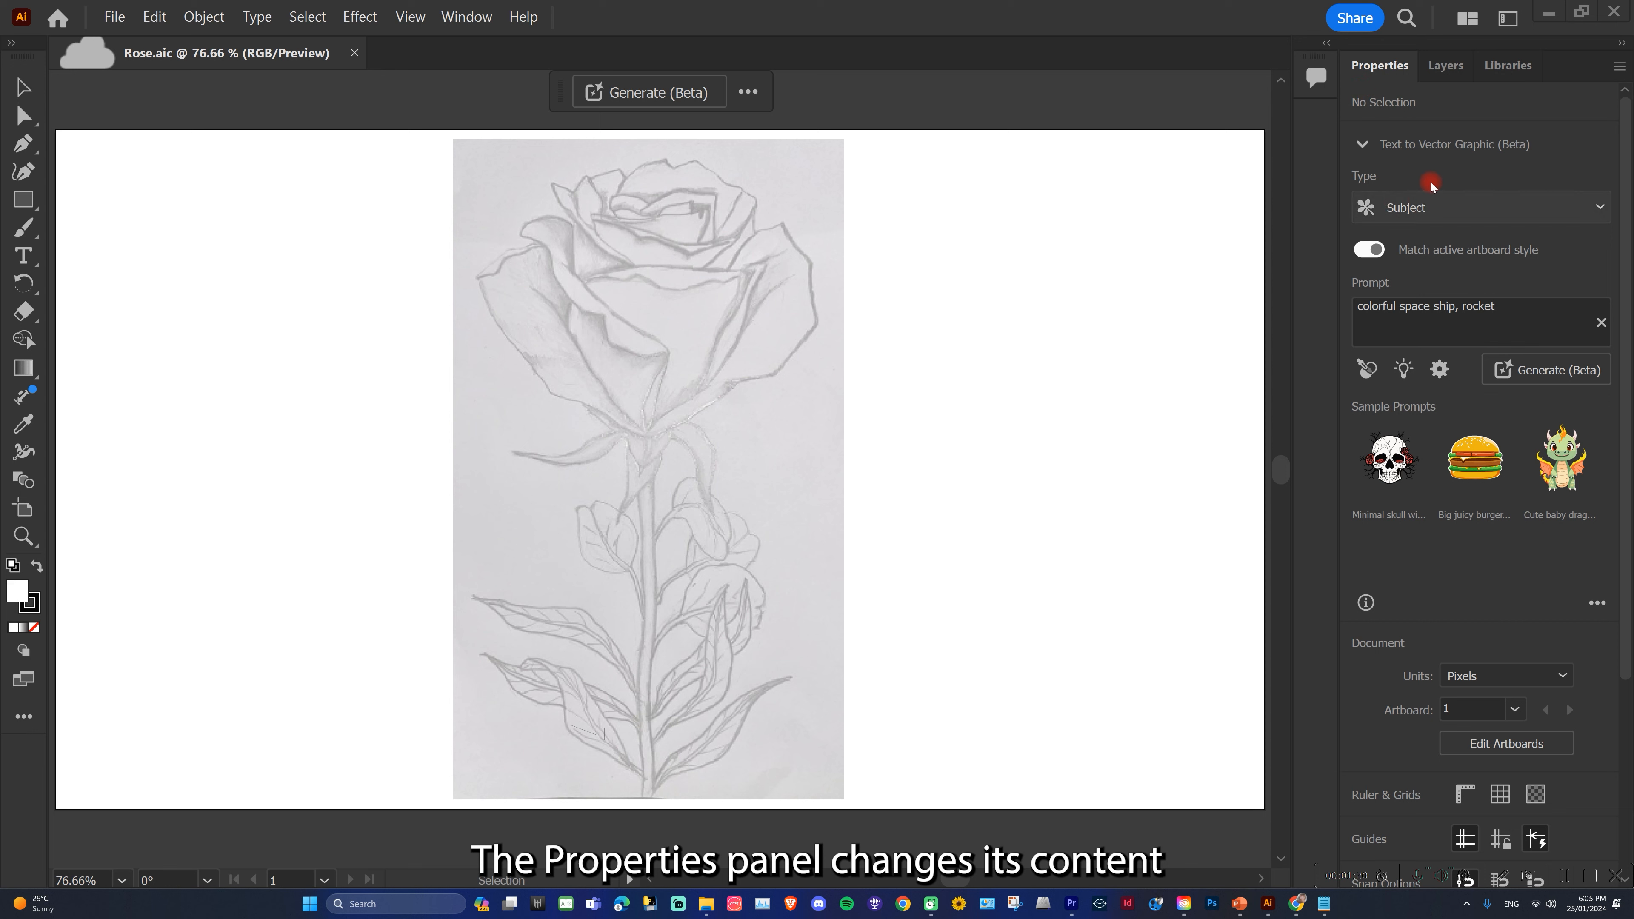
Activate the Type tool and examine its character and paragraph properties.
left_click(21, 92)
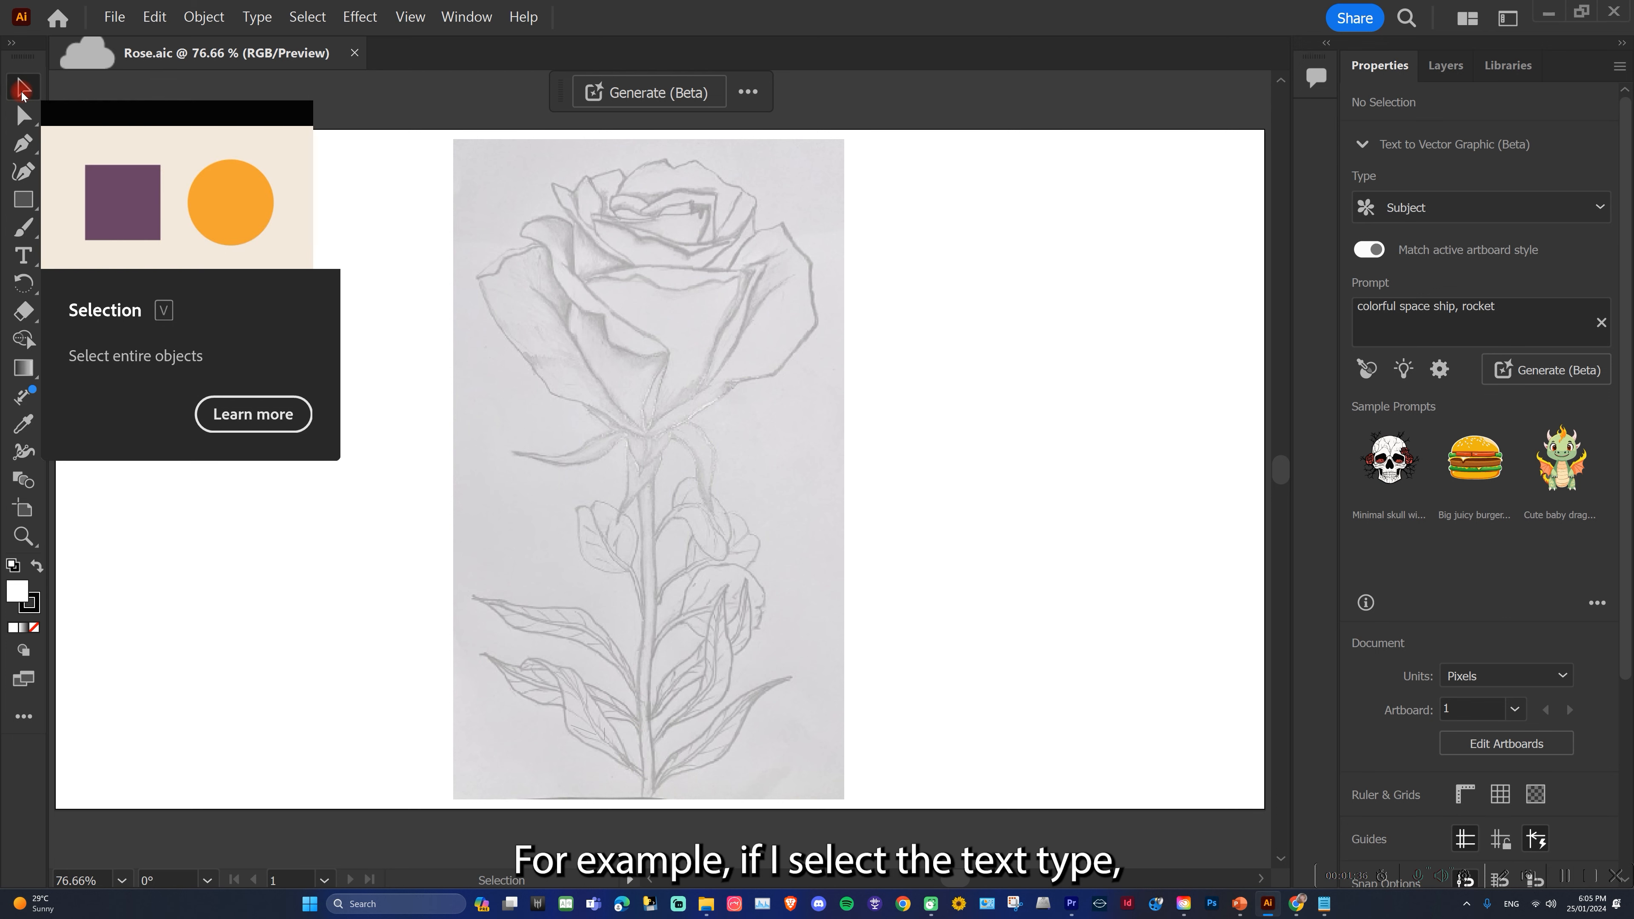
left_click(23, 256)
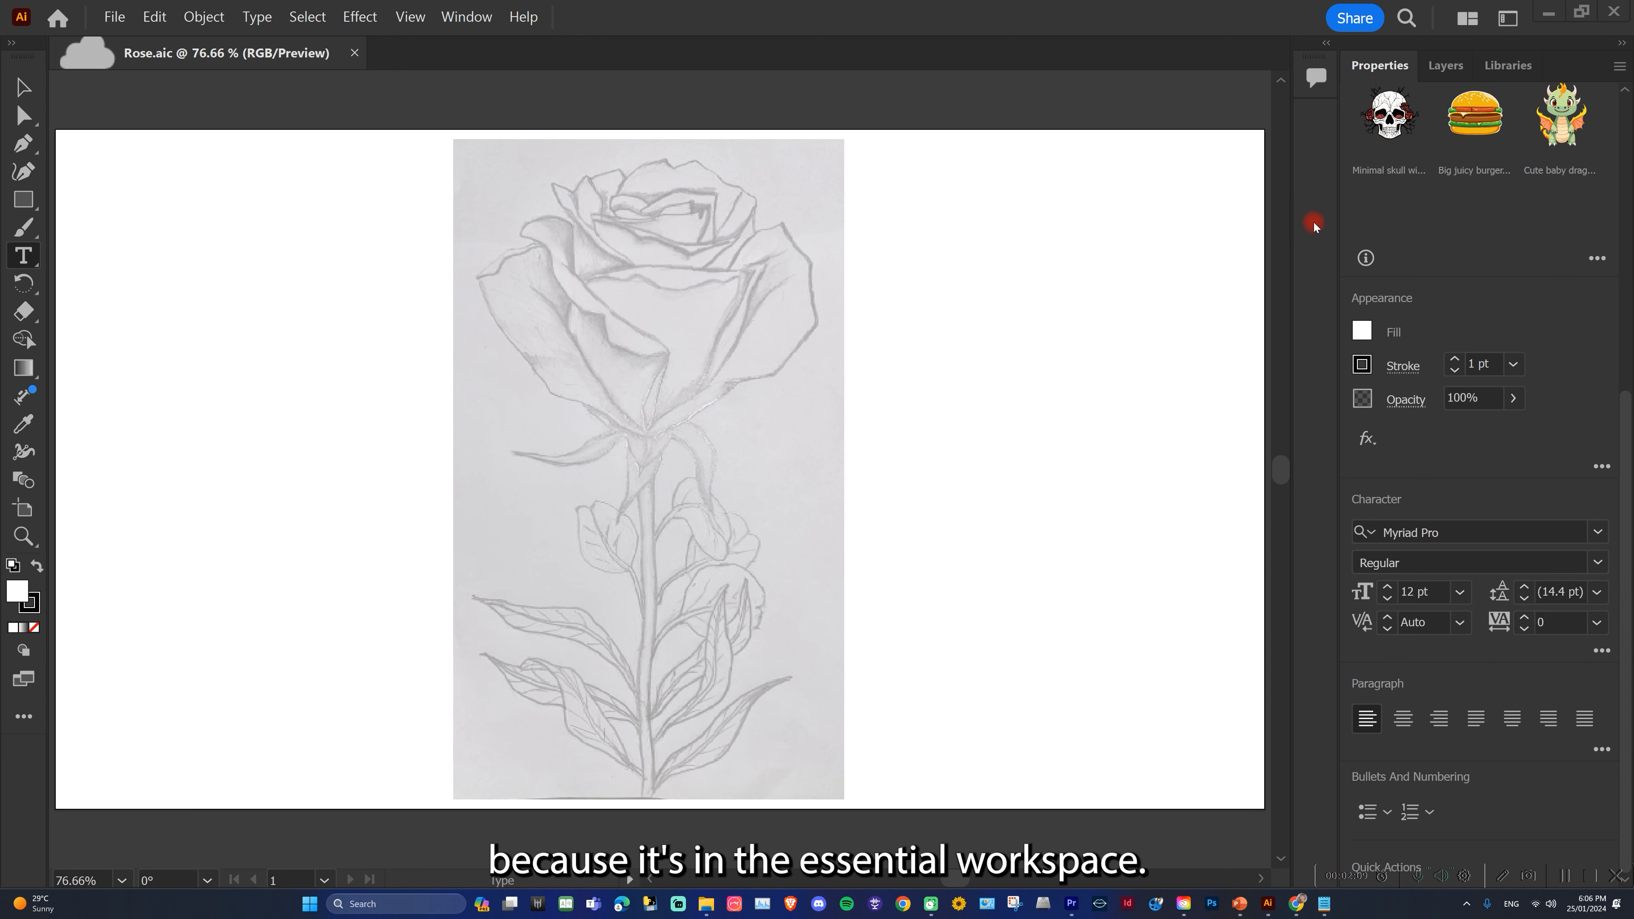
Switch to the Essentials Classic workspace and activate the Paintbrush tool.
left_click(1506, 20)
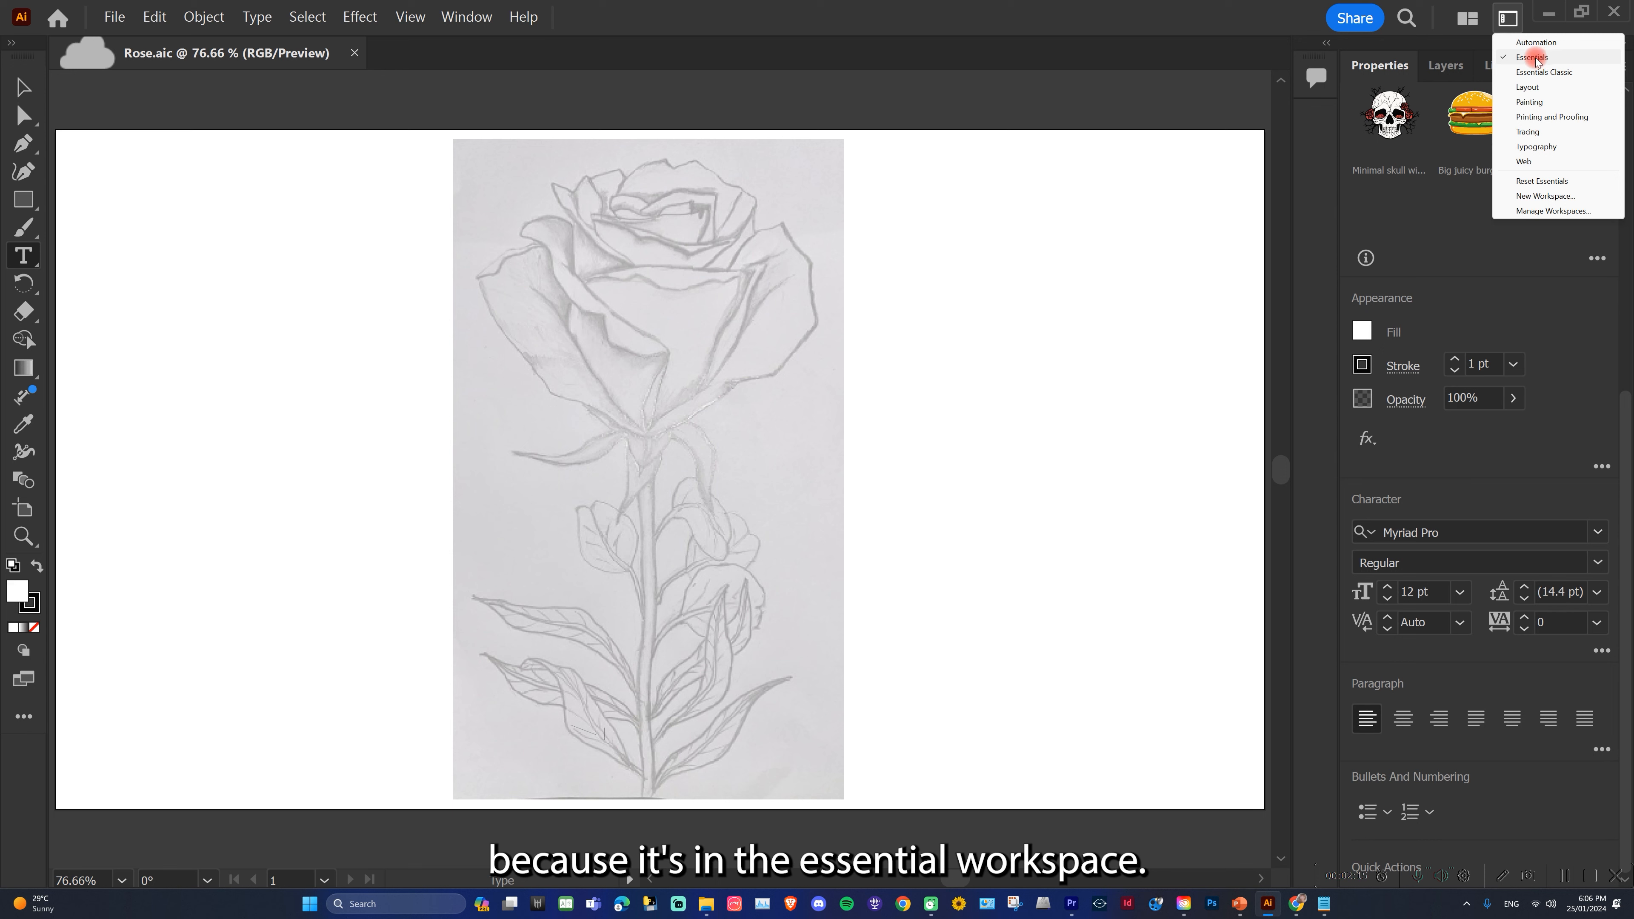
left_click(1557, 73)
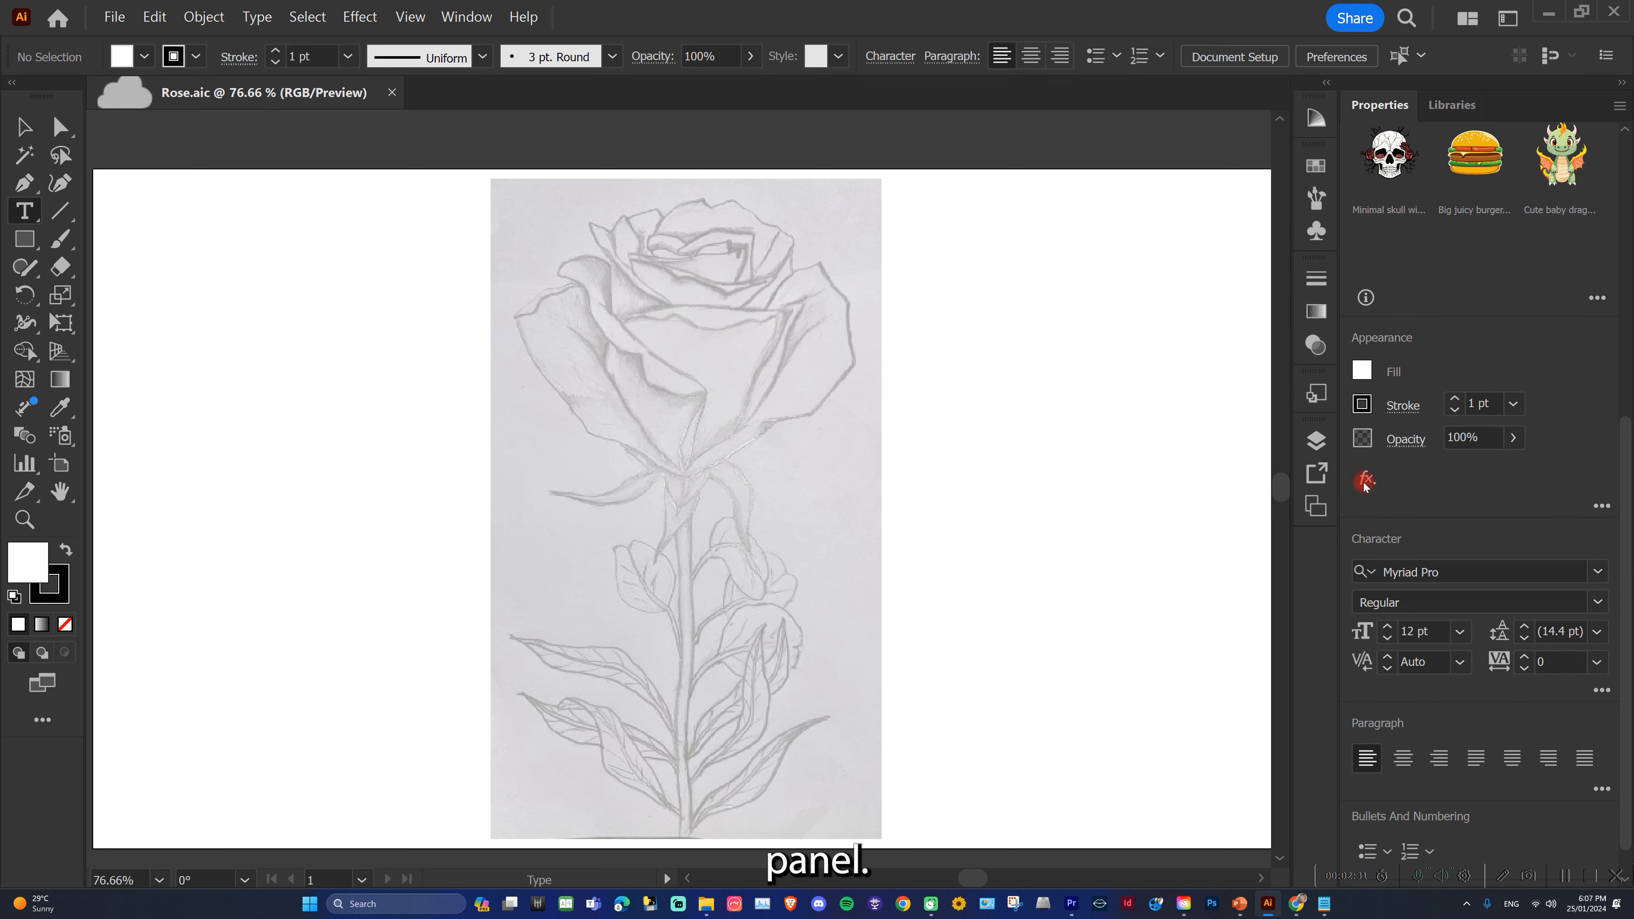
left_click(60, 242)
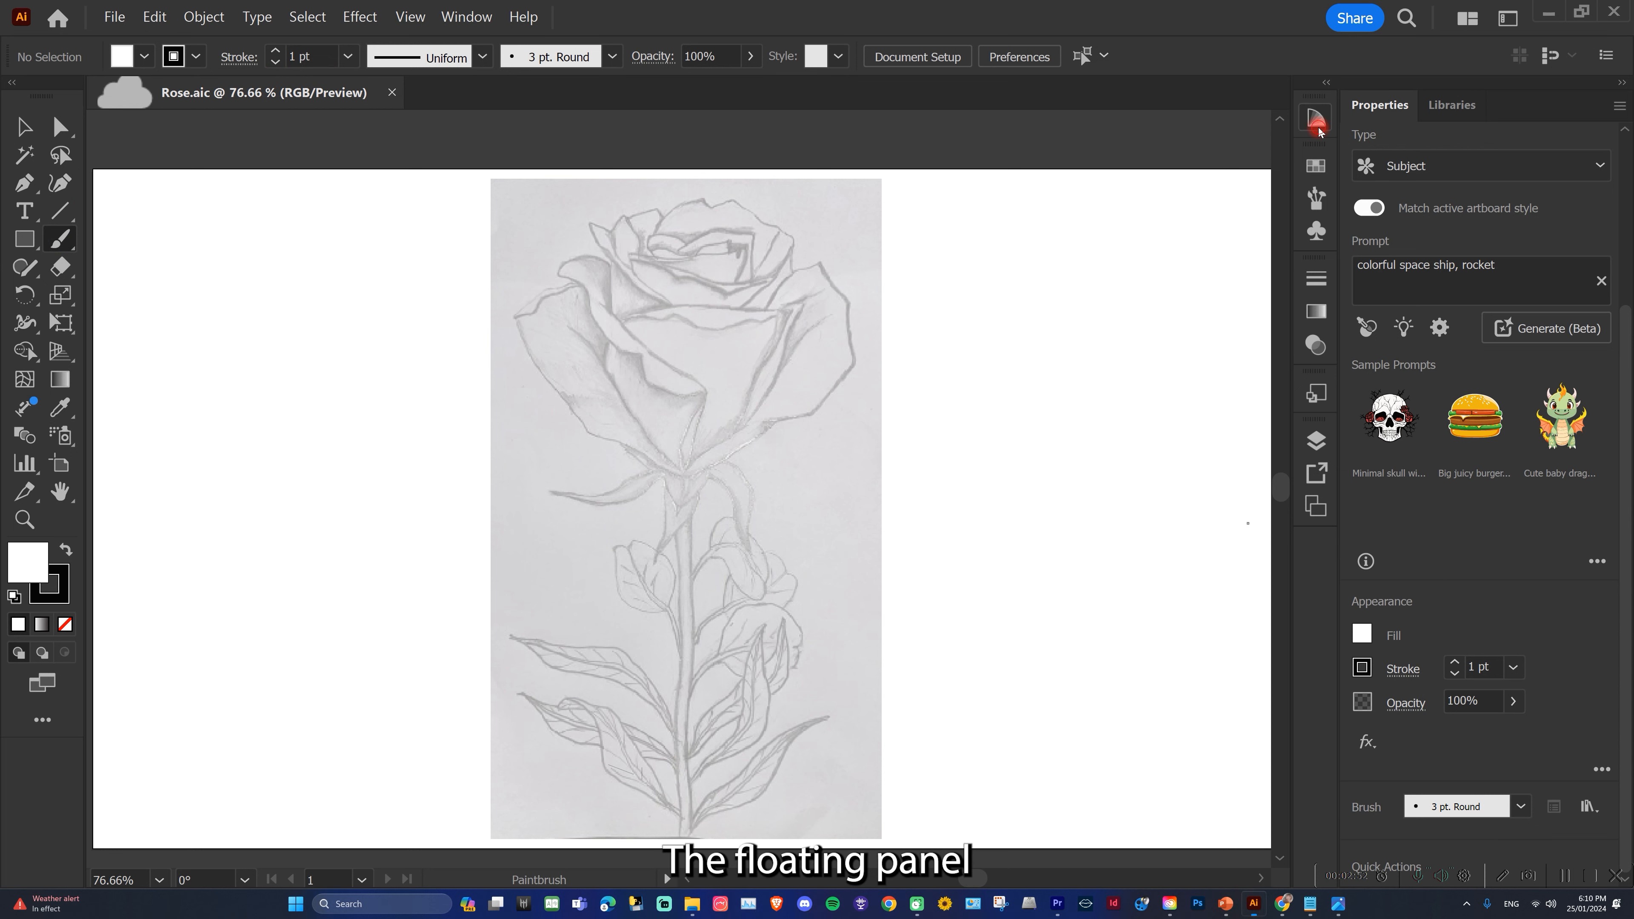
Move the Color Guide panel below the other collapsed panels in the dock and close it.
left_click_drag(1316, 119, 1307, 516)
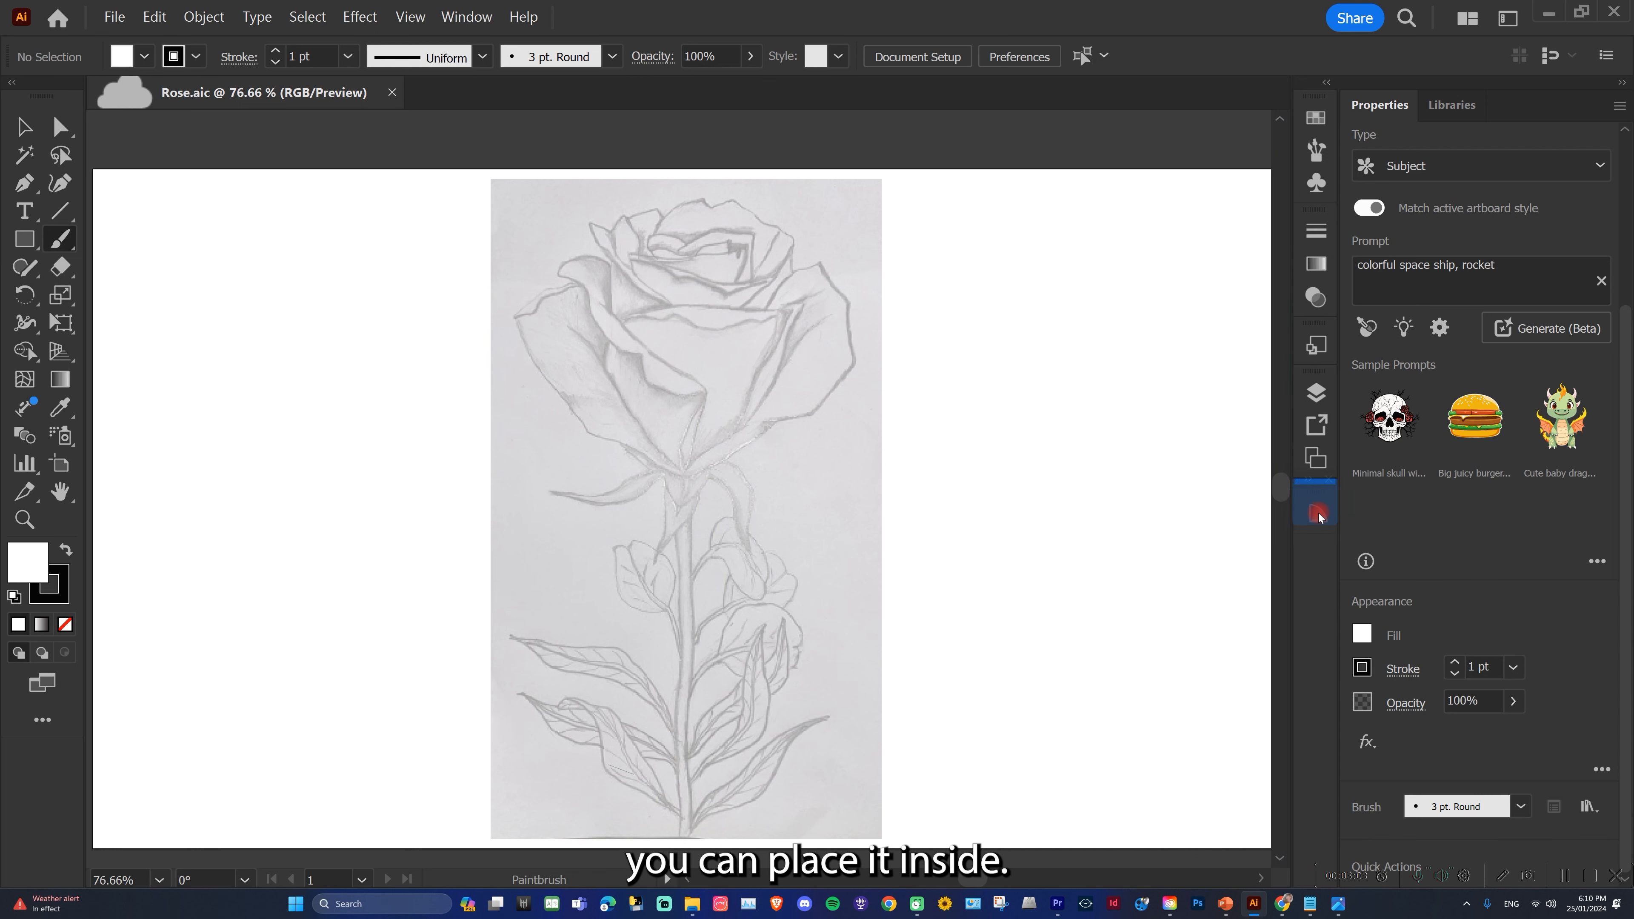
left_click(1320, 501)
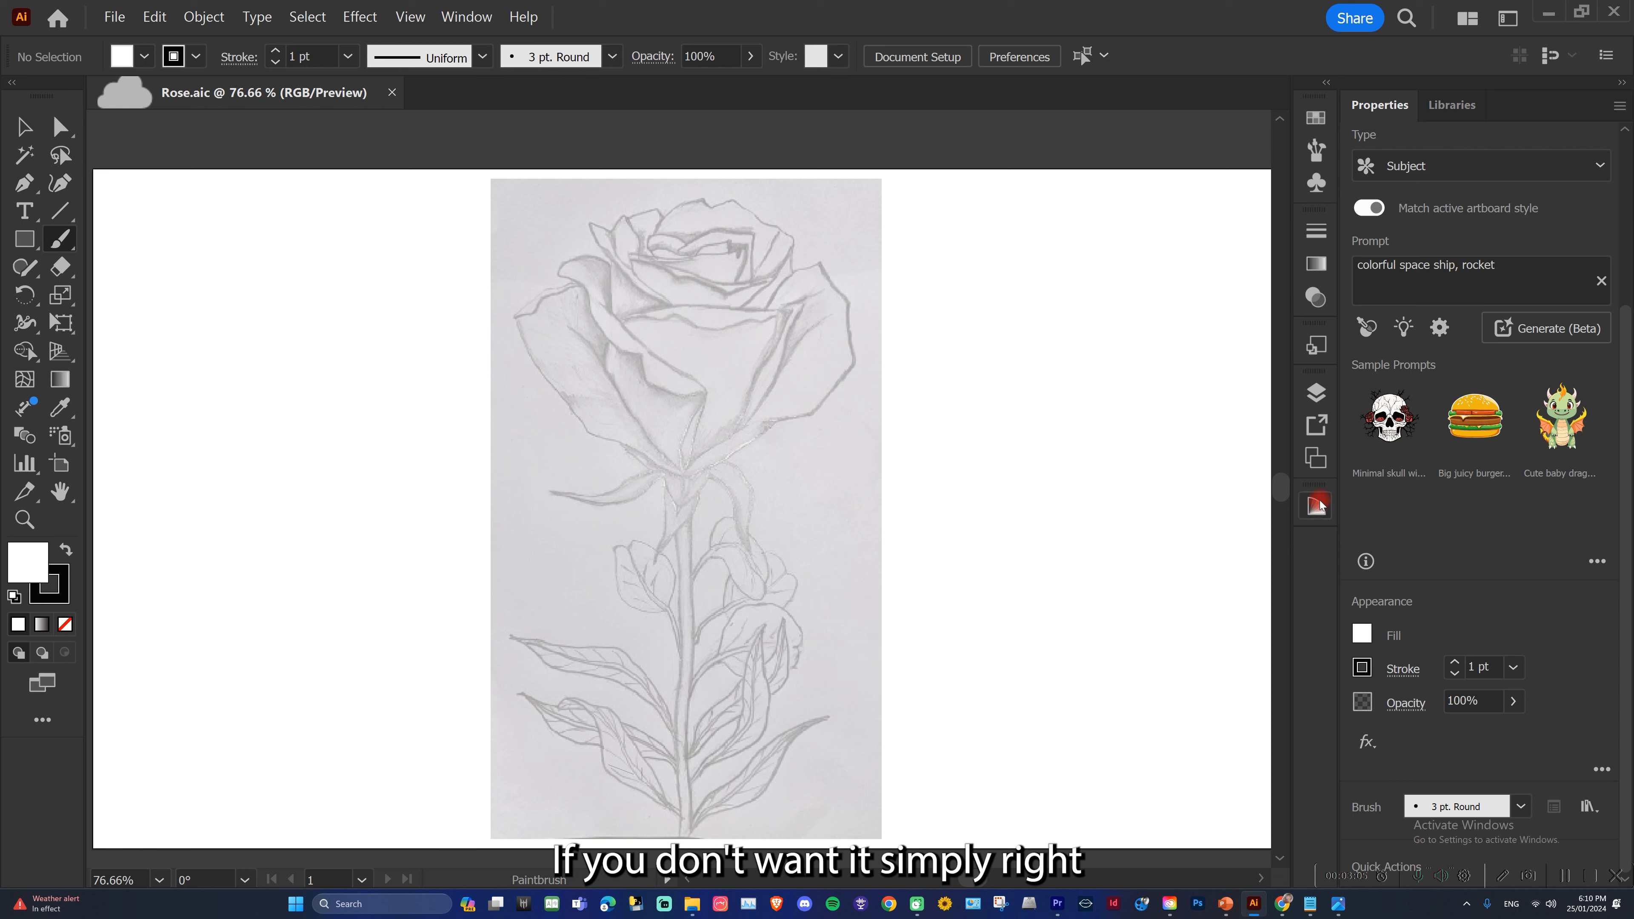
right_click(1316, 497)
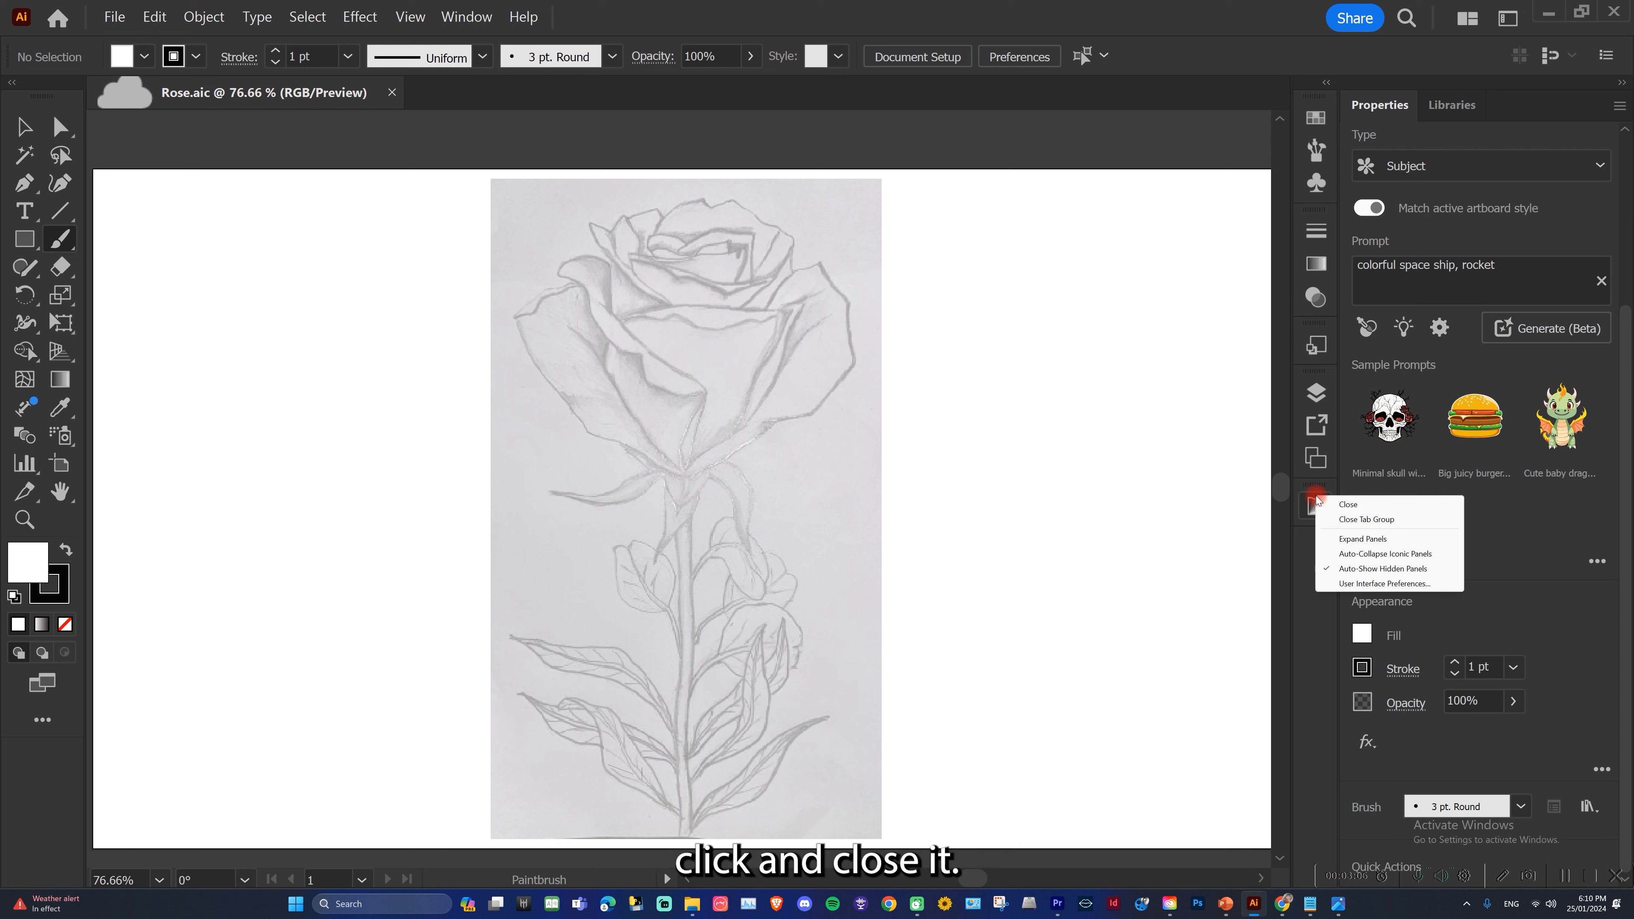
left_click(1350, 504)
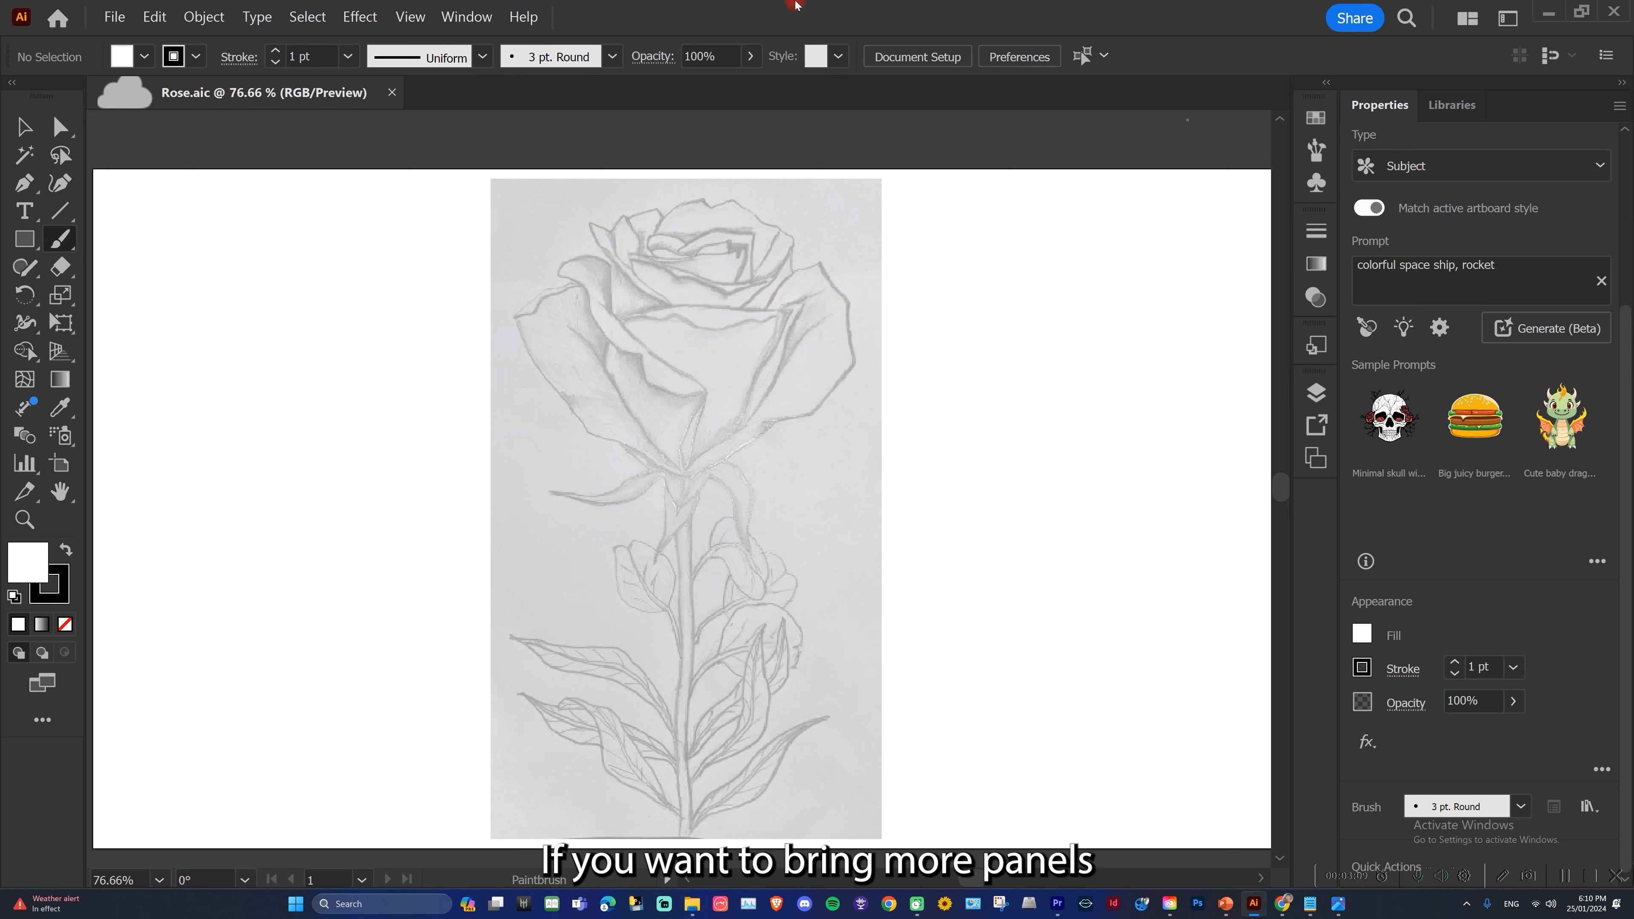
Show the Pathfinder panel group, collapse it to icons, and dock it below the other collapsed panels.
left_click(476, 19)
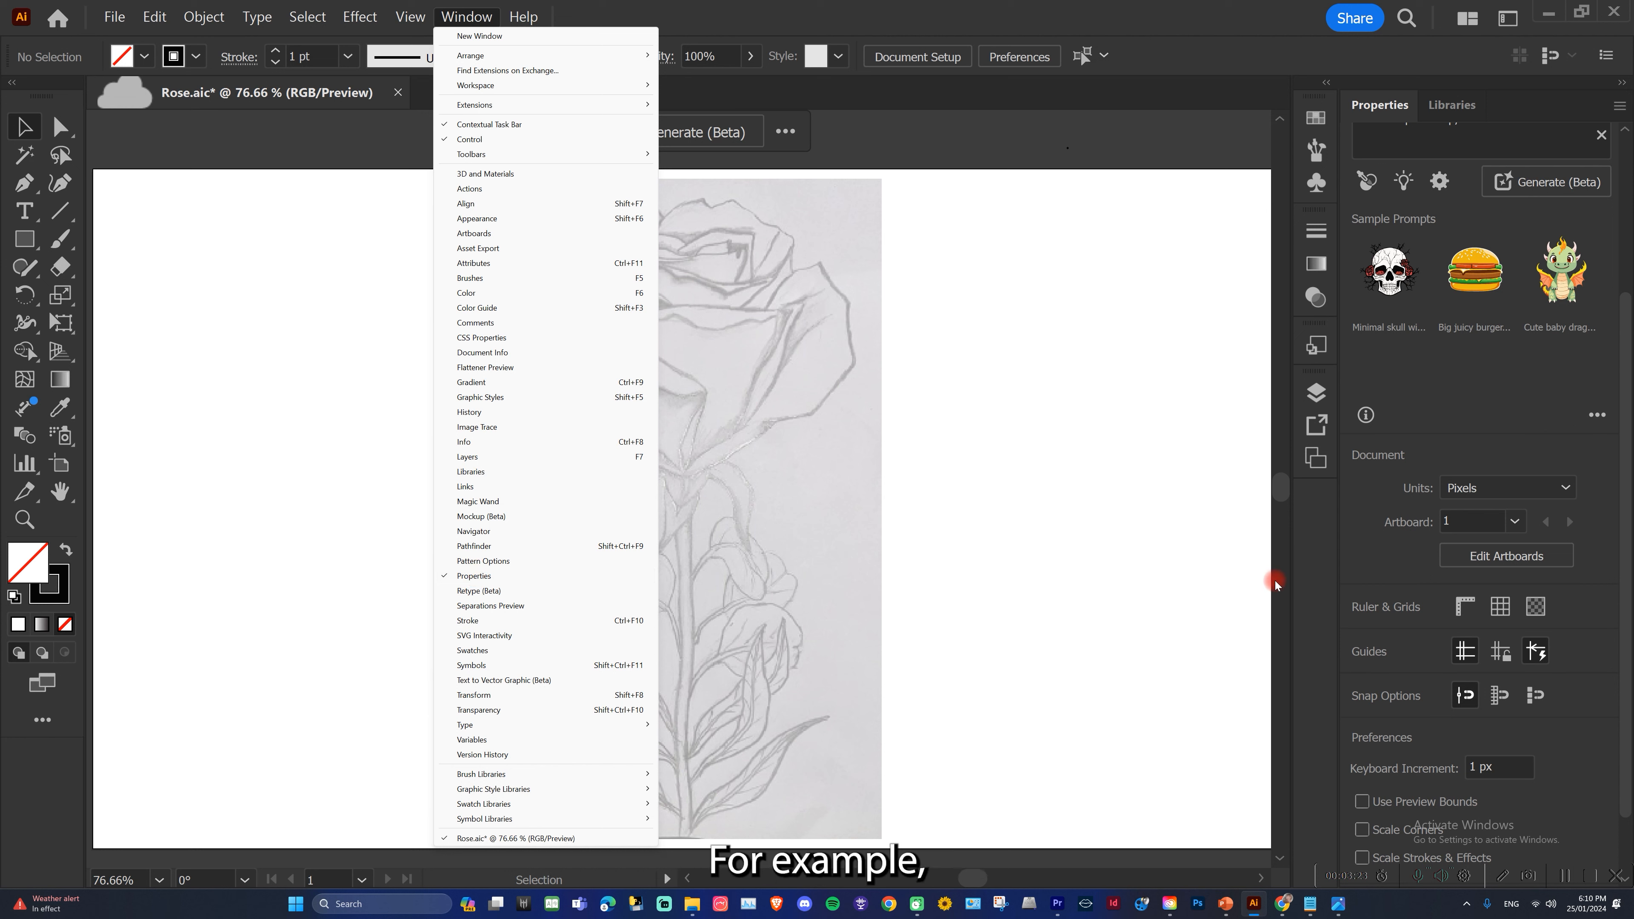
left_click(506, 542)
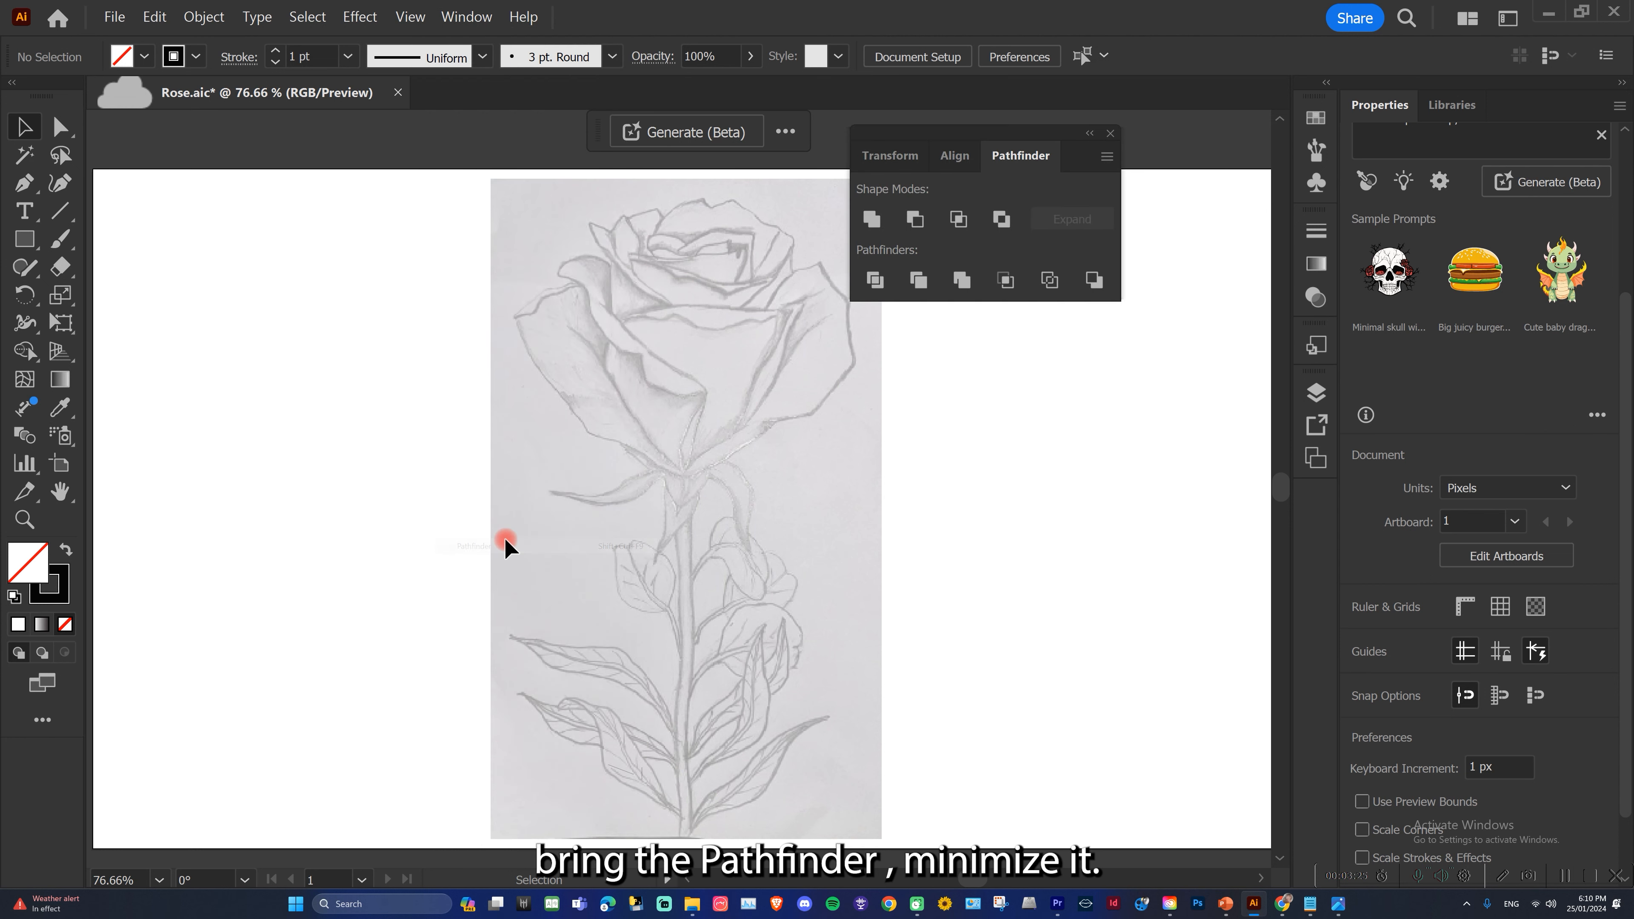
left_click(1088, 136)
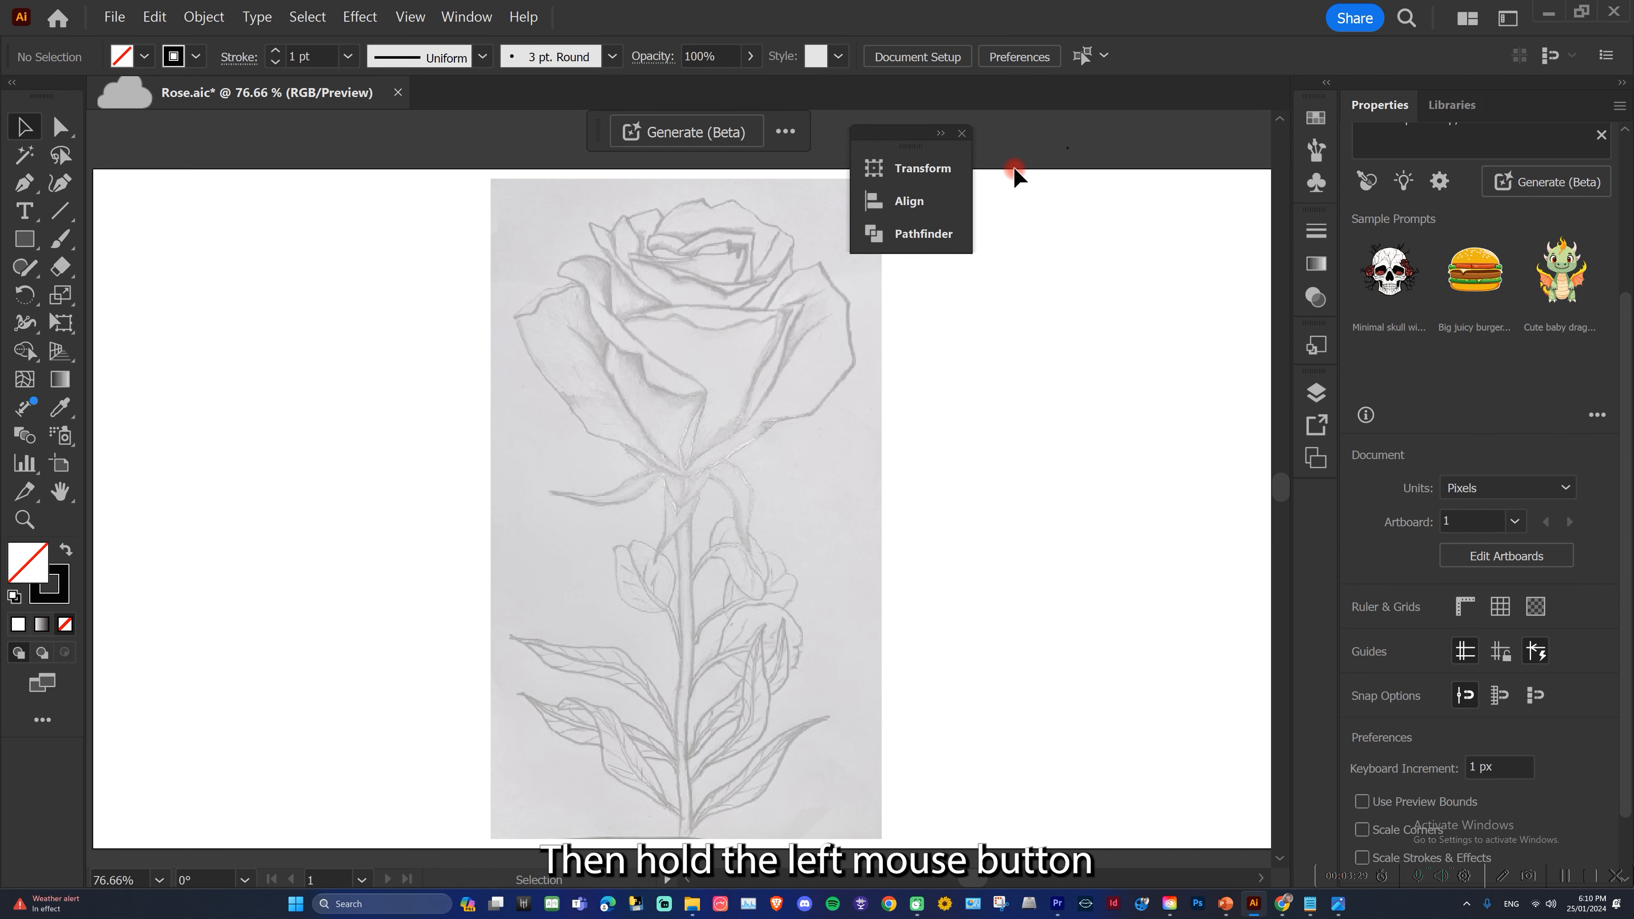
left_click_drag(915, 146, 1296, 501)
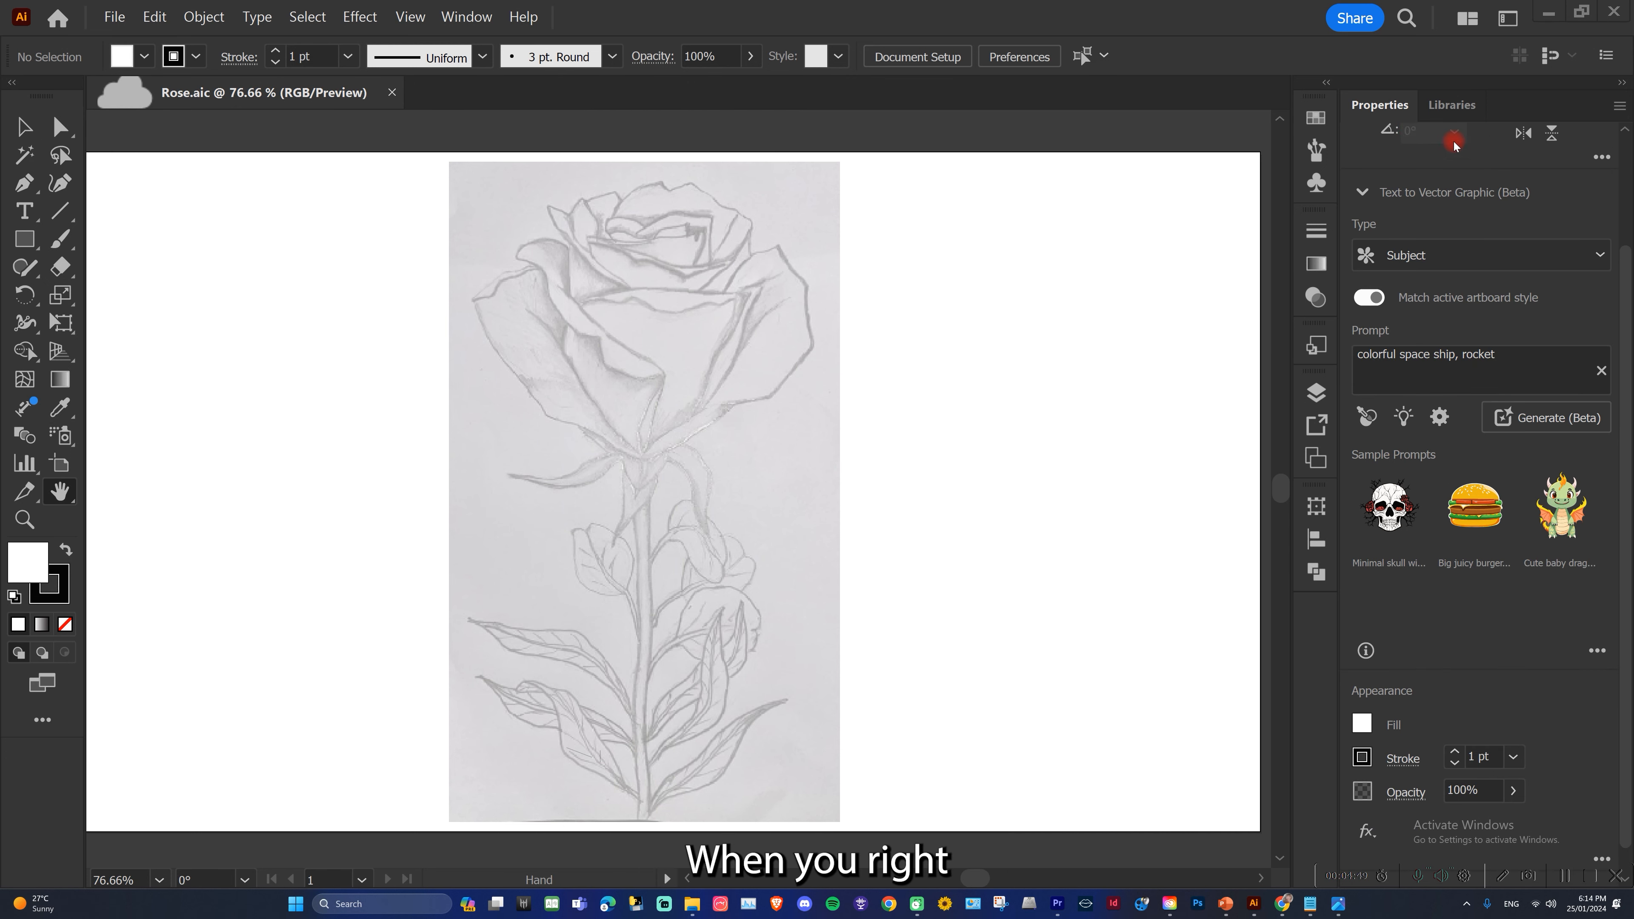
Collapse the Properties and Libraries panels to icons.
left_click(1622, 85)
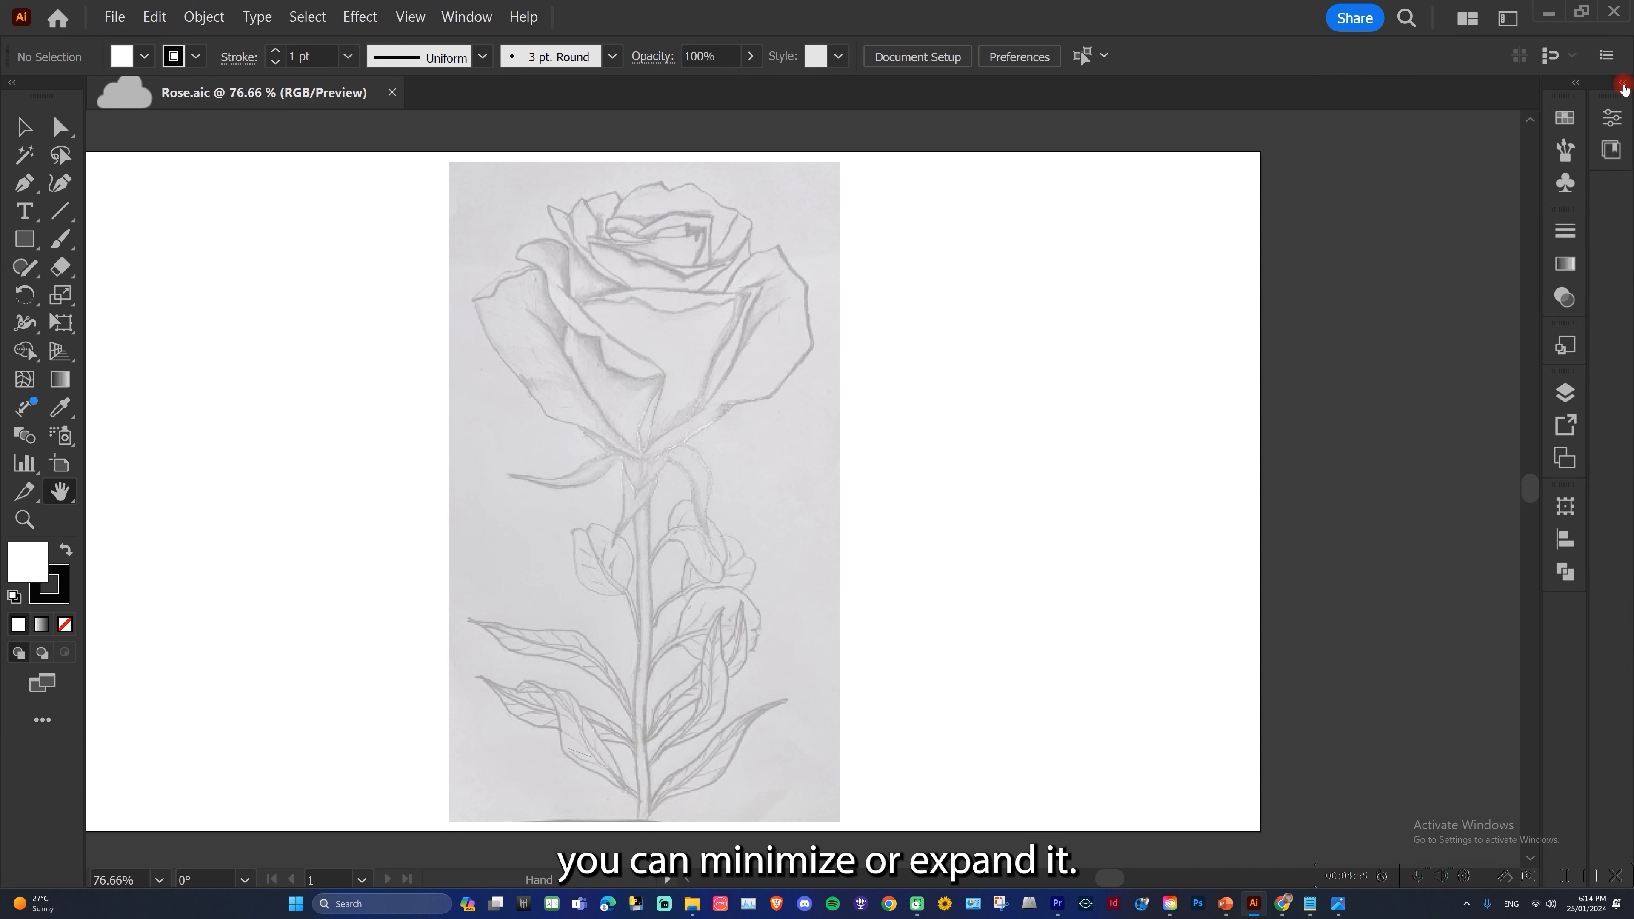
Expand the Properties and Libraries panels, and expand the neighbouring icon dock and collapse it back to icons.
left_click(1623, 85)
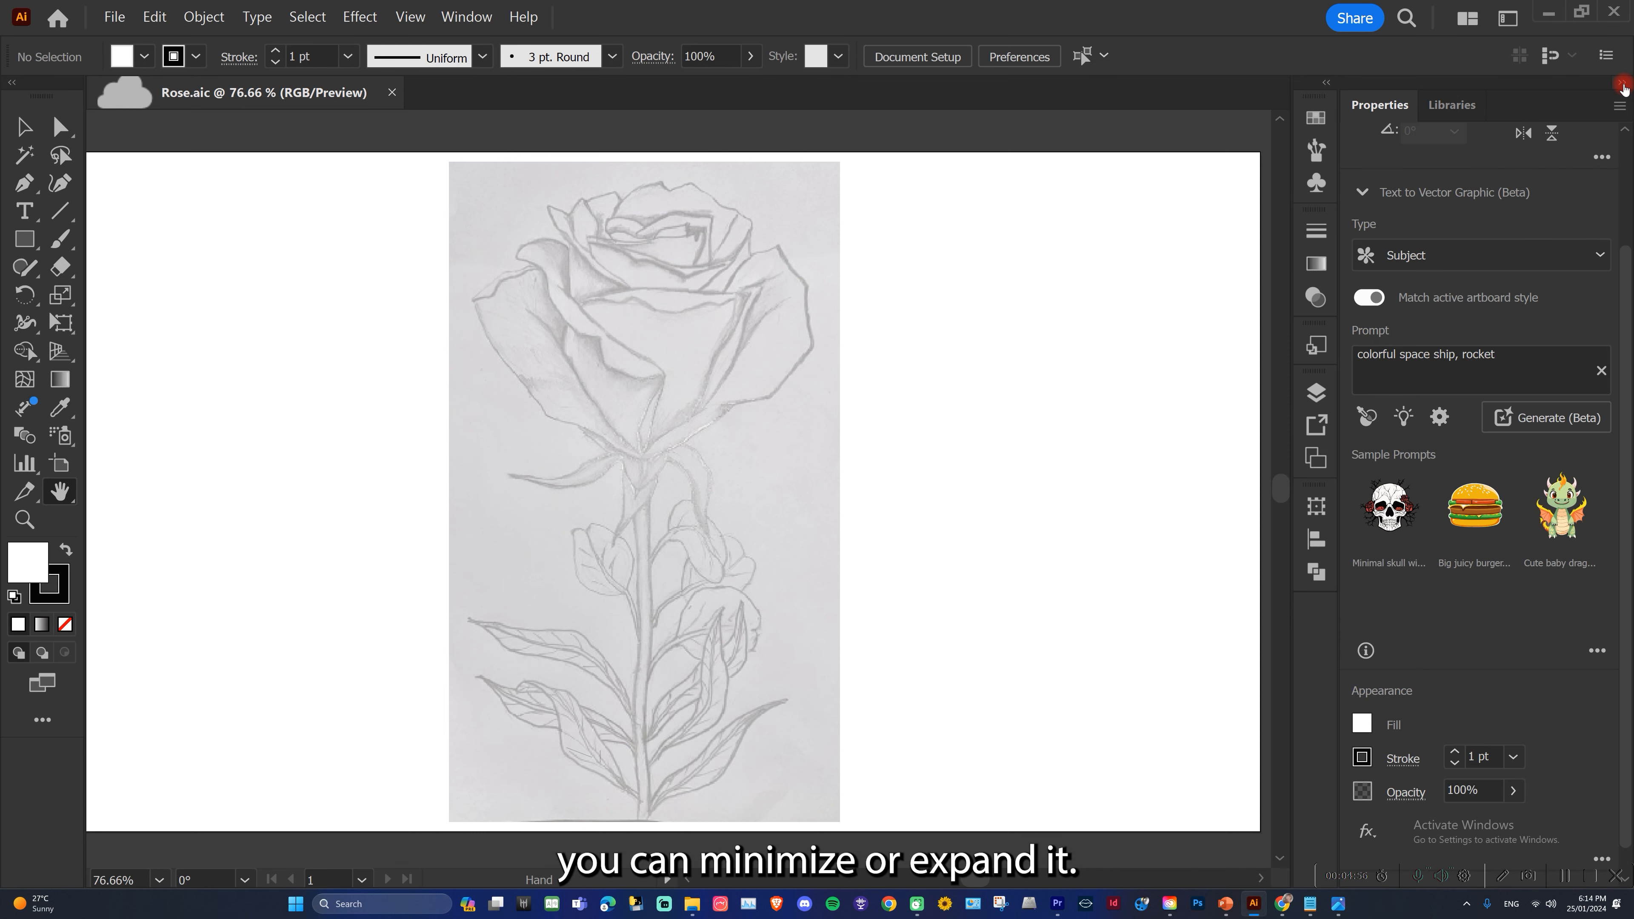
left_click(1329, 81)
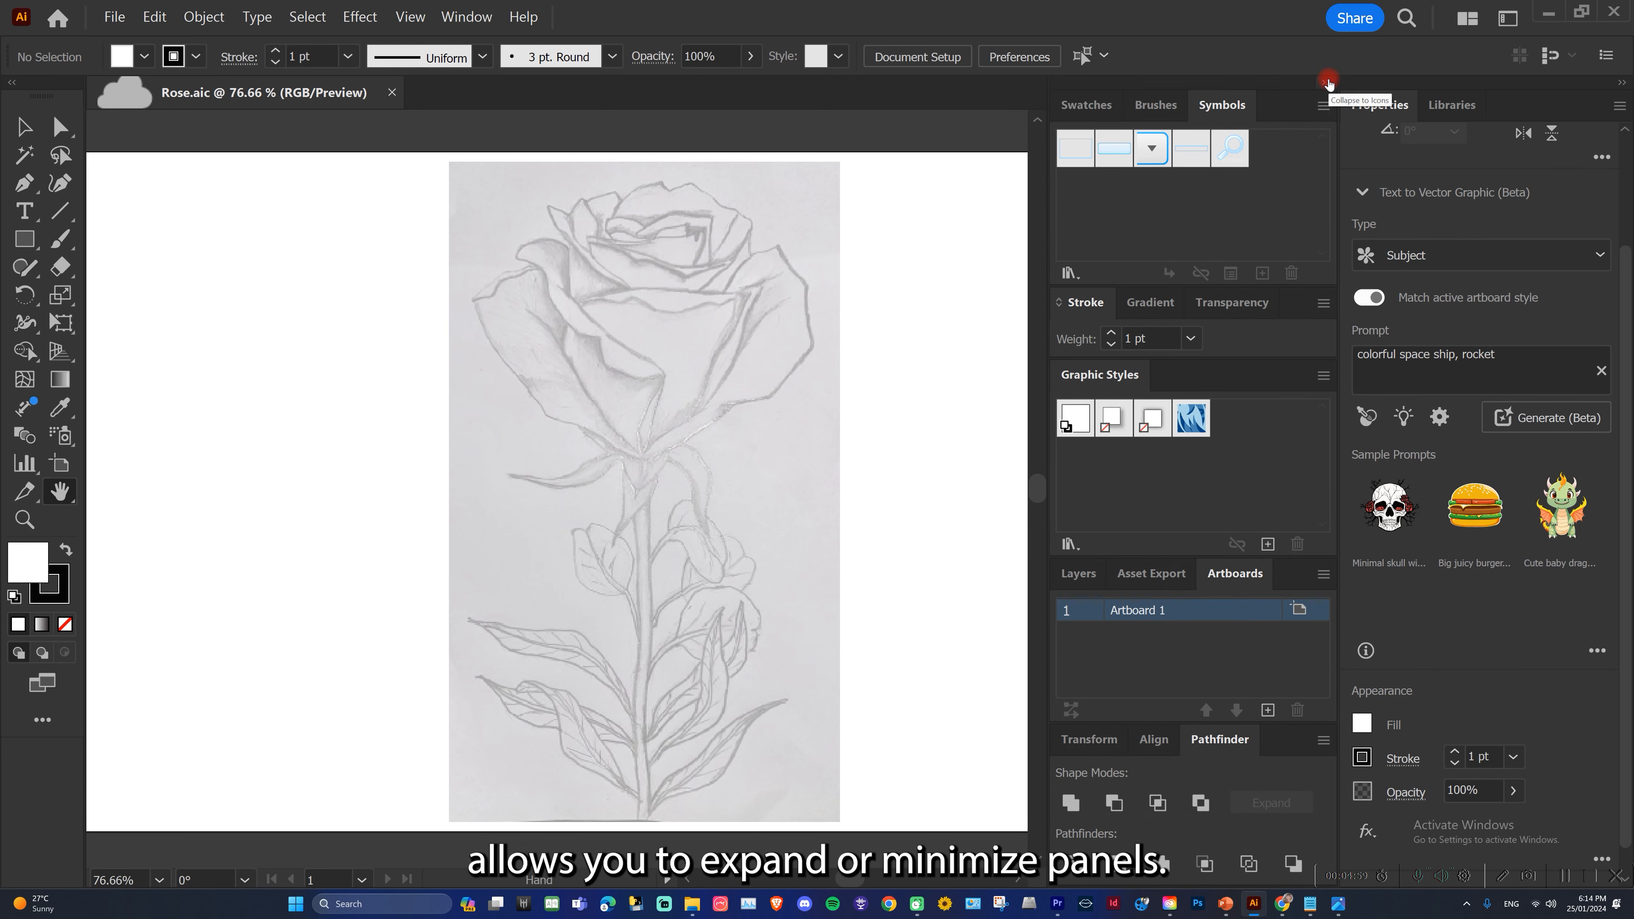
left_click(1328, 81)
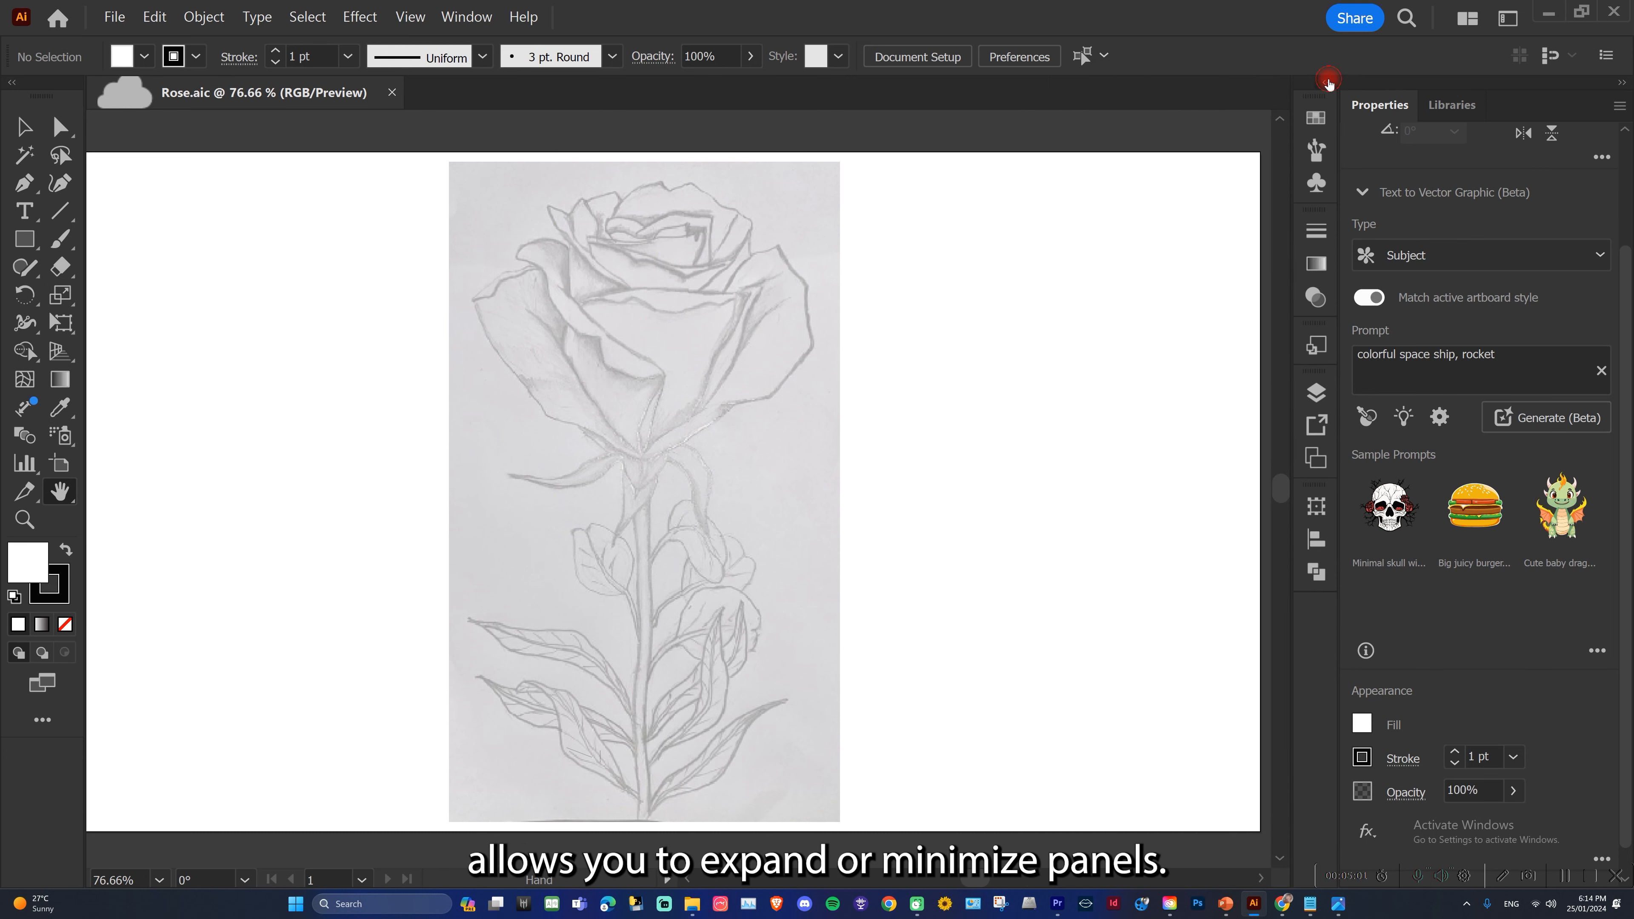
left_click(1328, 82)
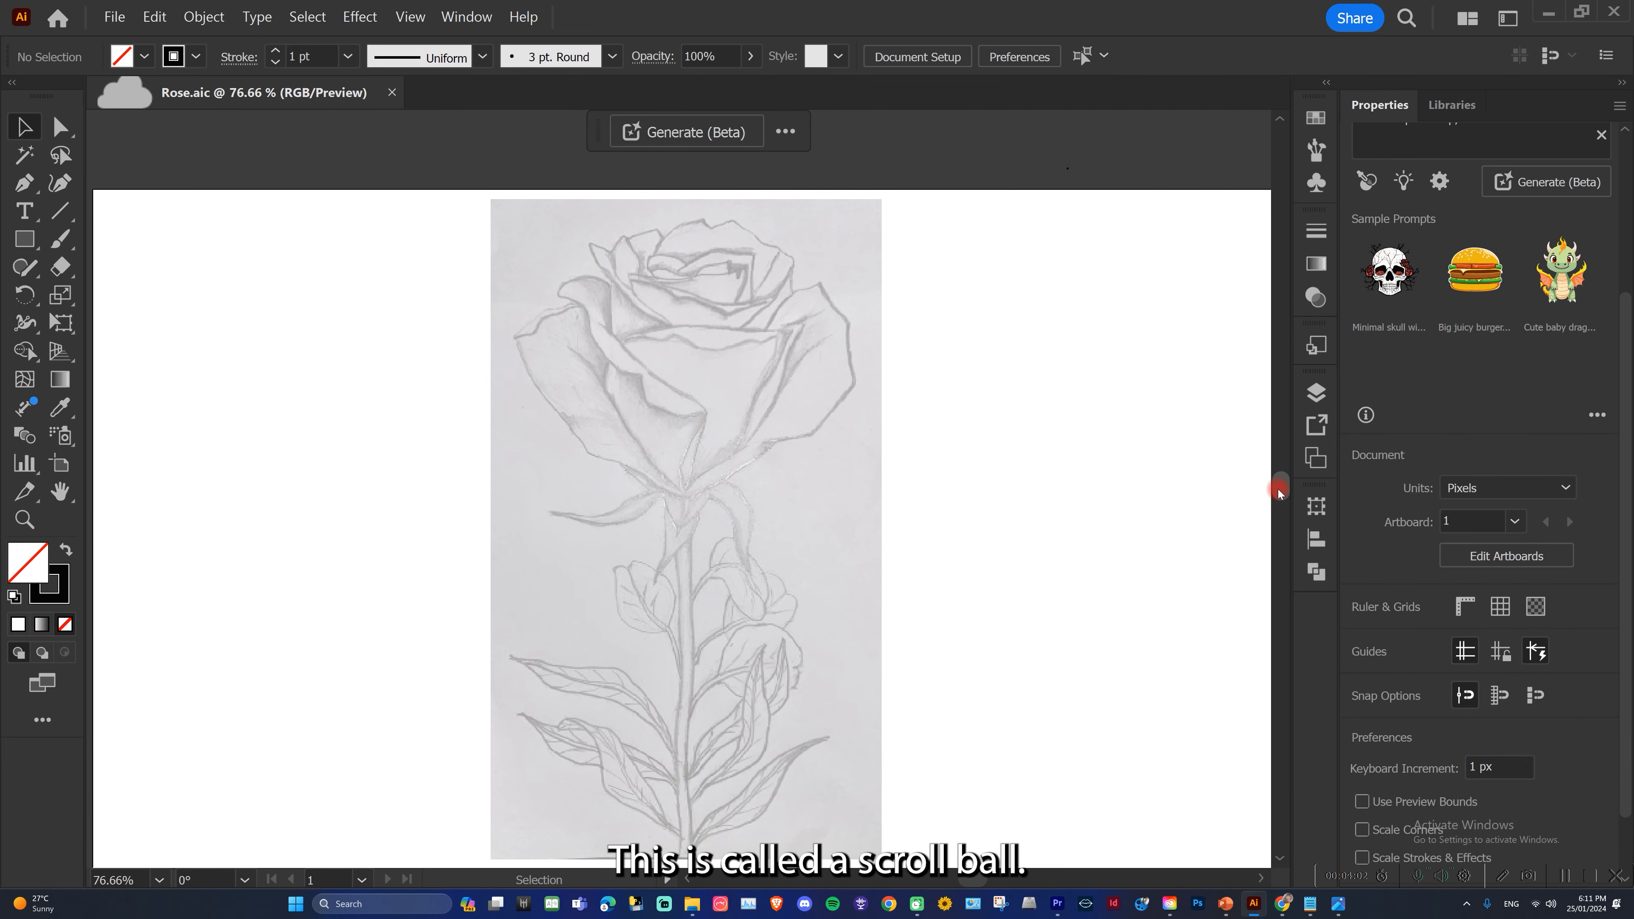
Scroll the canvas vertically and horizontally around the rose artboard.
mouse_move(1277, 489)
left_mouse_down()
mouse_move(1283, 402)
mouse_move(1289, 519)
mouse_move(1287, 491)
left_mouse_up()
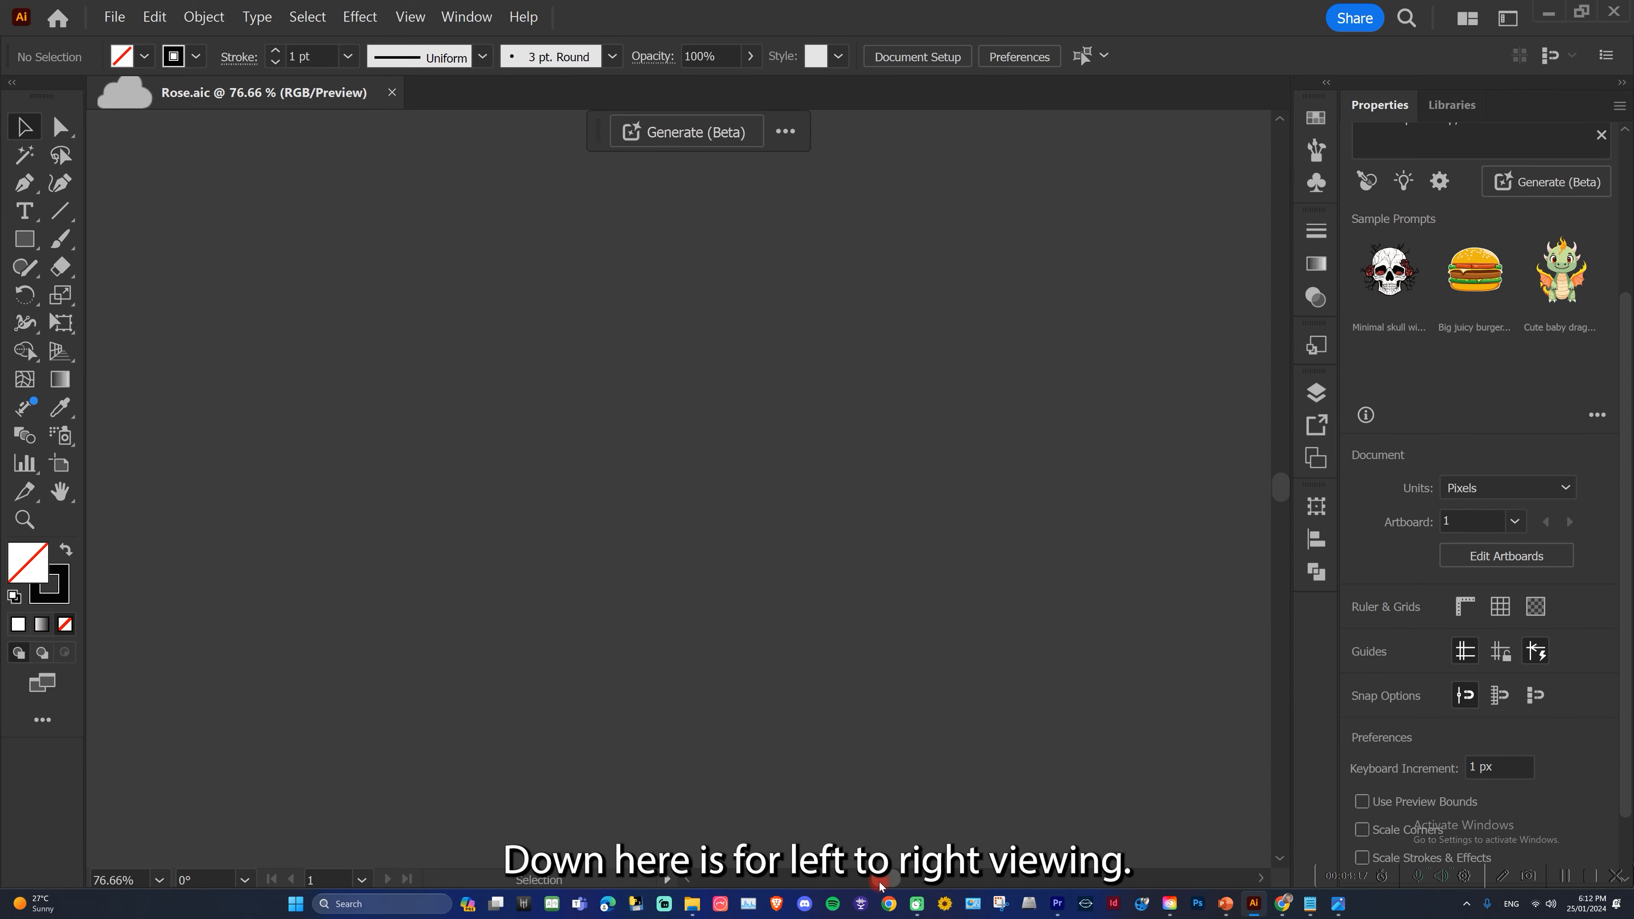
mouse_move(965, 887)
left_mouse_down()
mouse_move(991, 886)
mouse_move(897, 884)
mouse_move(968, 884)
left_mouse_up()
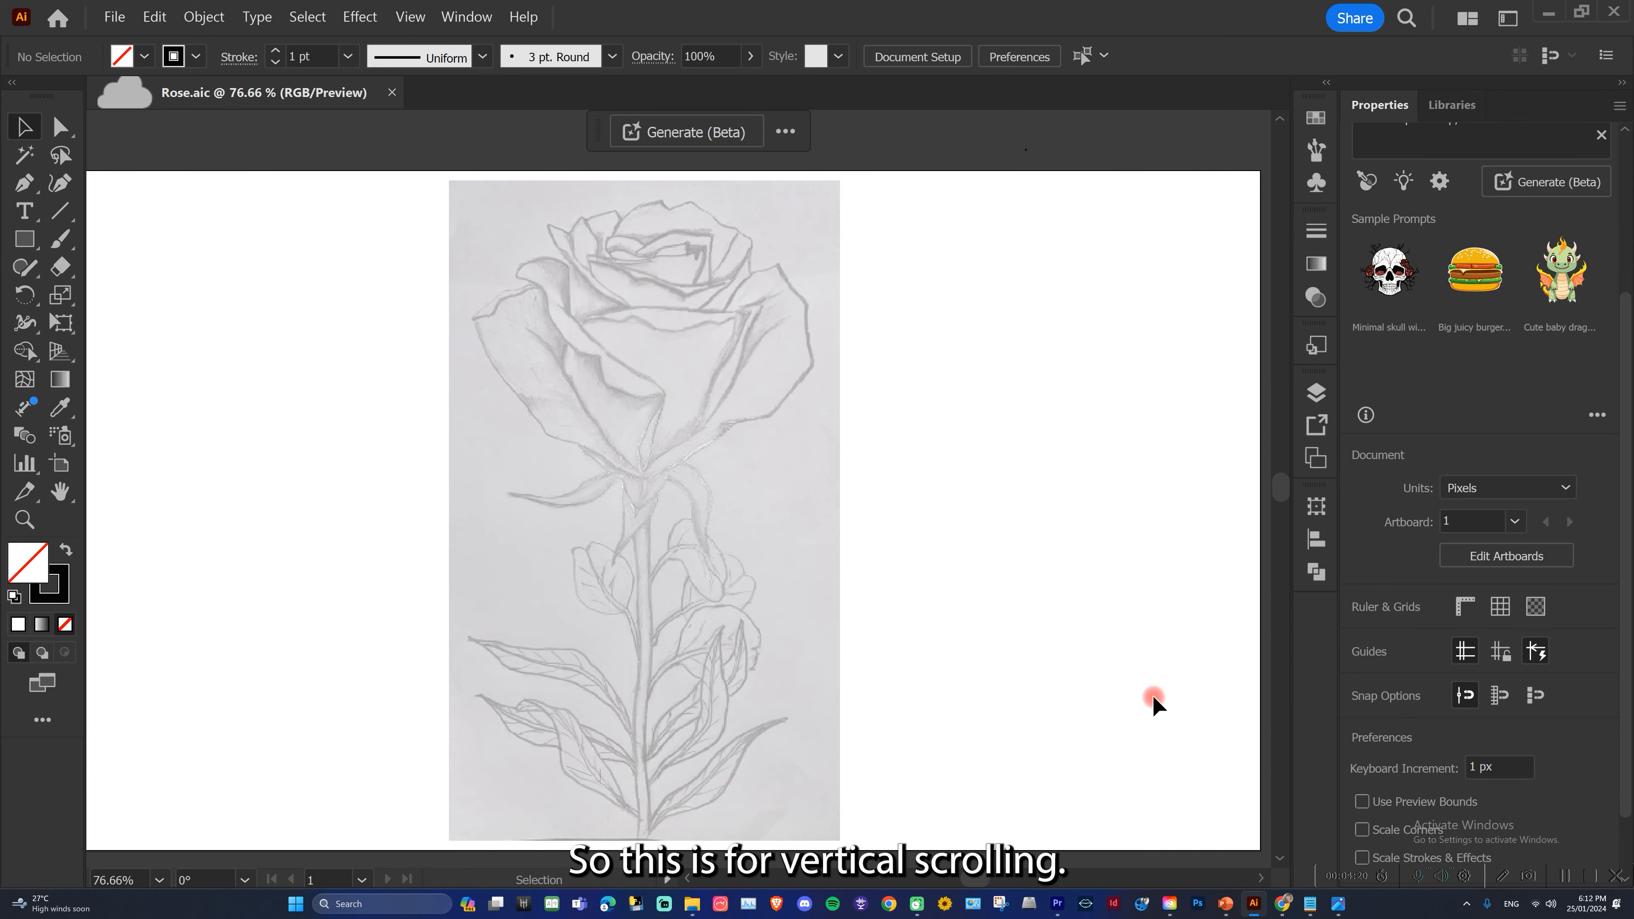
mouse_move(1273, 486)
left_mouse_down()
mouse_move(1287, 456)
mouse_move(1284, 485)
left_mouse_up()
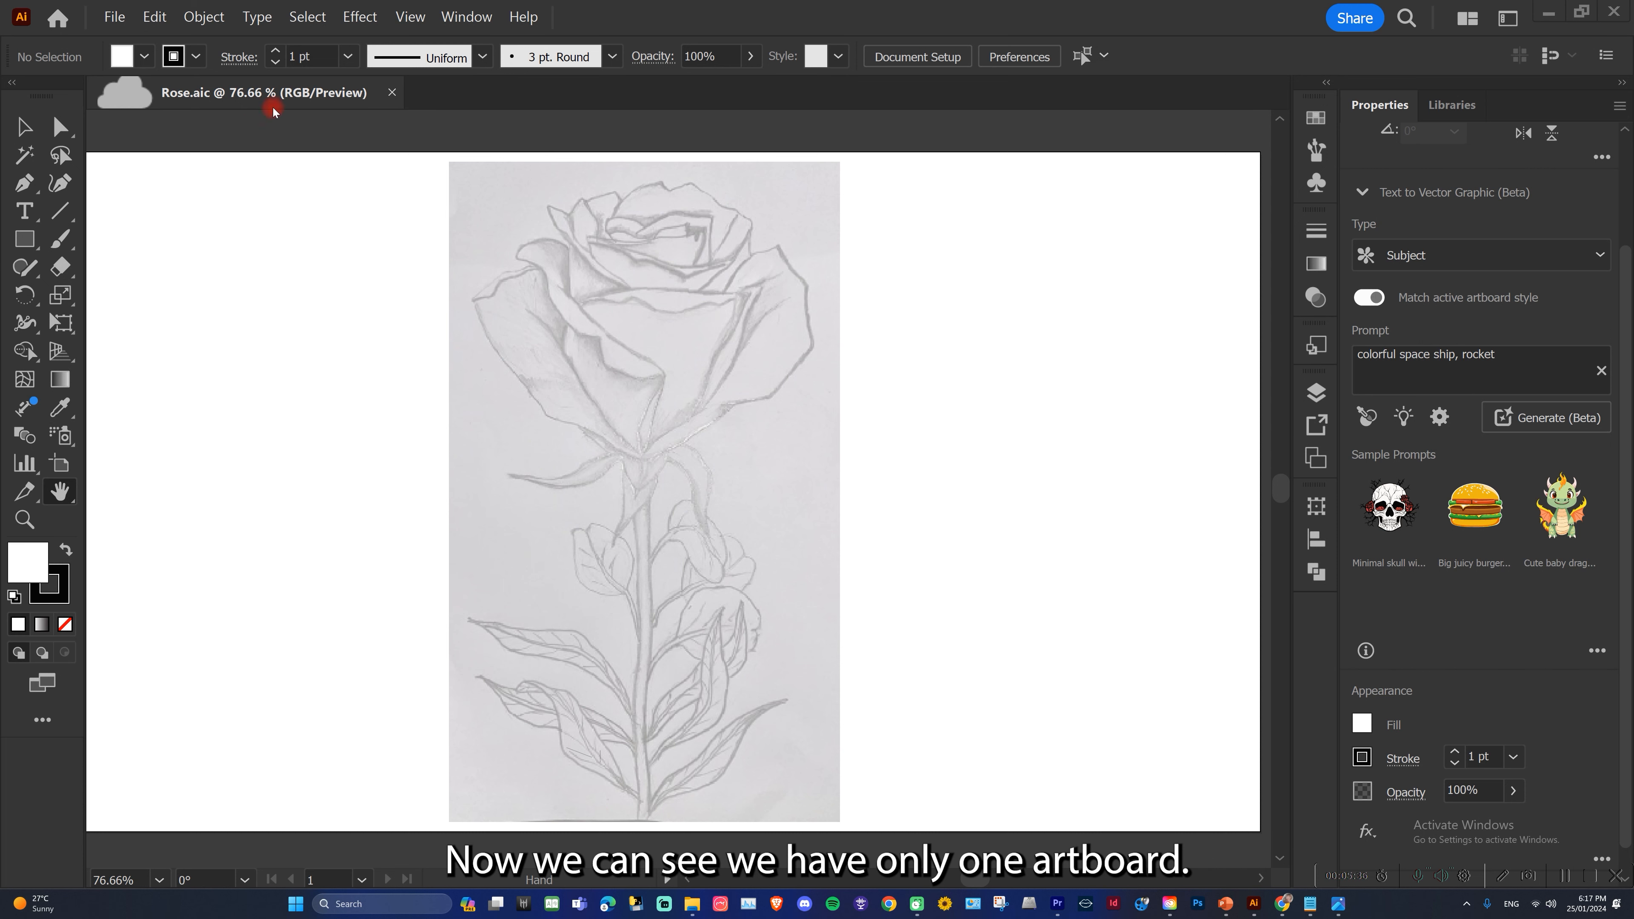
Show the Artboards panel and add a second artboard to the document.
left_click(464, 18)
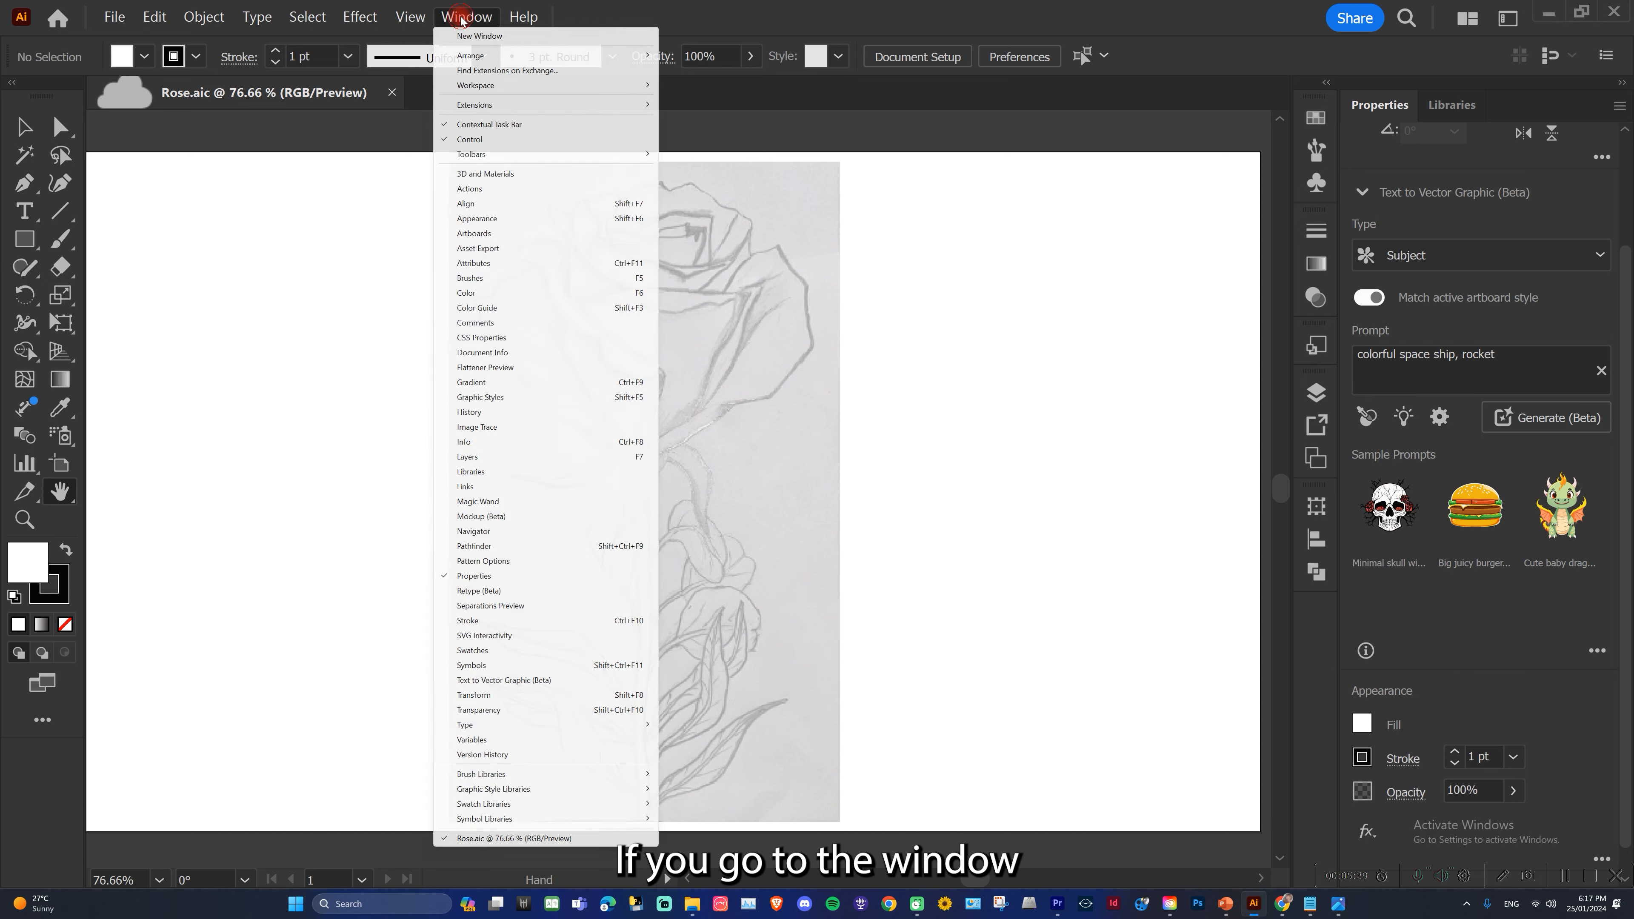
left_click(474, 233)
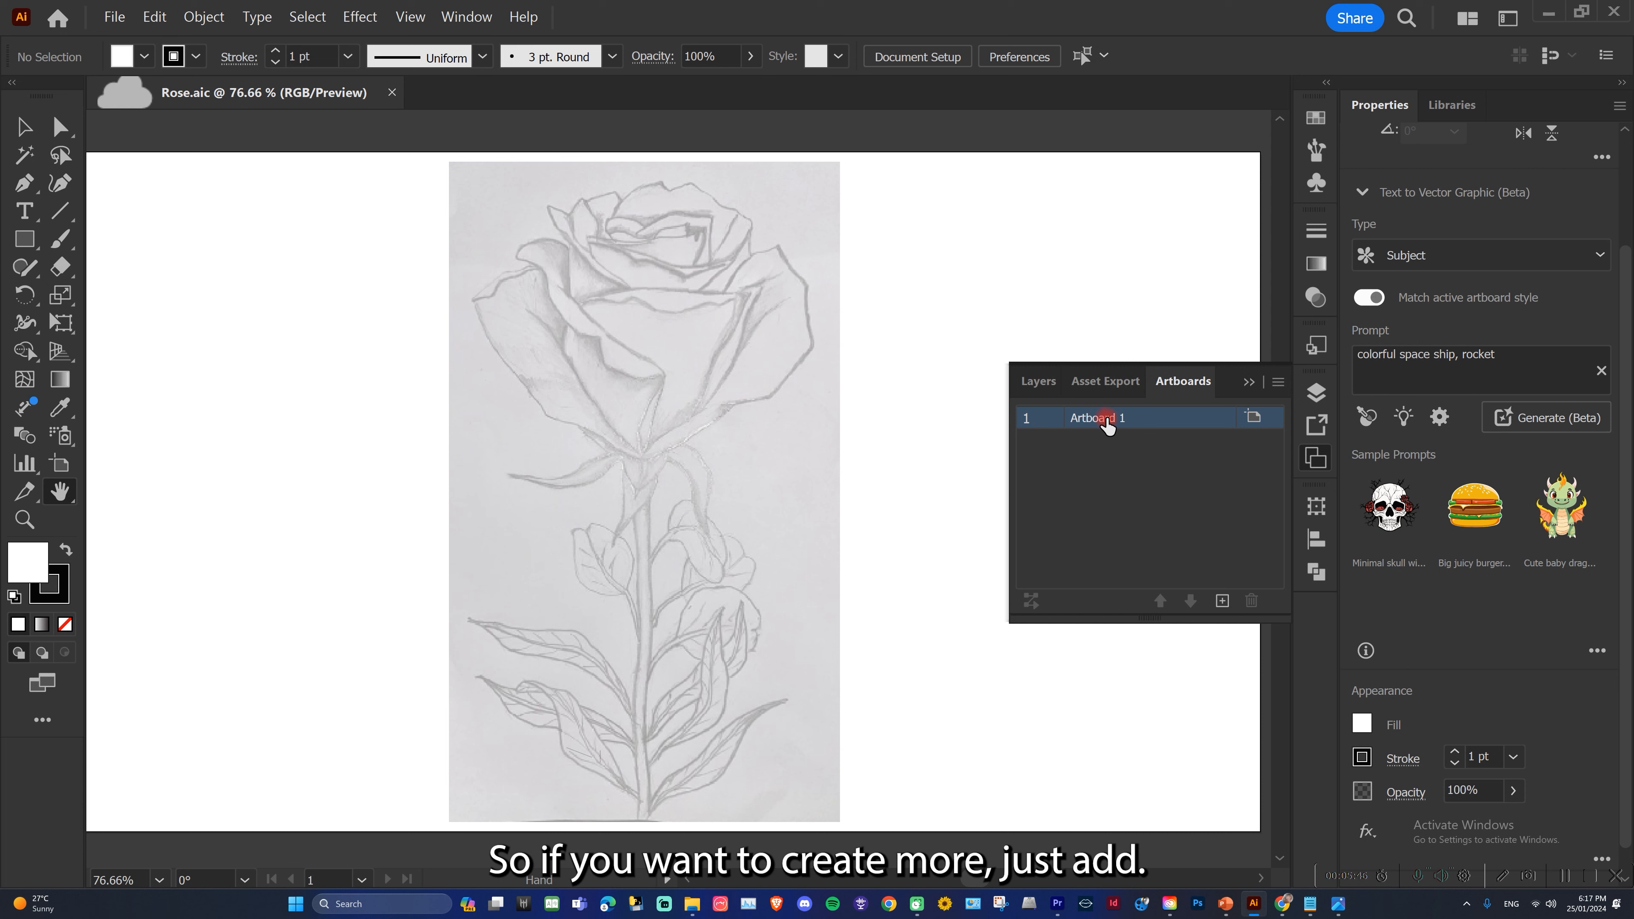
left_click(1222, 600)
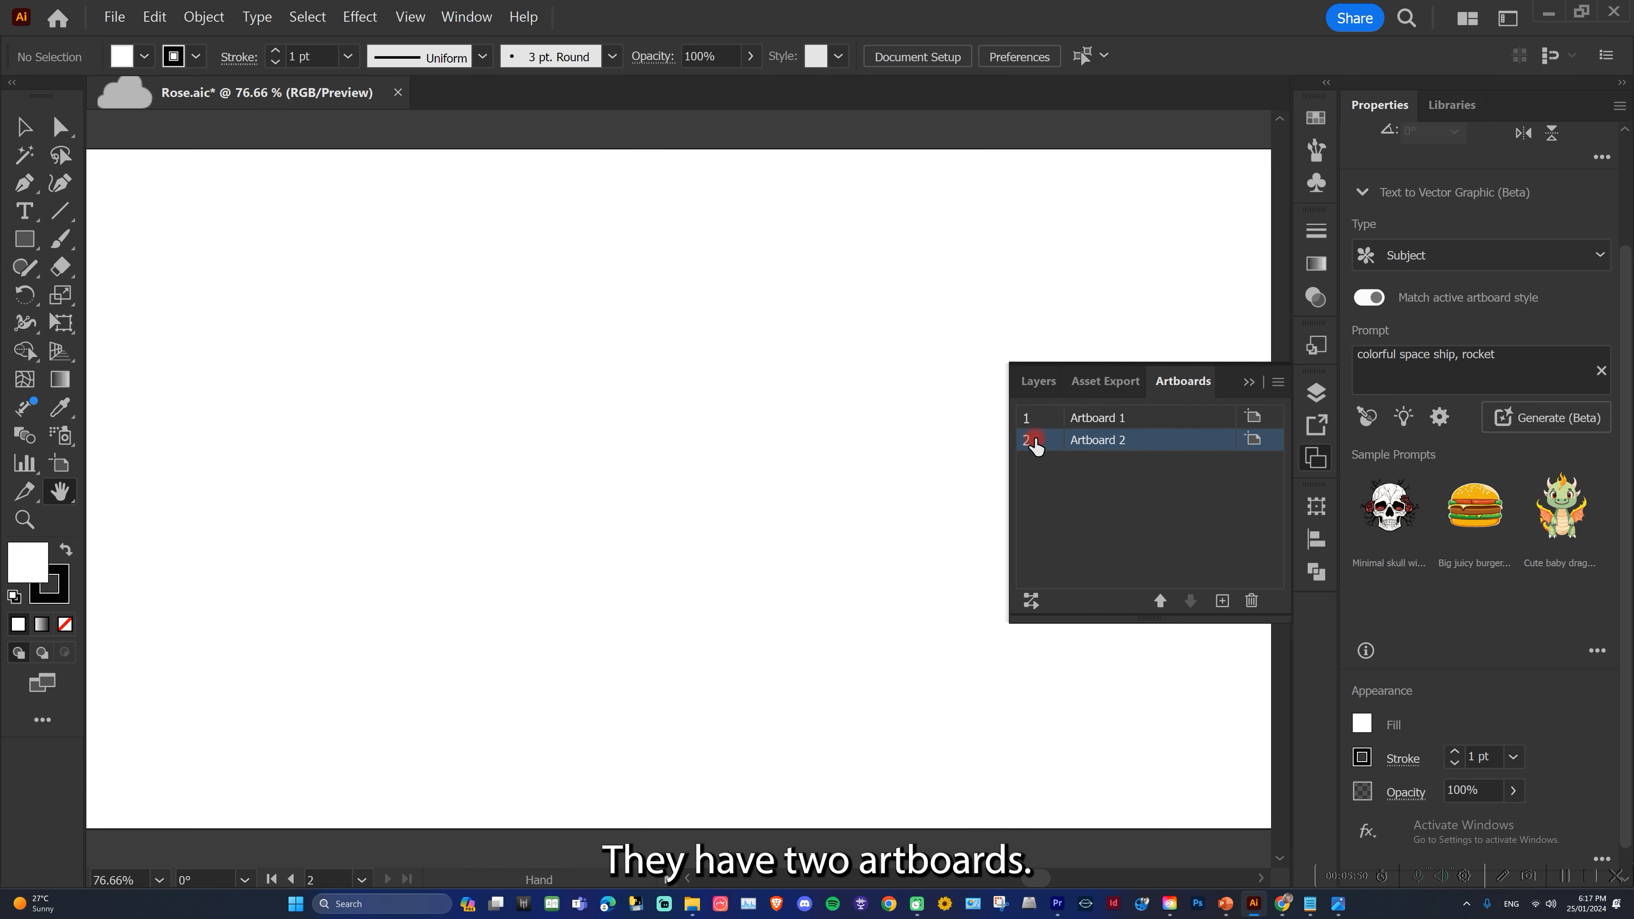
Move the Artboards panel group below the other docked icons, and pull the Artboards panel out as an expanded floating panel over the canvas.
left_click_drag(1210, 382, 1317, 486)
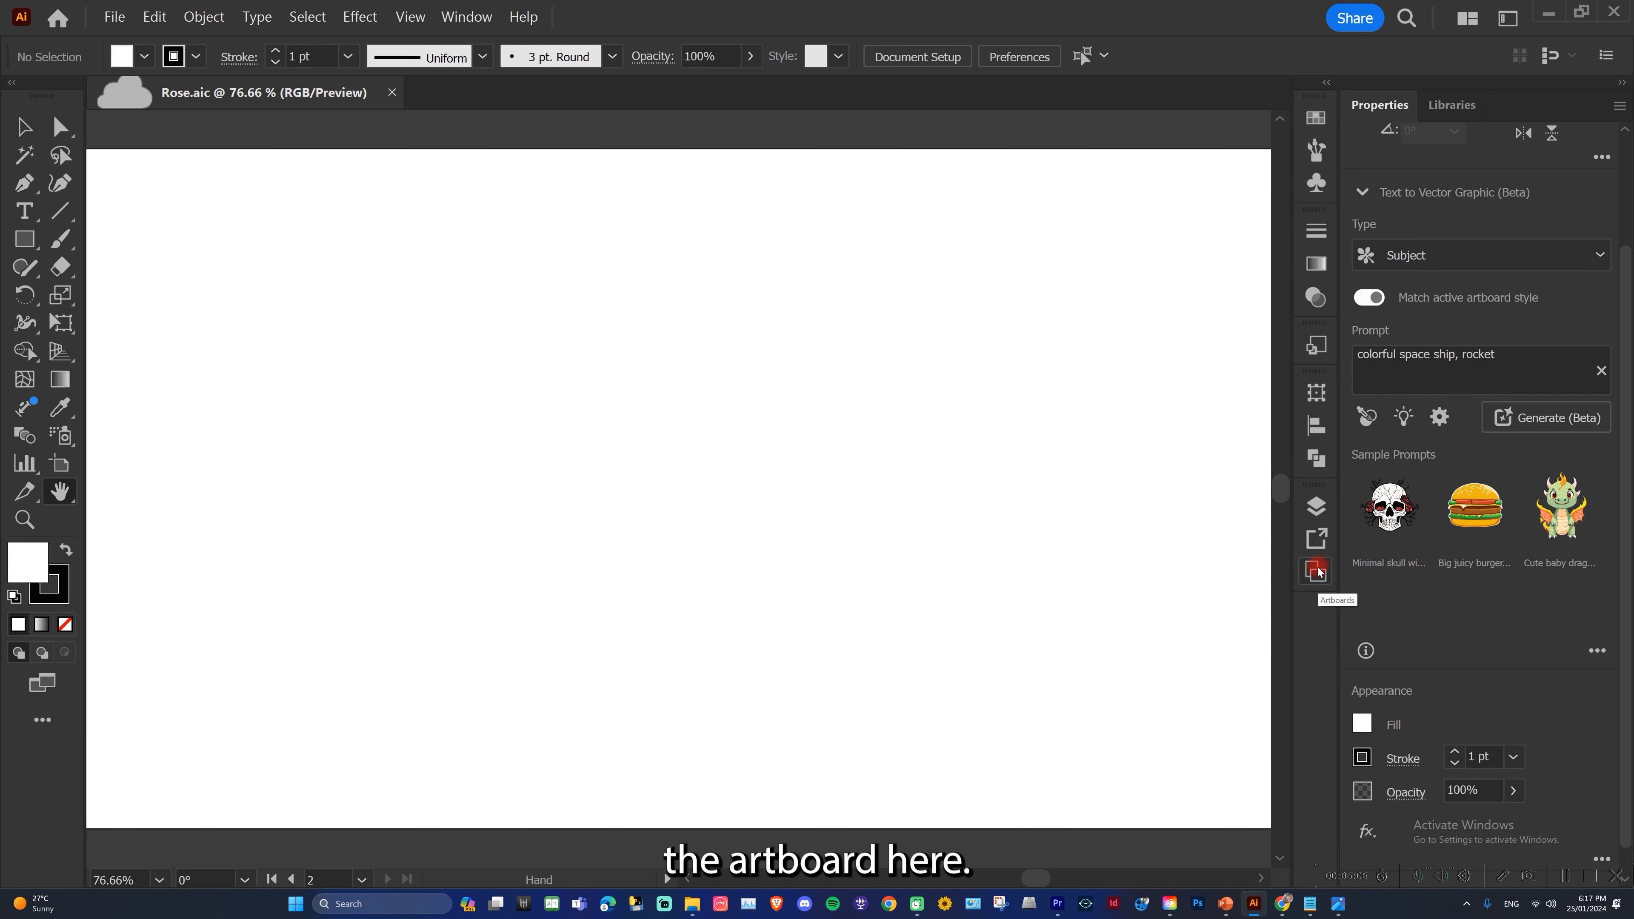
left_click_drag(1305, 574, 1046, 463)
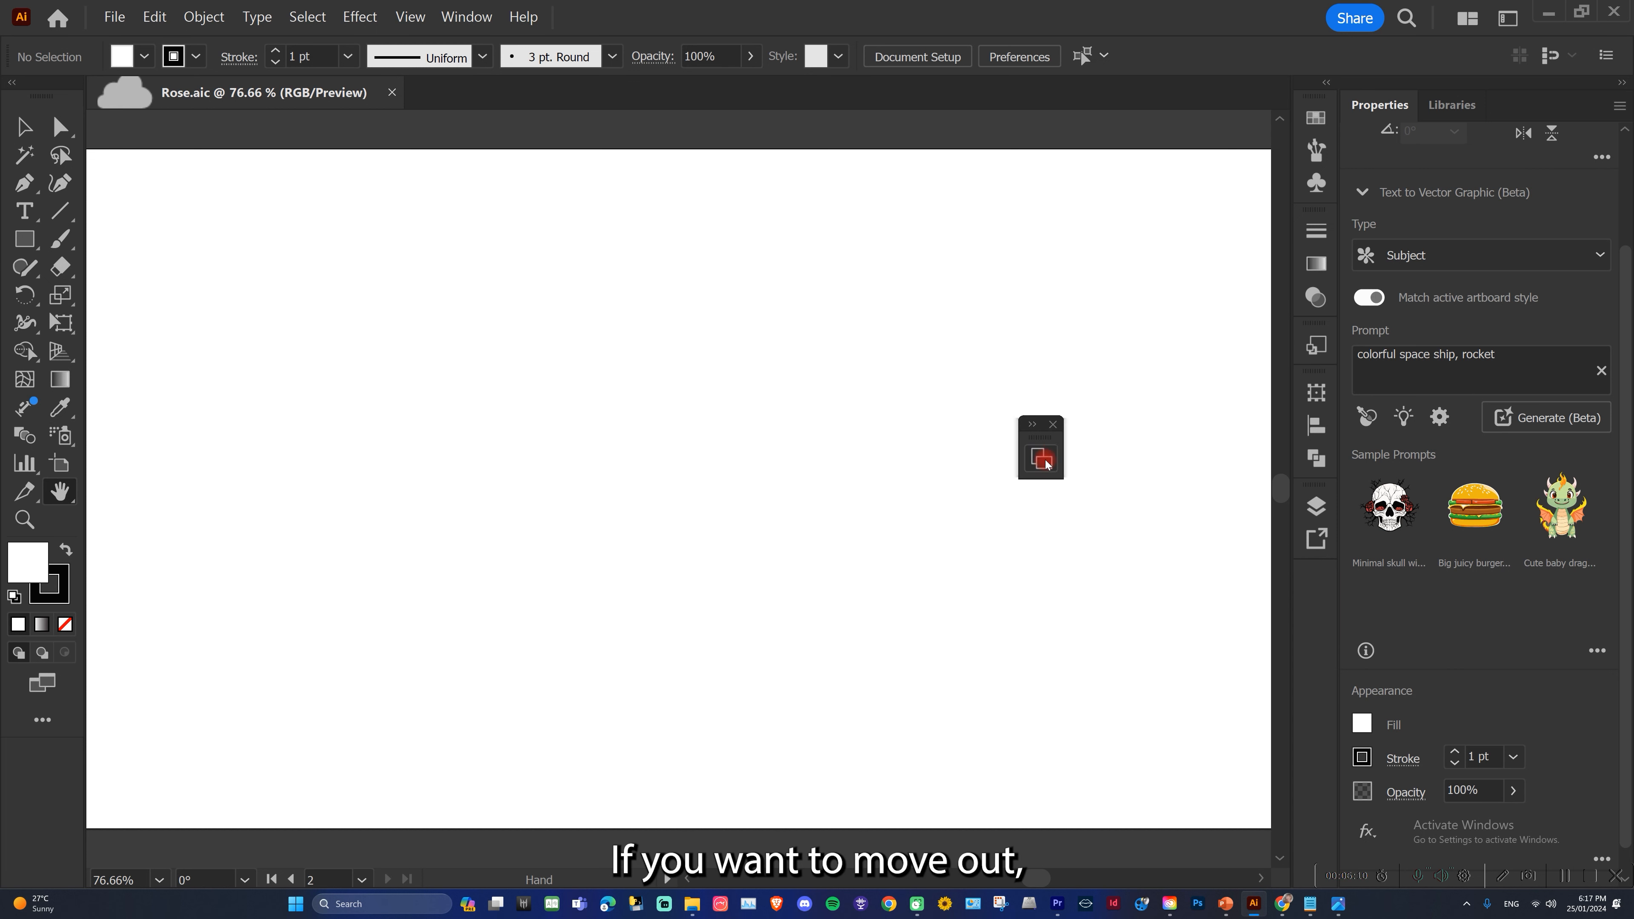
left_click(1035, 426)
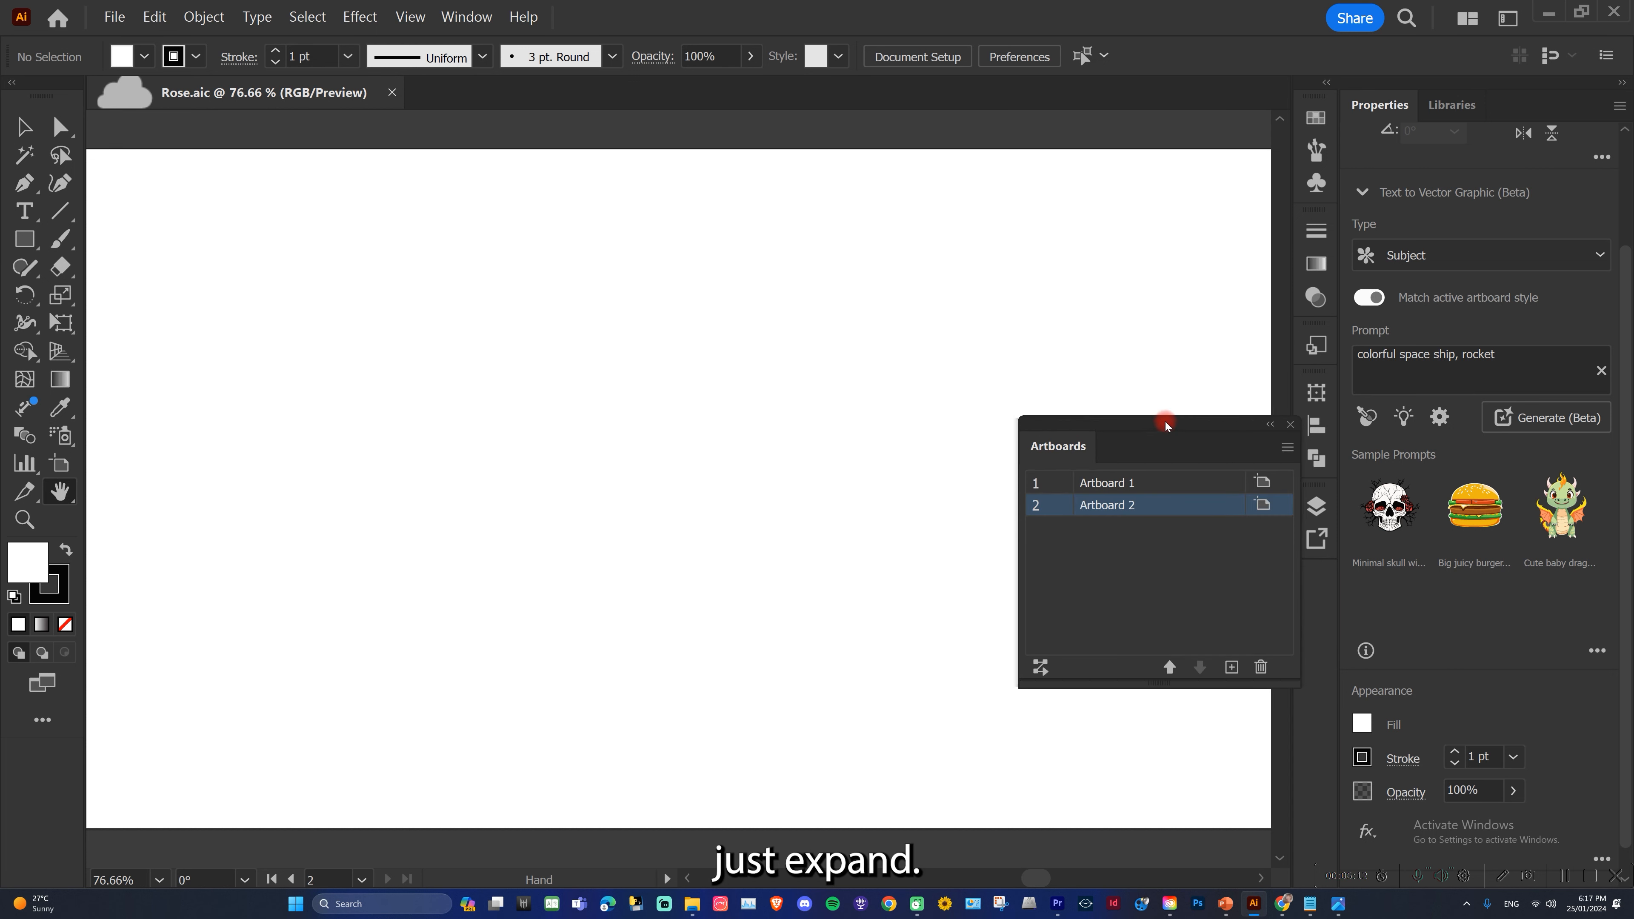
left_click_drag(1127, 419, 1032, 365)
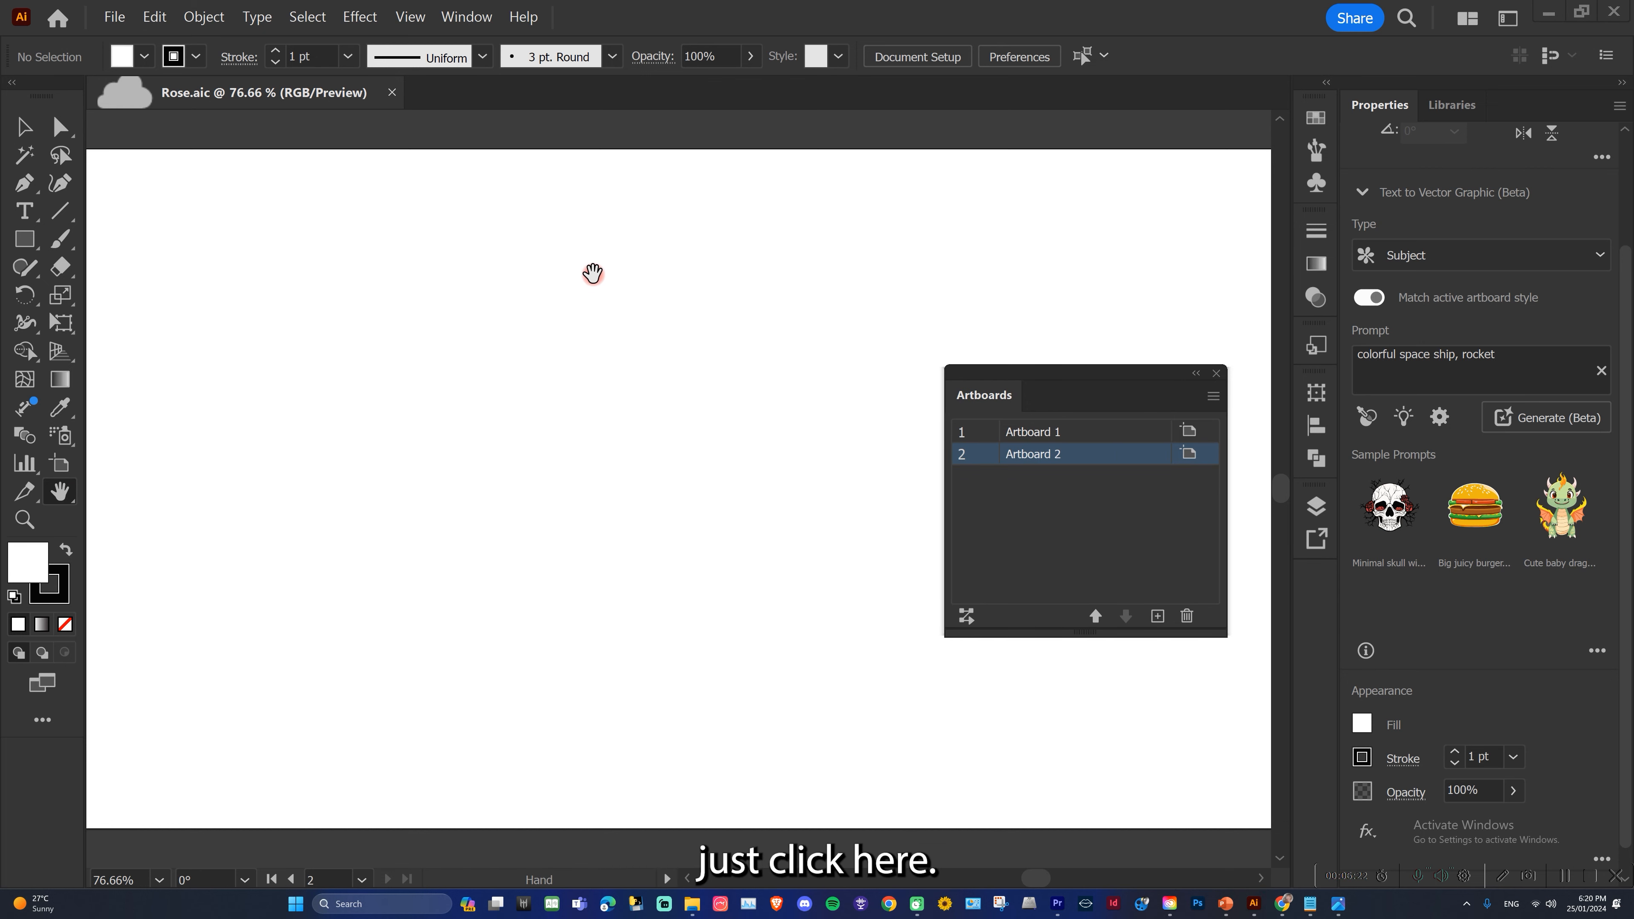
Open the Artboard Options for Artboard 2 and look through the available size presets.
double_click(60, 464)
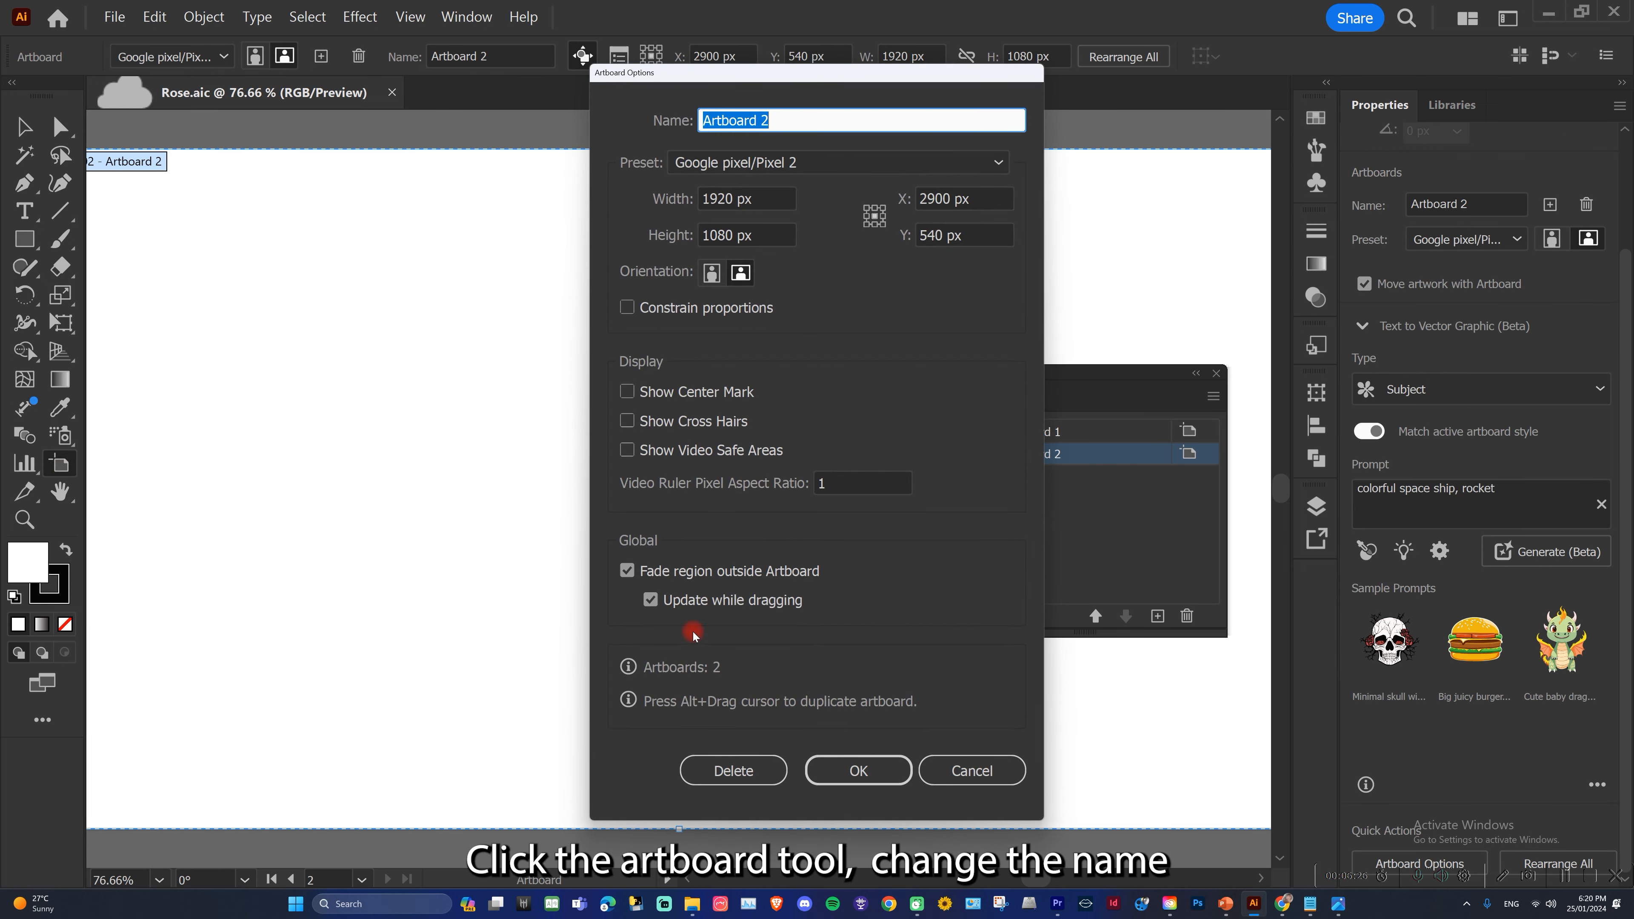
key("Tab")
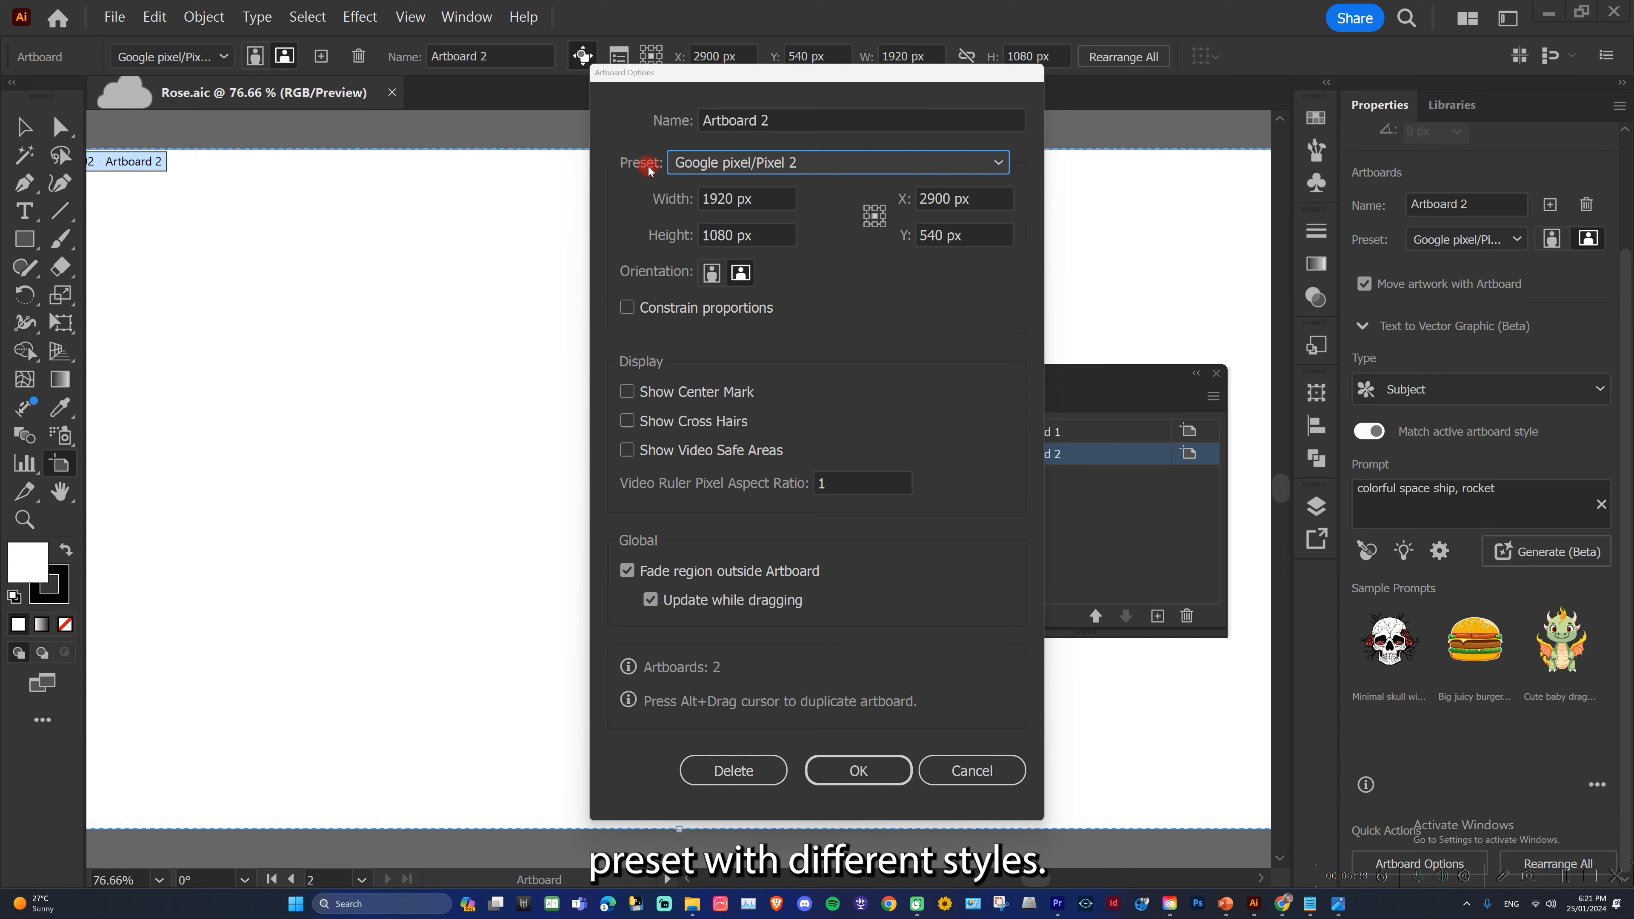
left_click(991, 162)
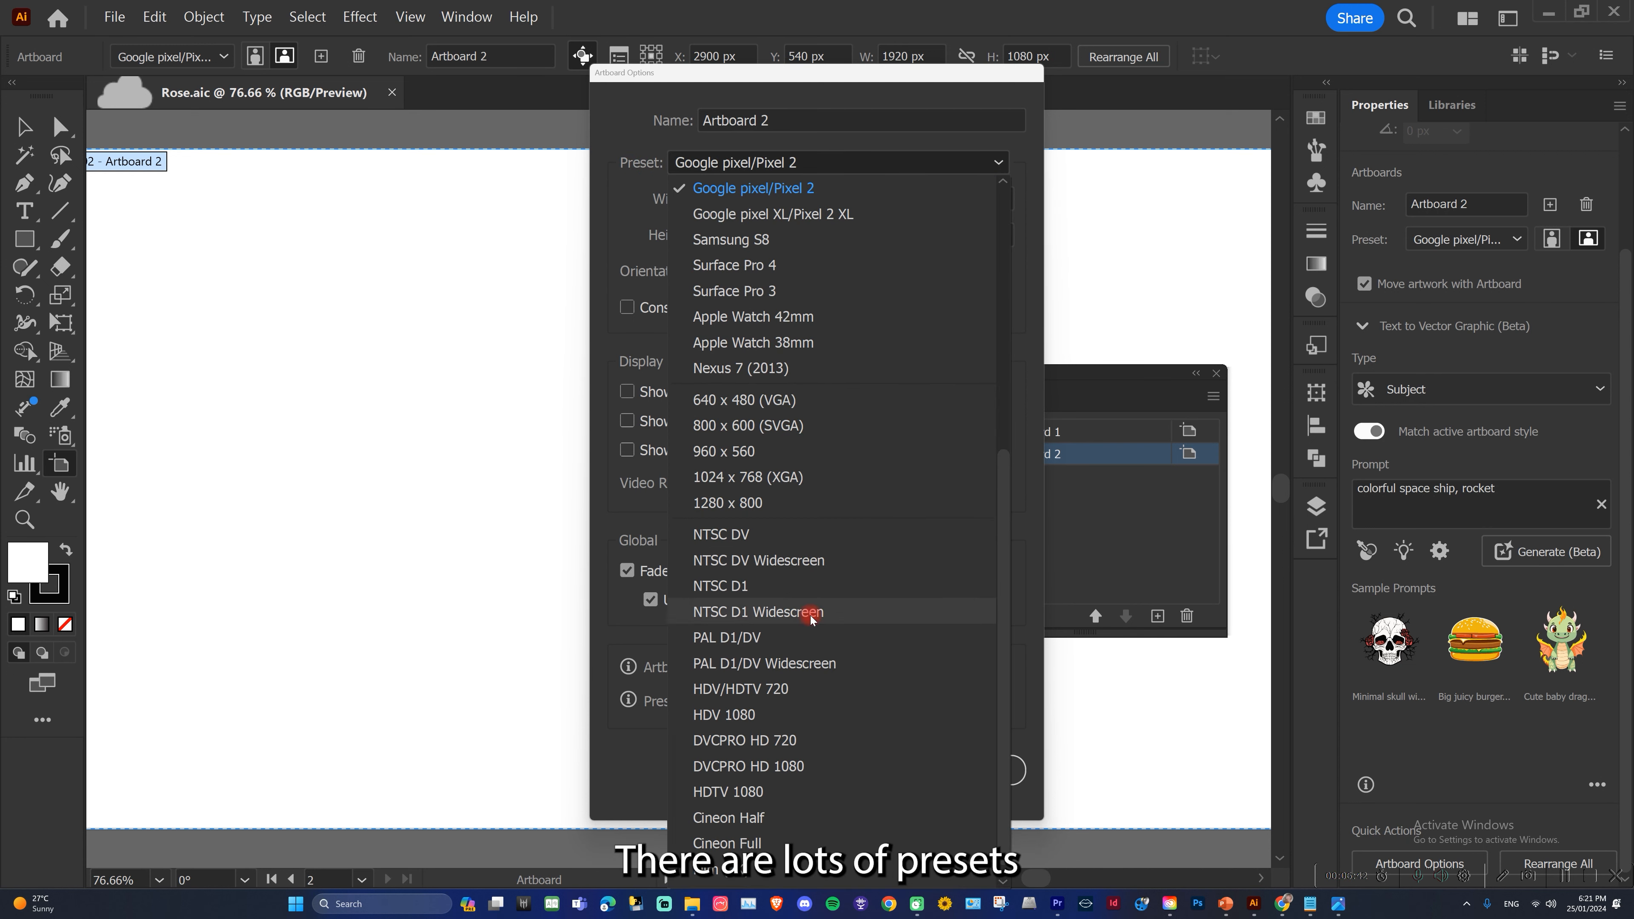
left_click(993, 162)
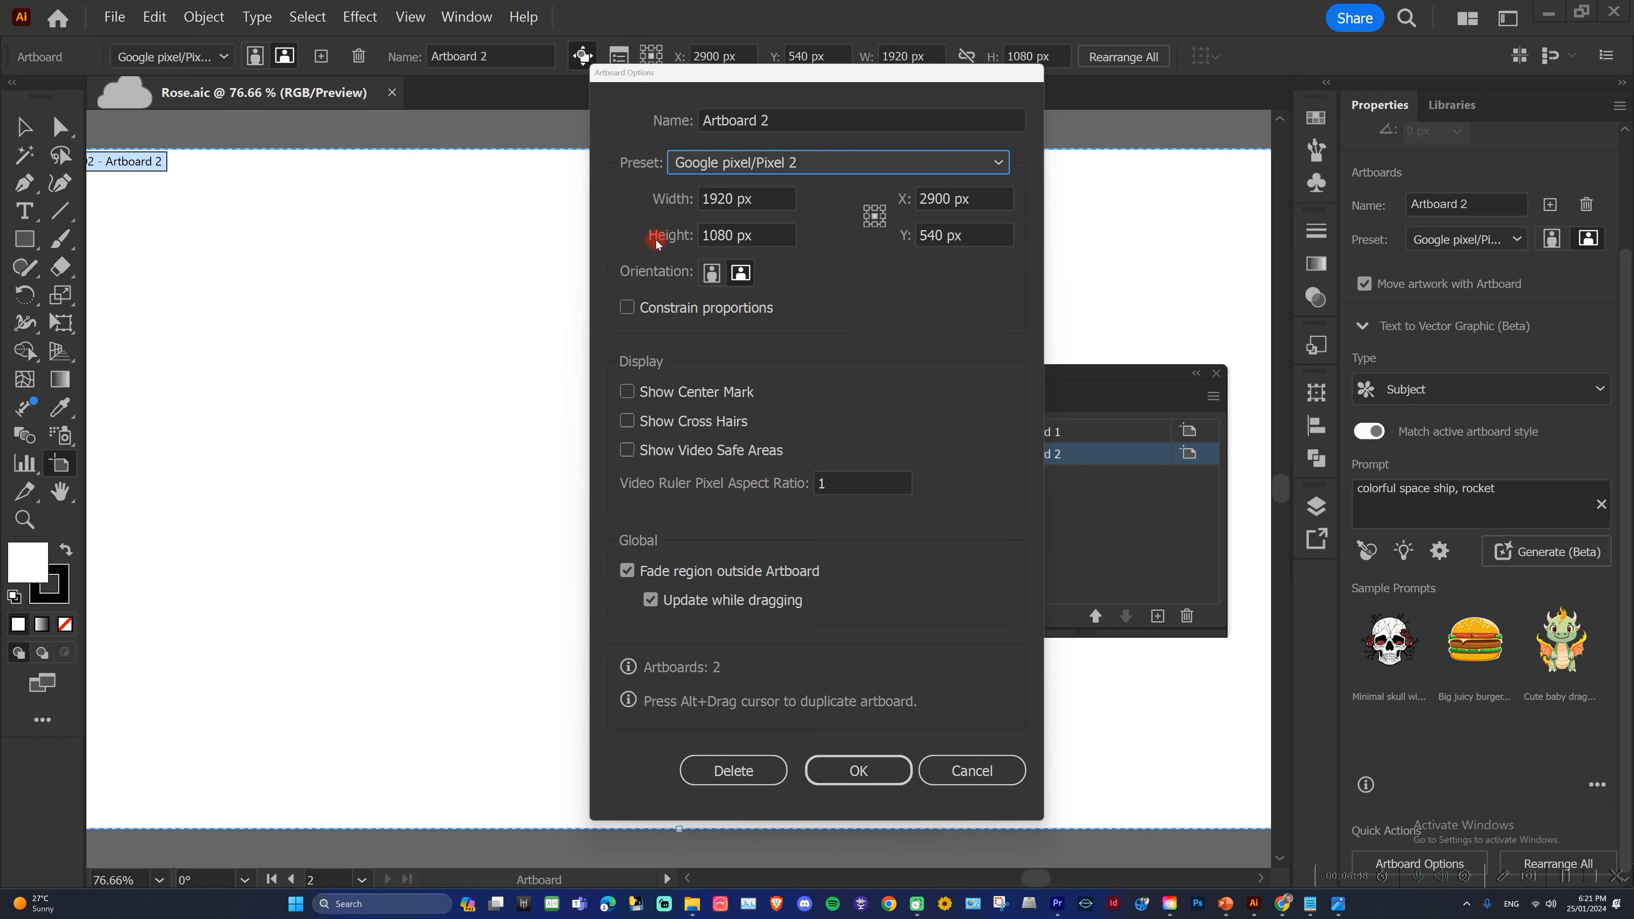
Set Artboard 2's width to 1000 px and height to 700 px, switch it to portrait orientation and apply the options.
left_click(730, 197)
left_click_drag(730, 197, 706, 197)
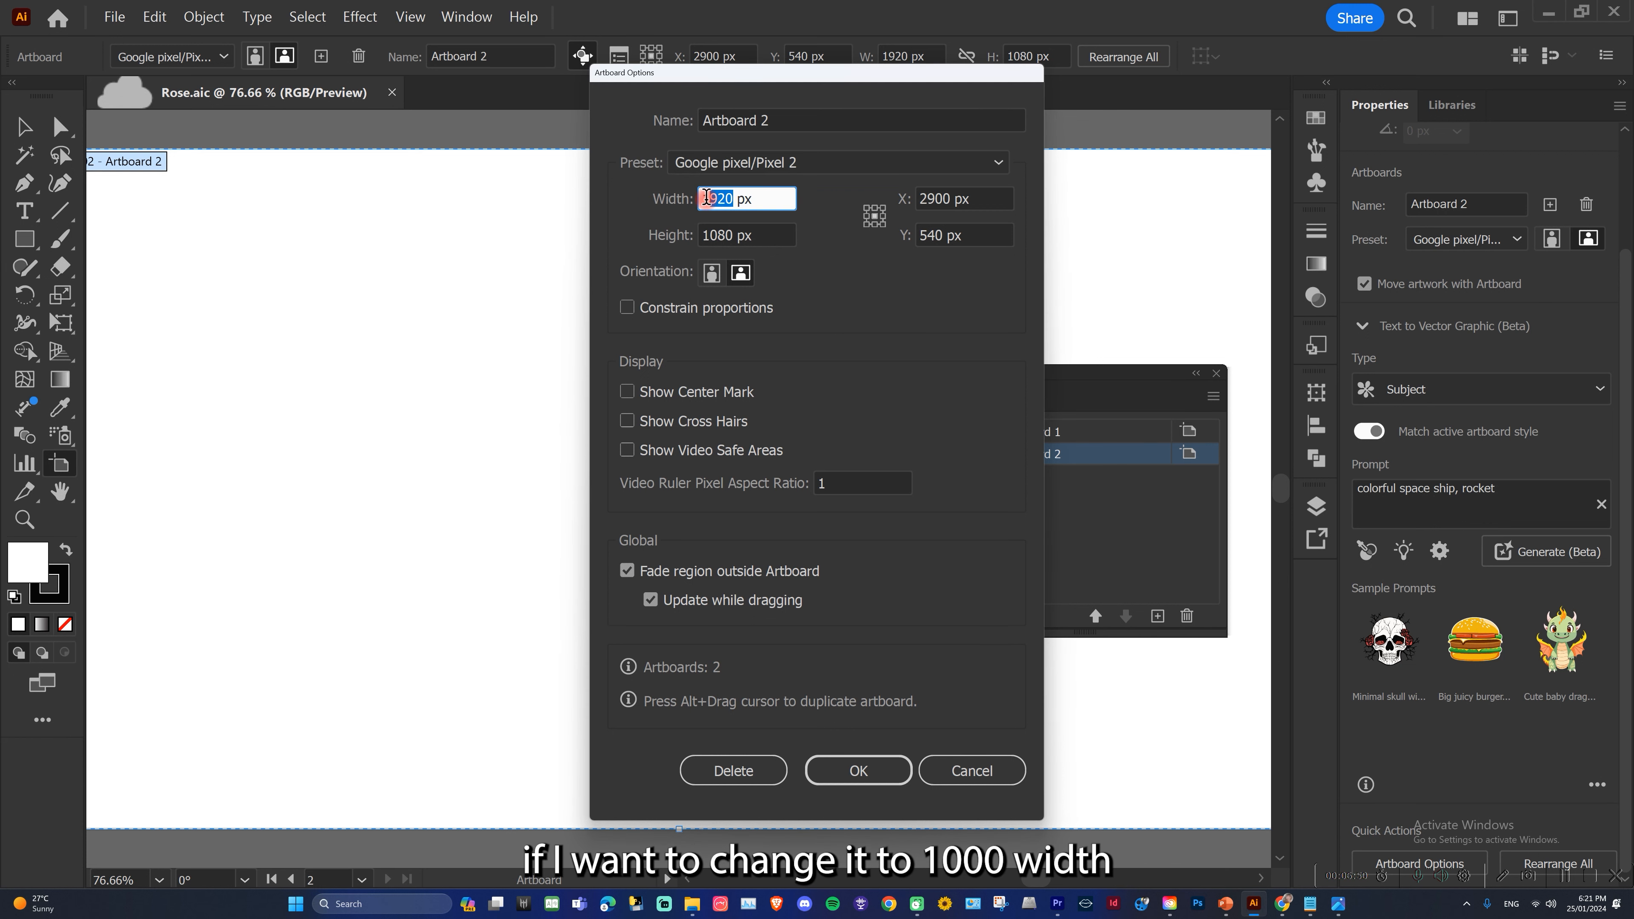
right_click(718, 198)
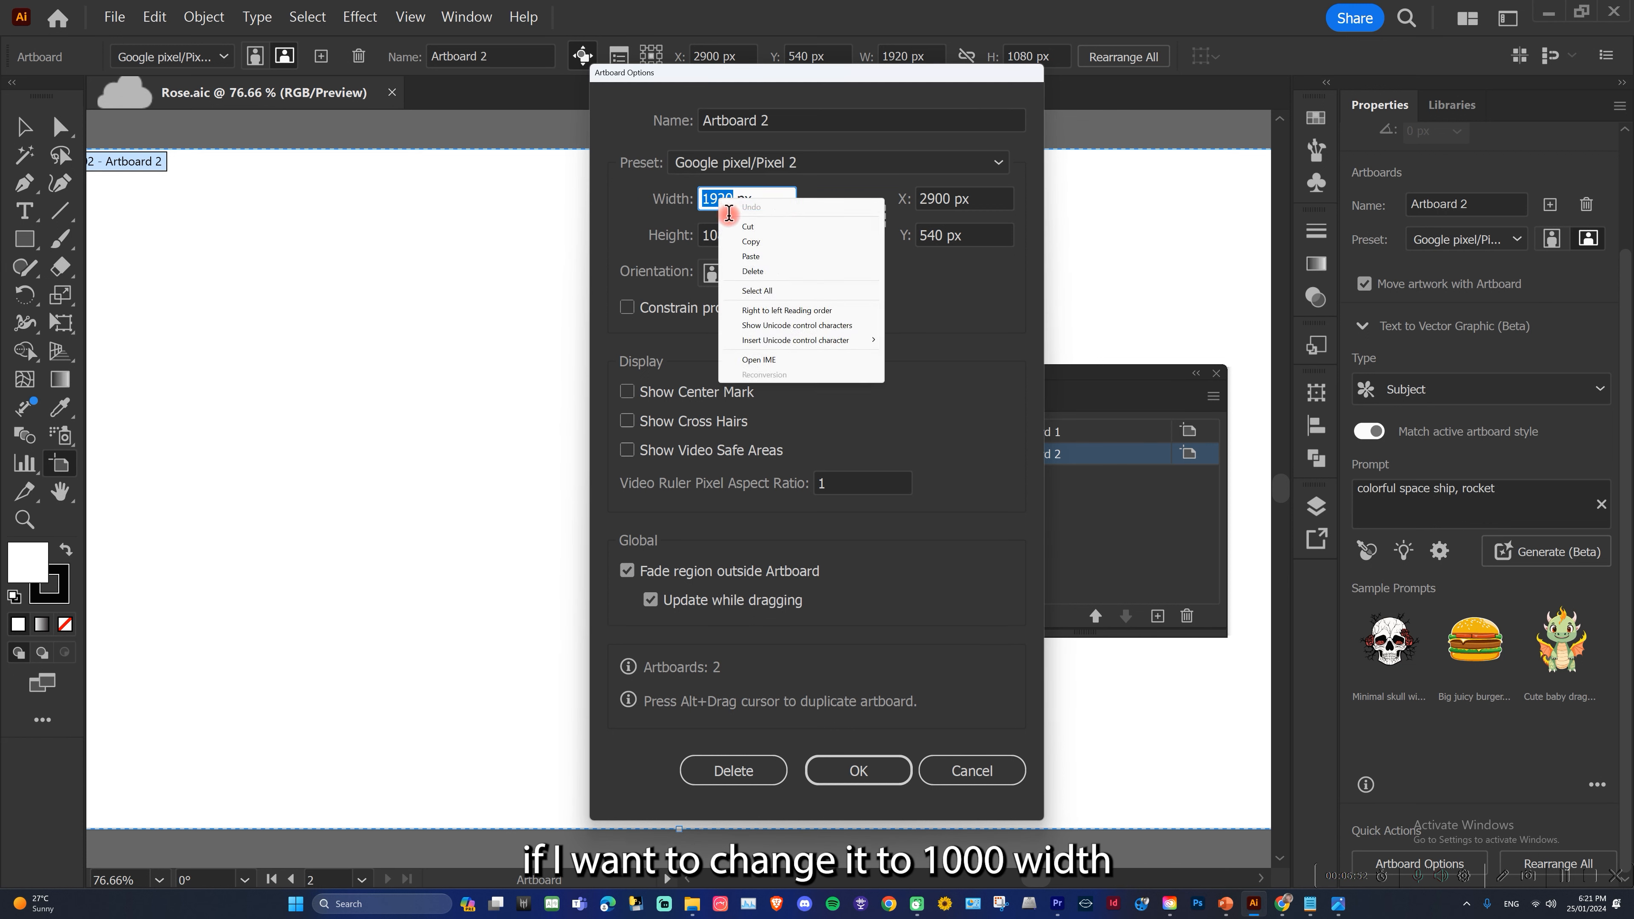
left_click(713, 215)
type("1000")
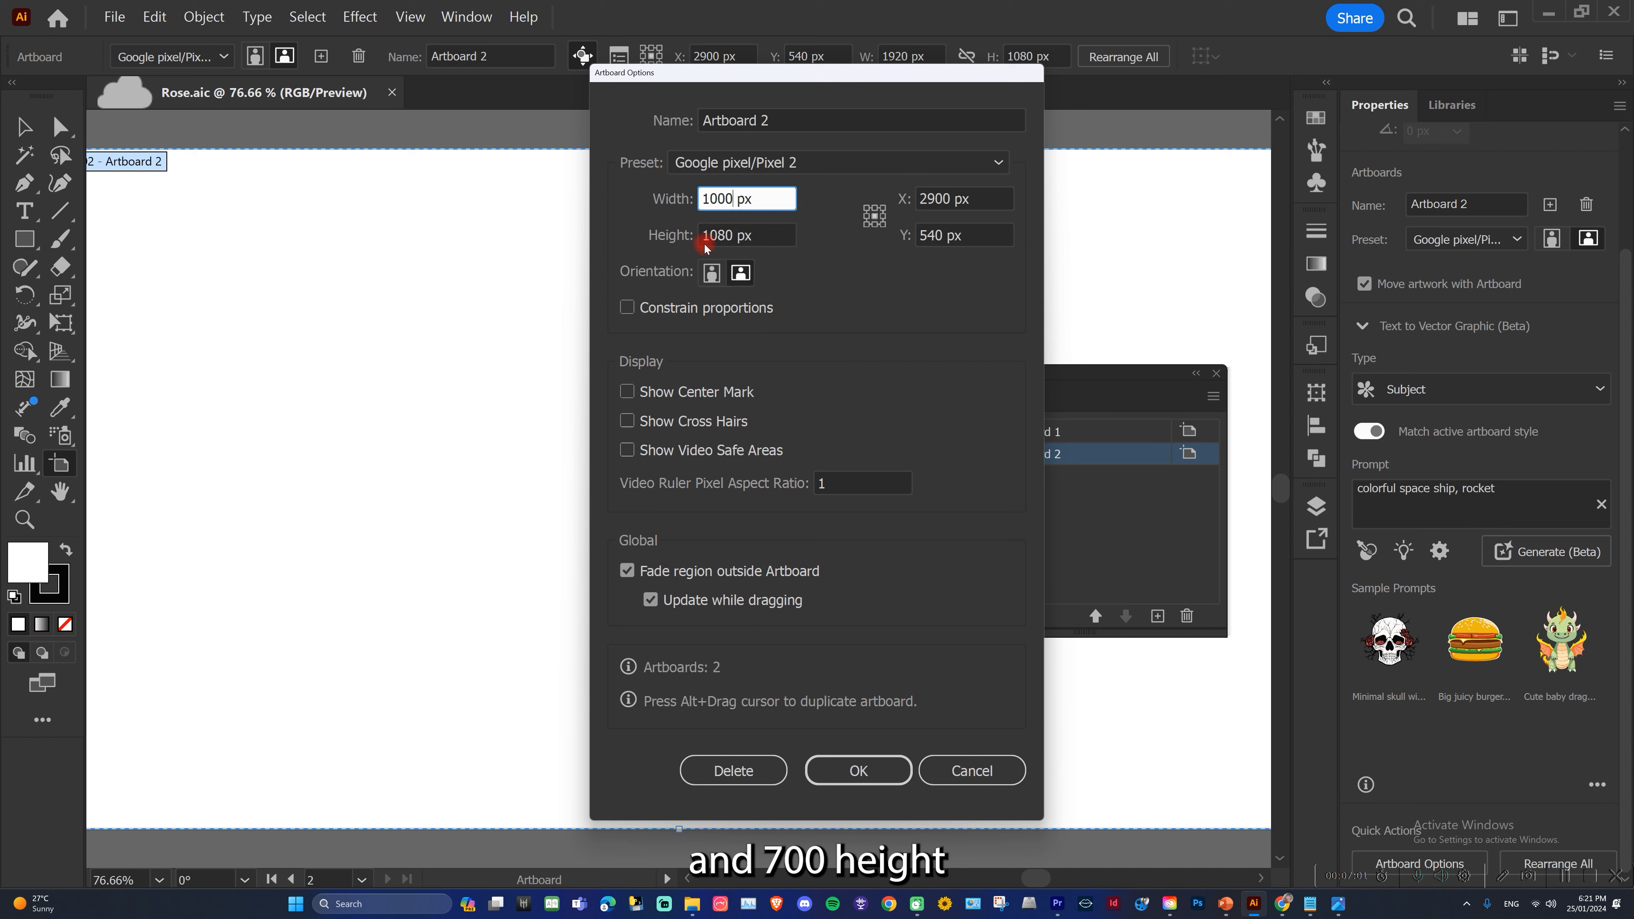
left_click(732, 233)
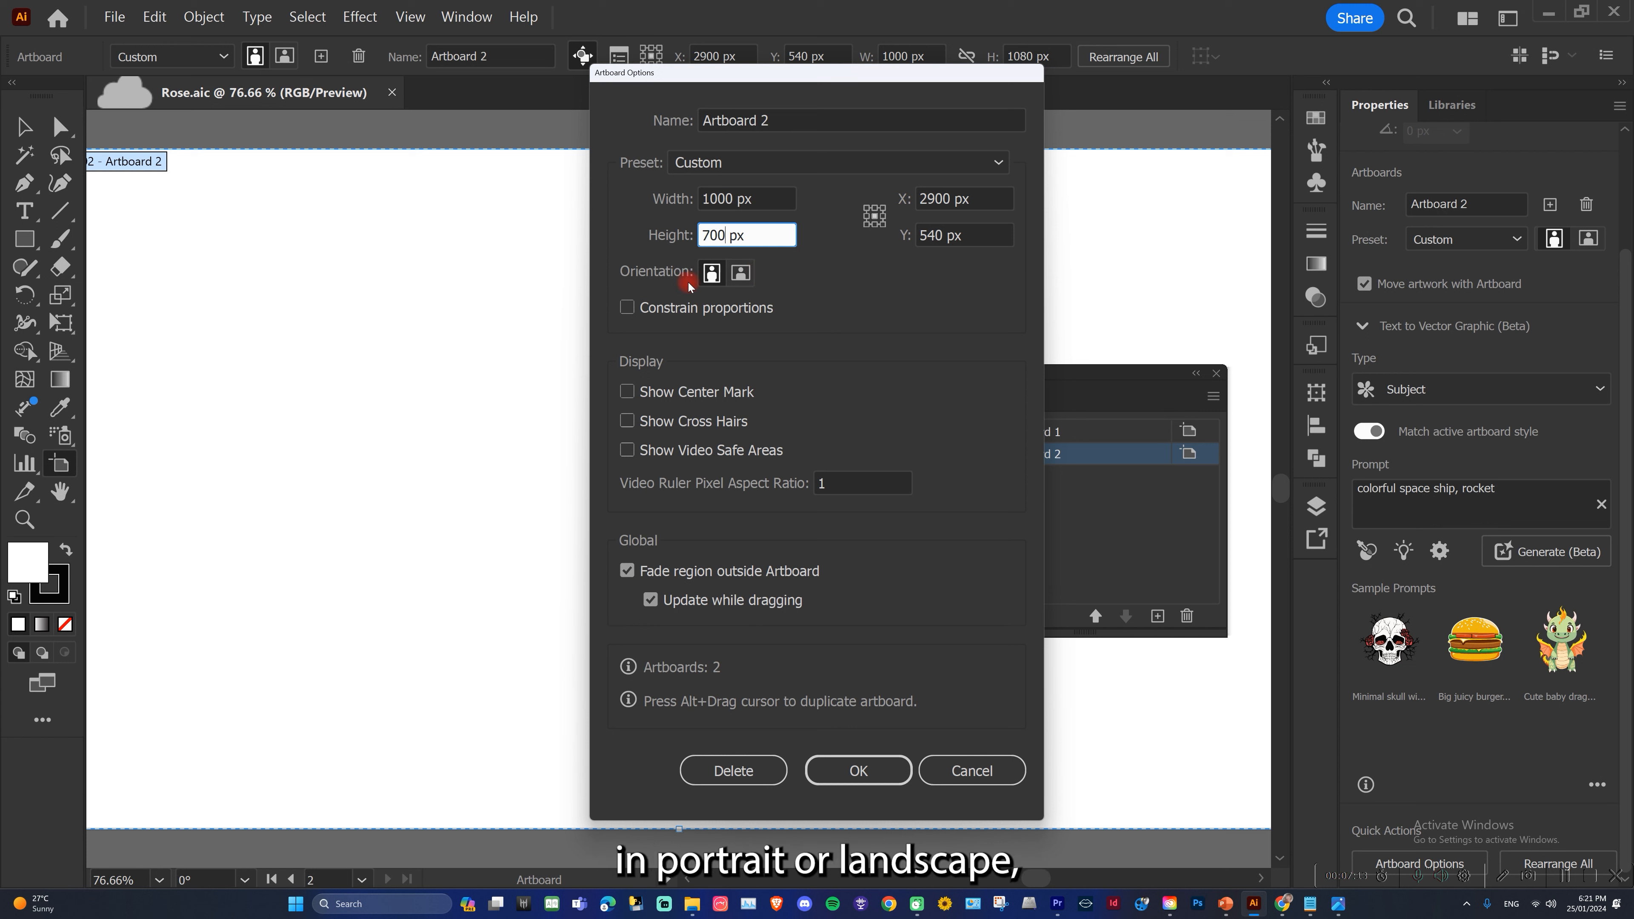
left_click(712, 276)
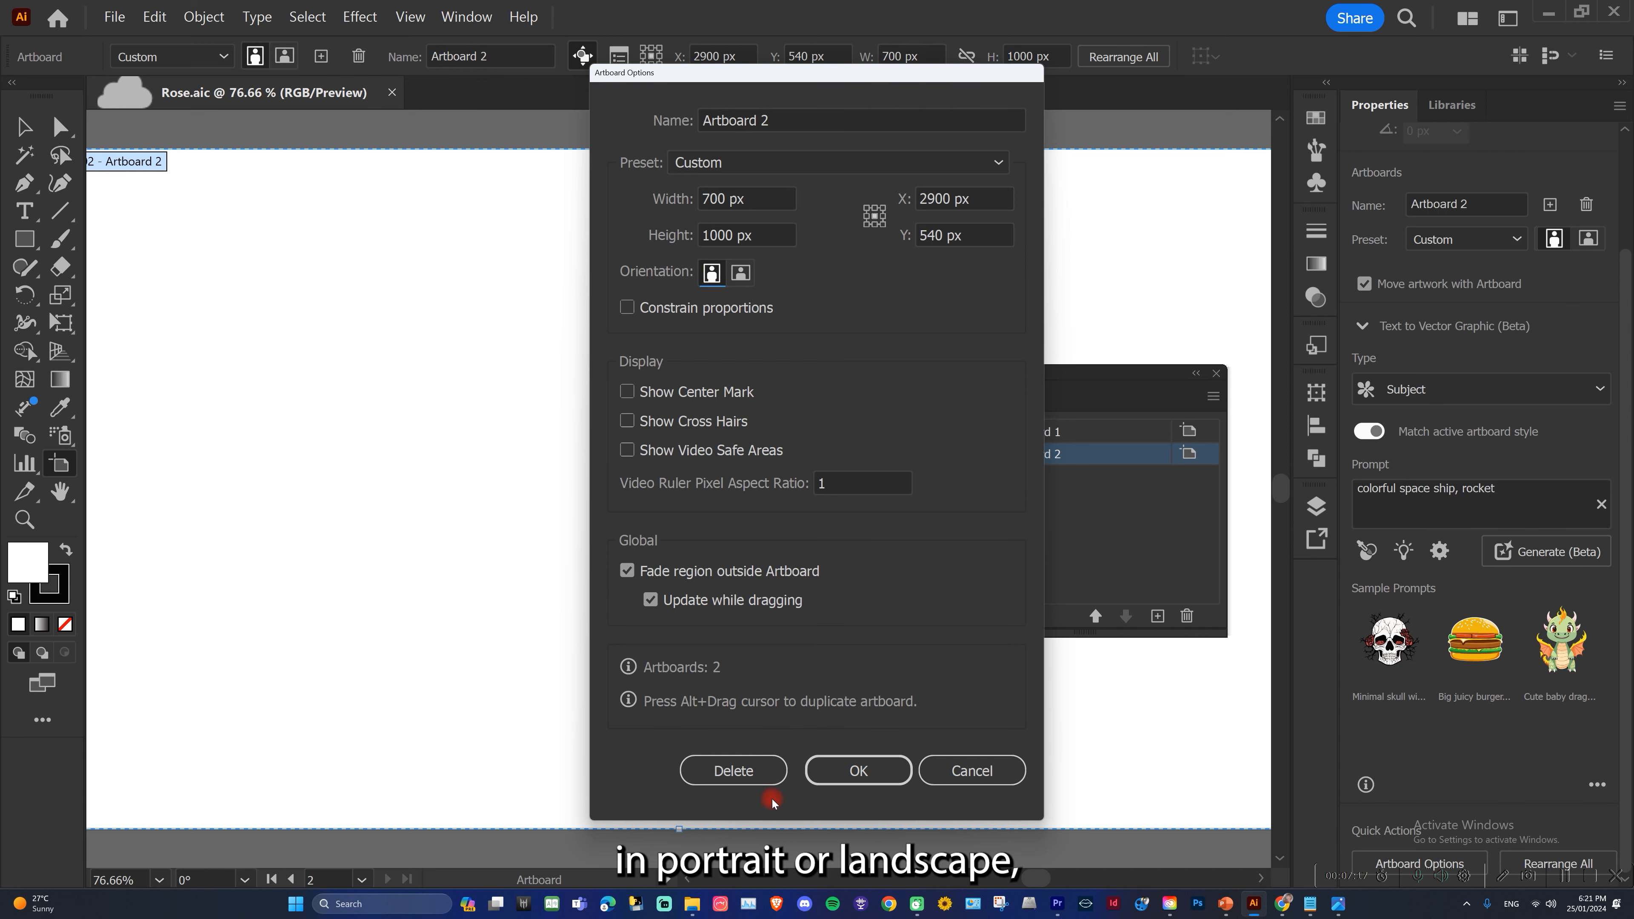
left_click(835, 777)
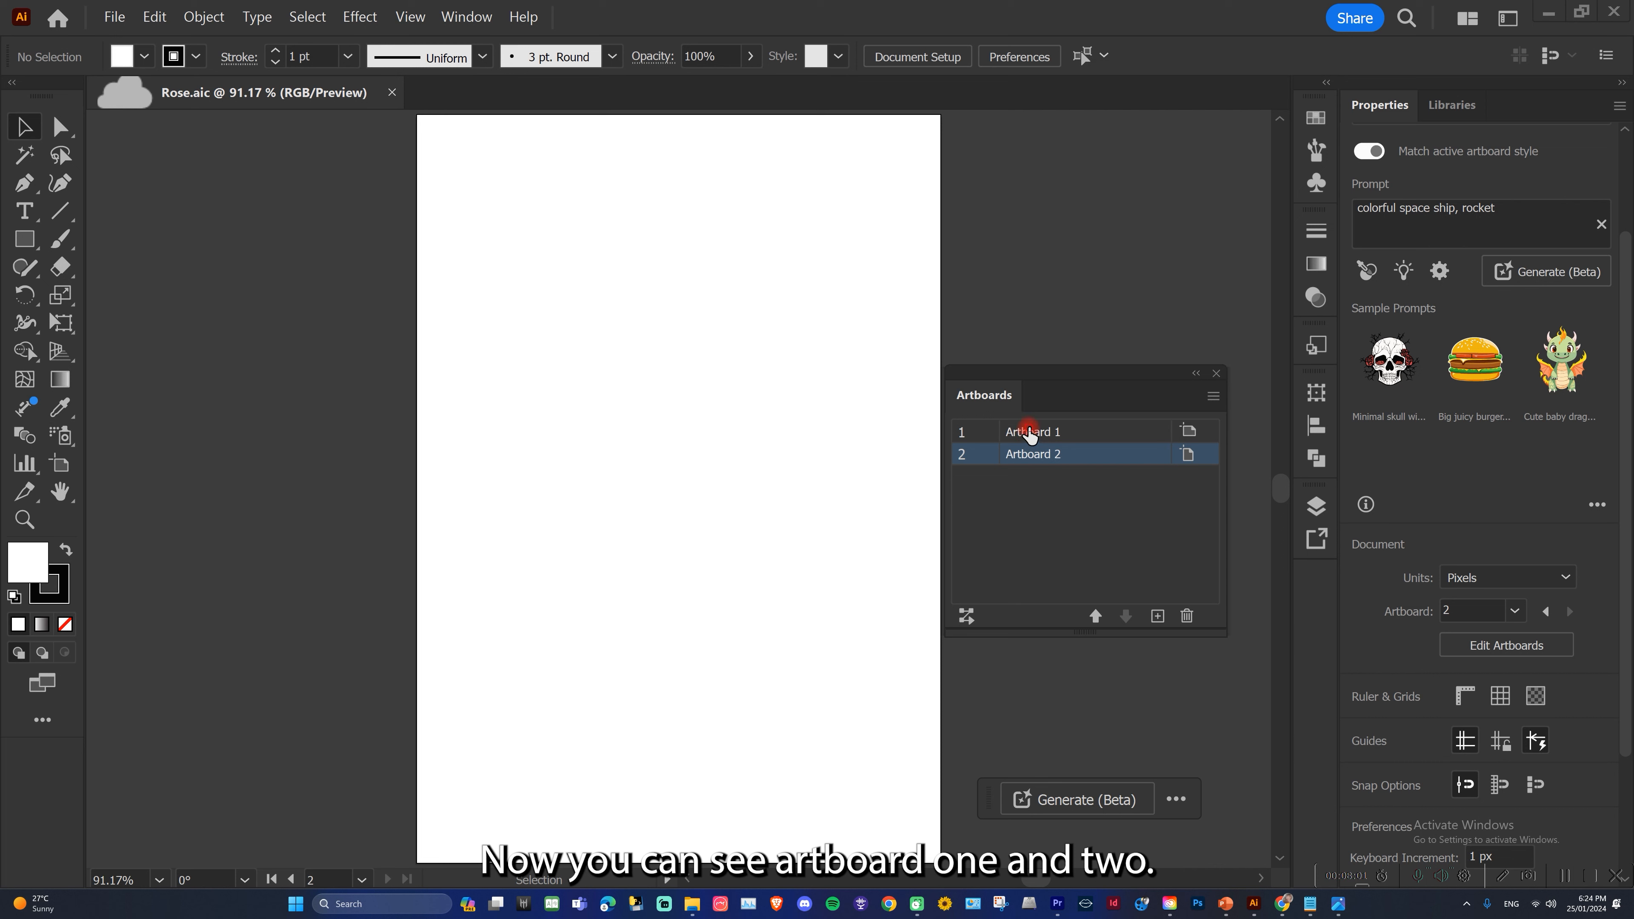
Make Artboard 1 the active artboard and fit it in the view, leaving its name as it is.
left_click(1029, 432)
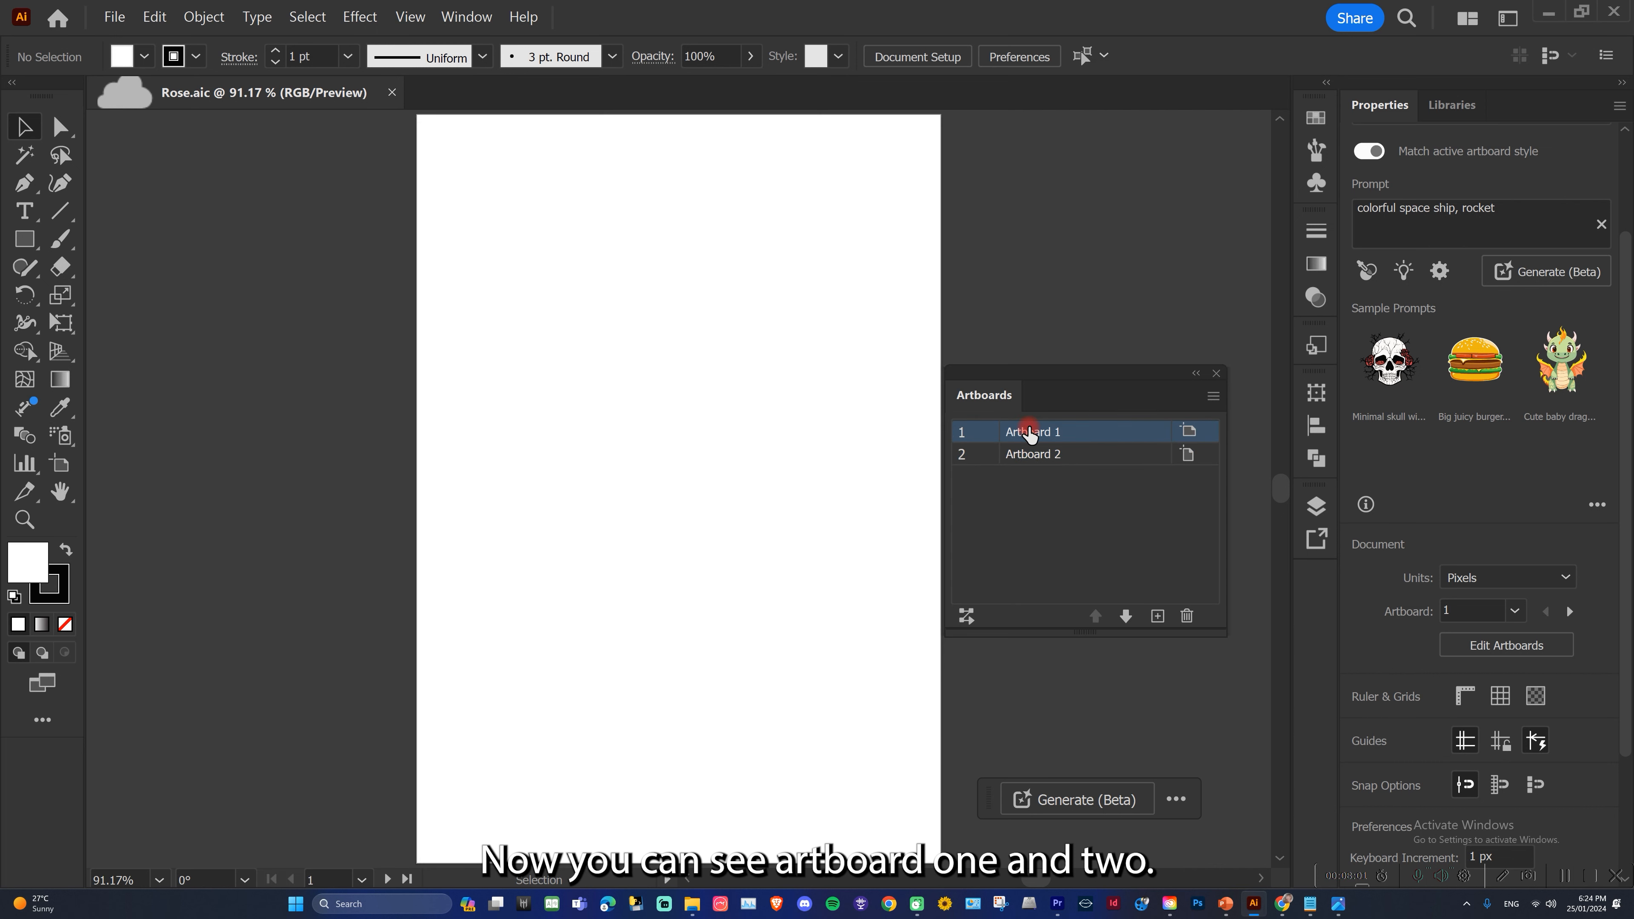
double_click(1029, 429)
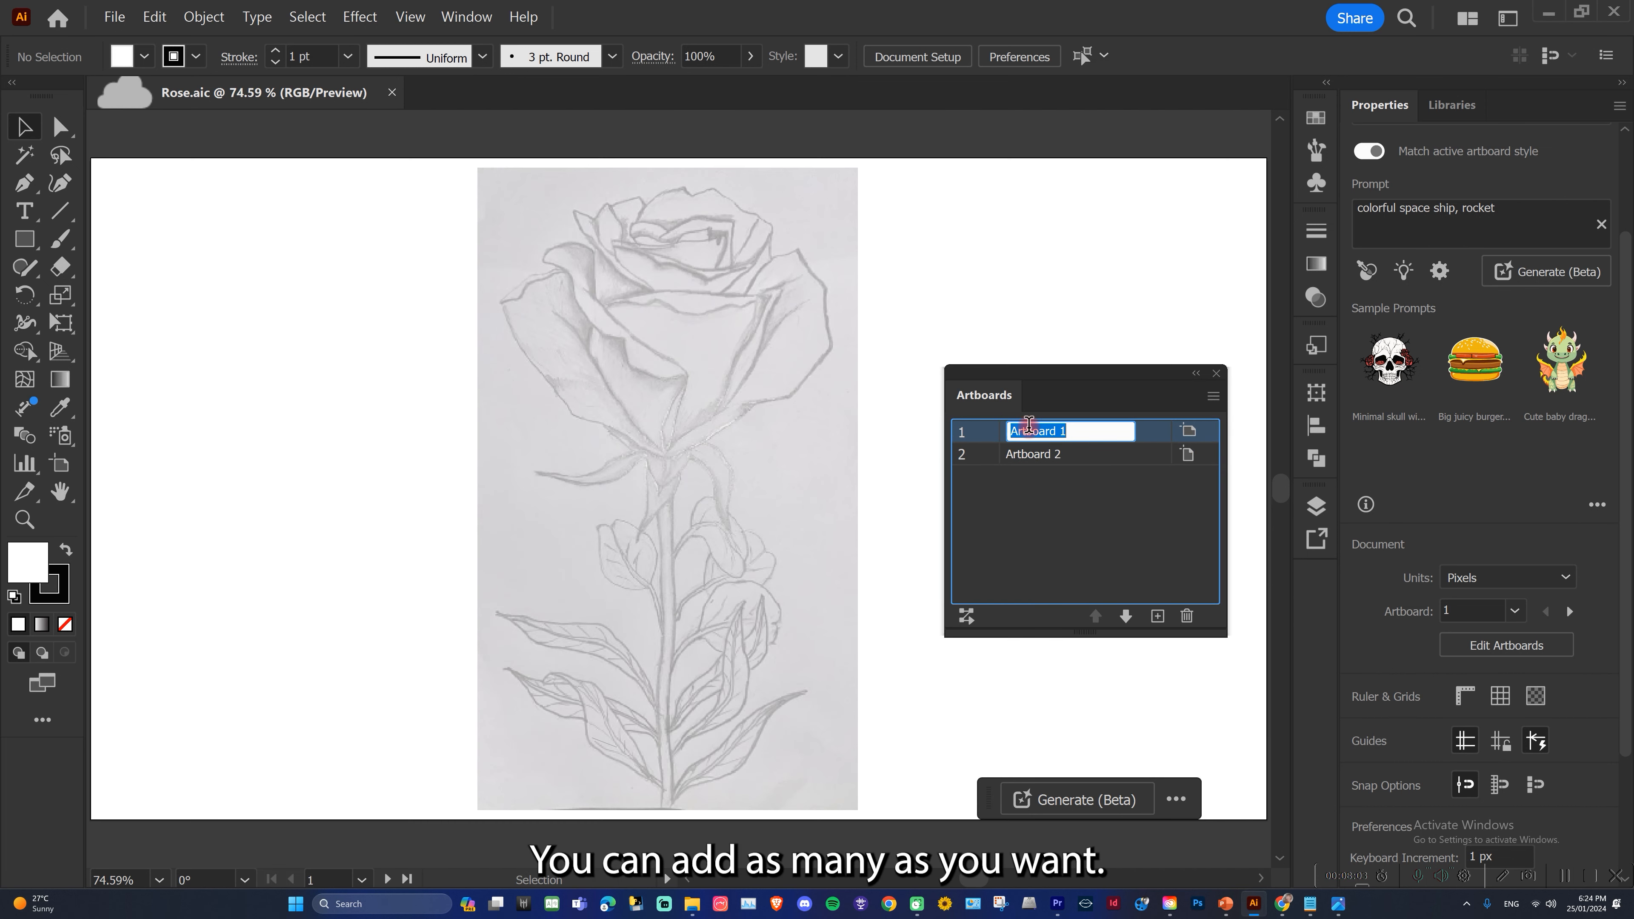
double_click(1089, 433)
key("Return")
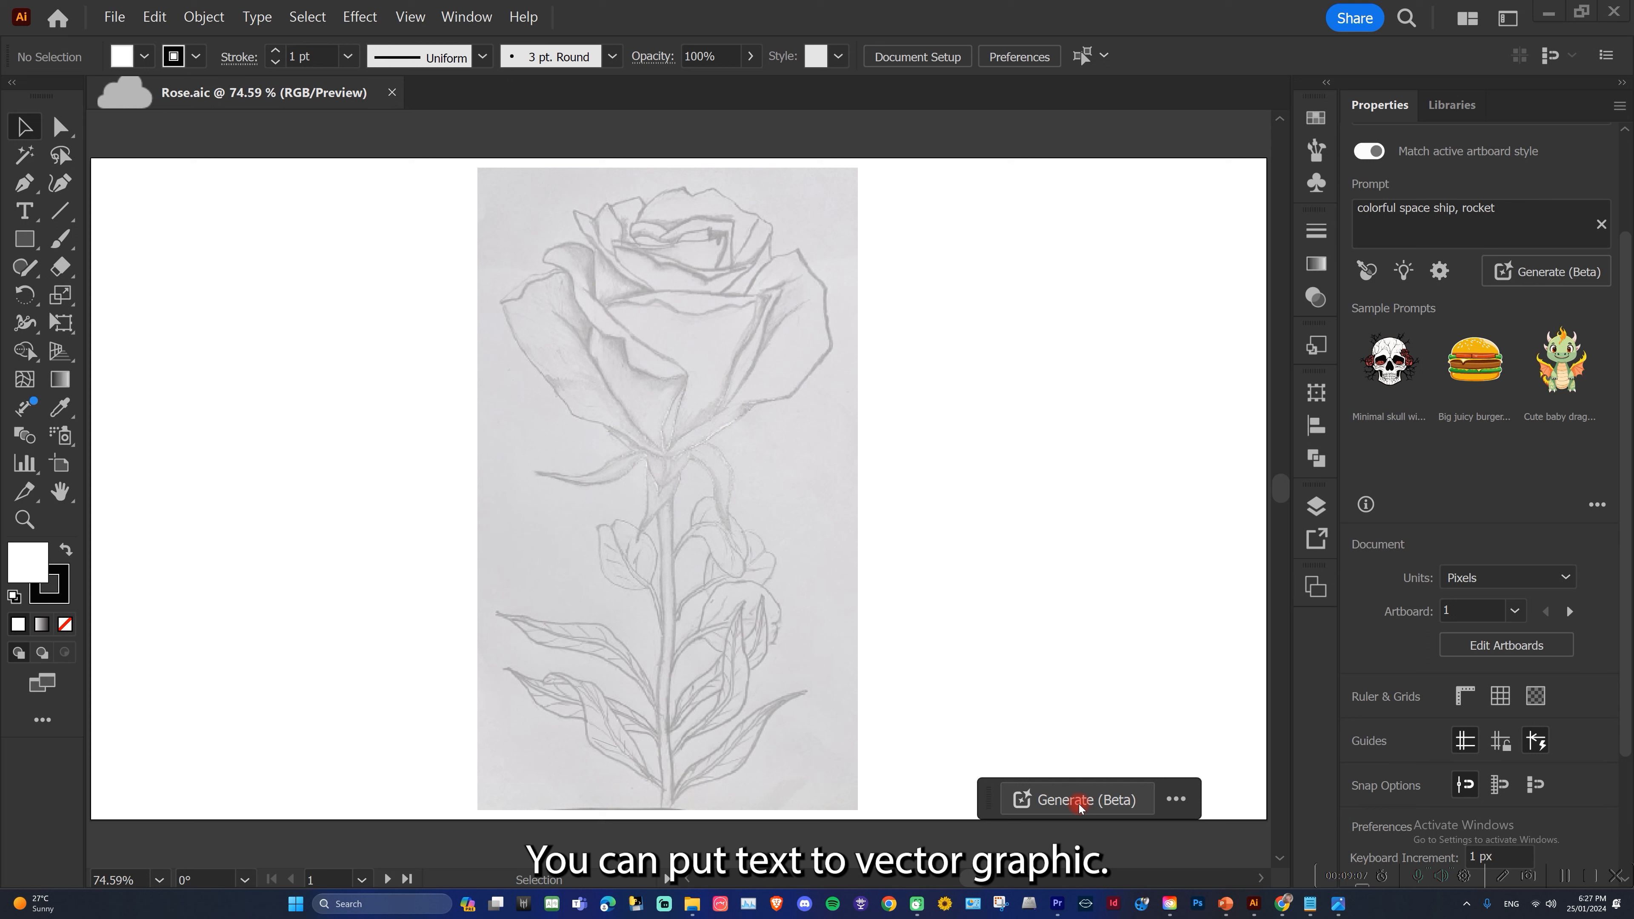
Generate a vector graphic from the prompt "A beatiful batterfly", accept the generative AI user guidelines, and deselect the artwork.
left_click(1078, 800)
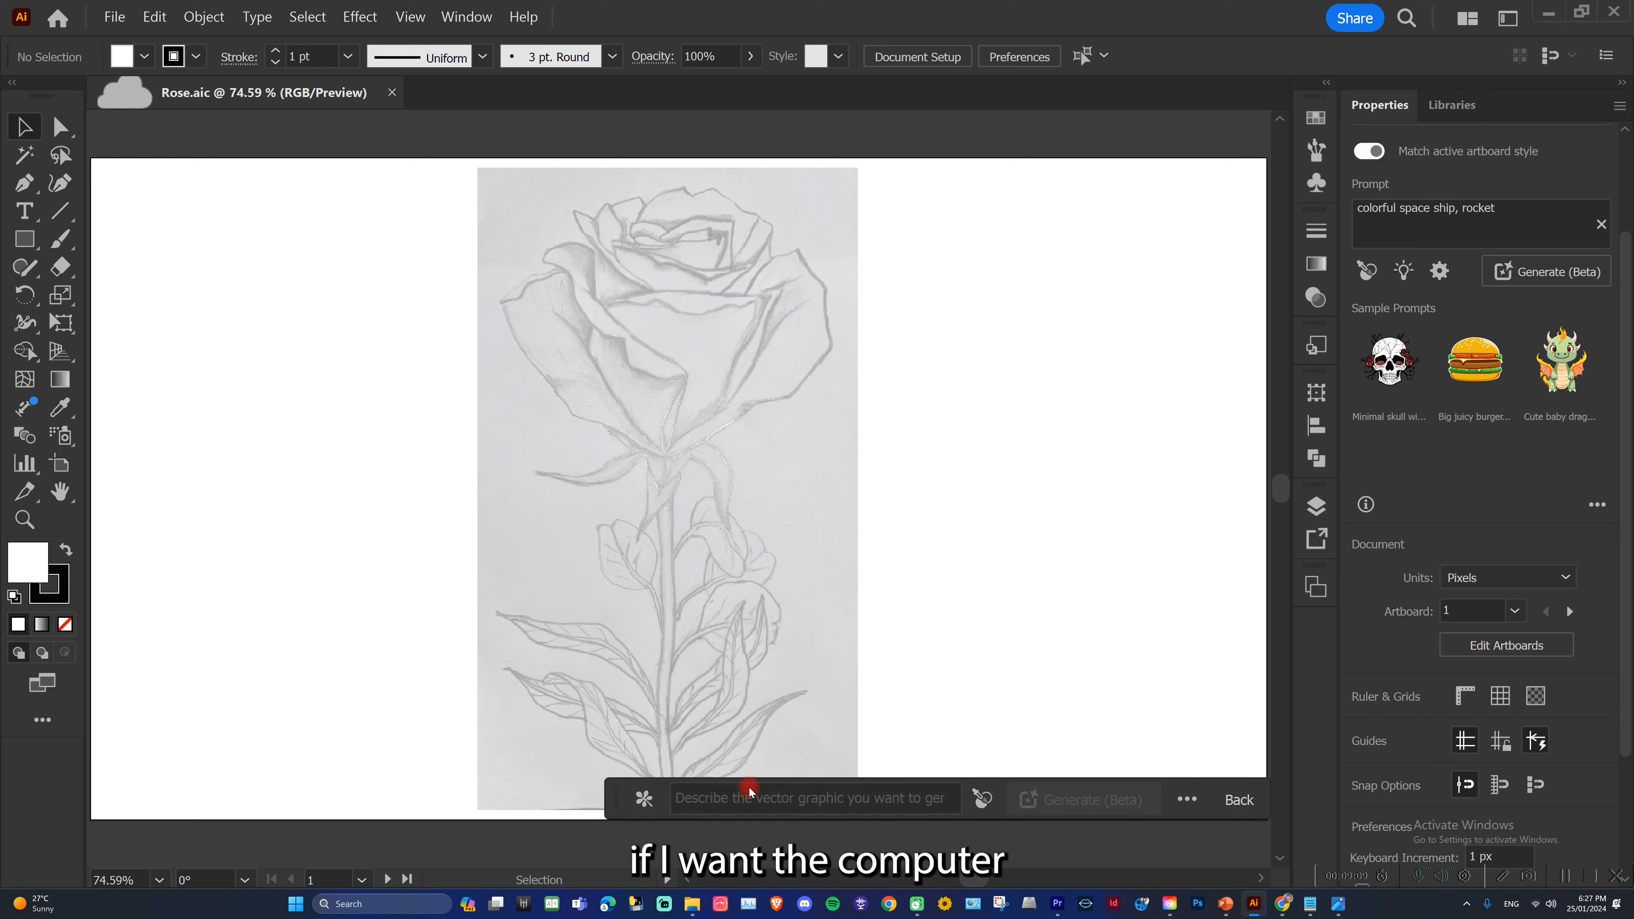
left_click(739, 798)
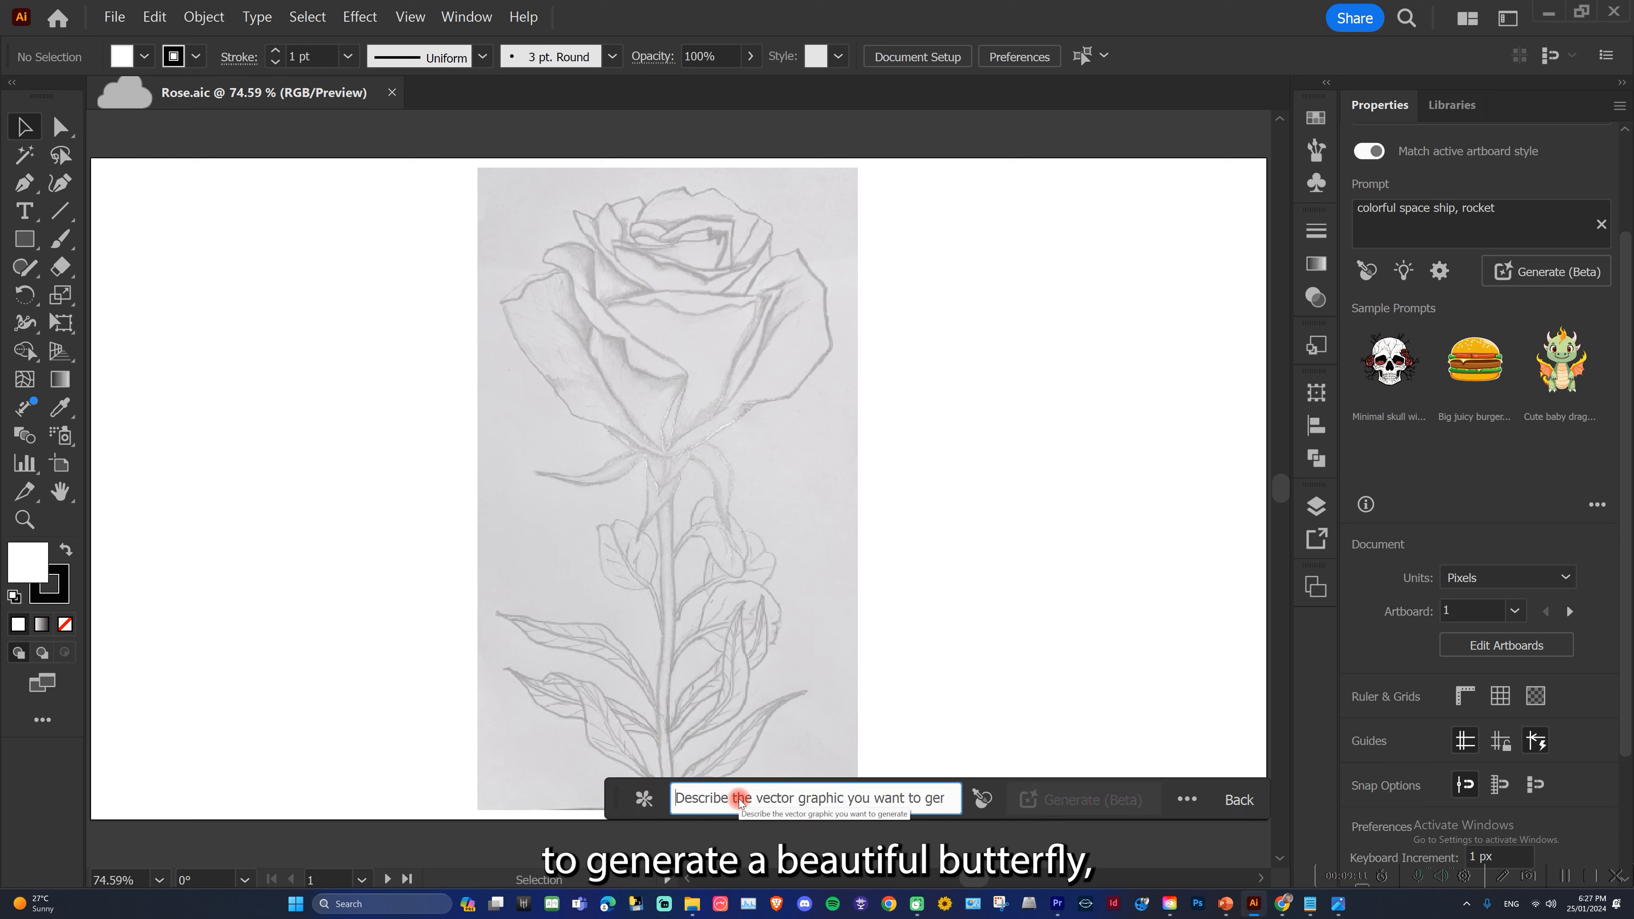
type("A be")
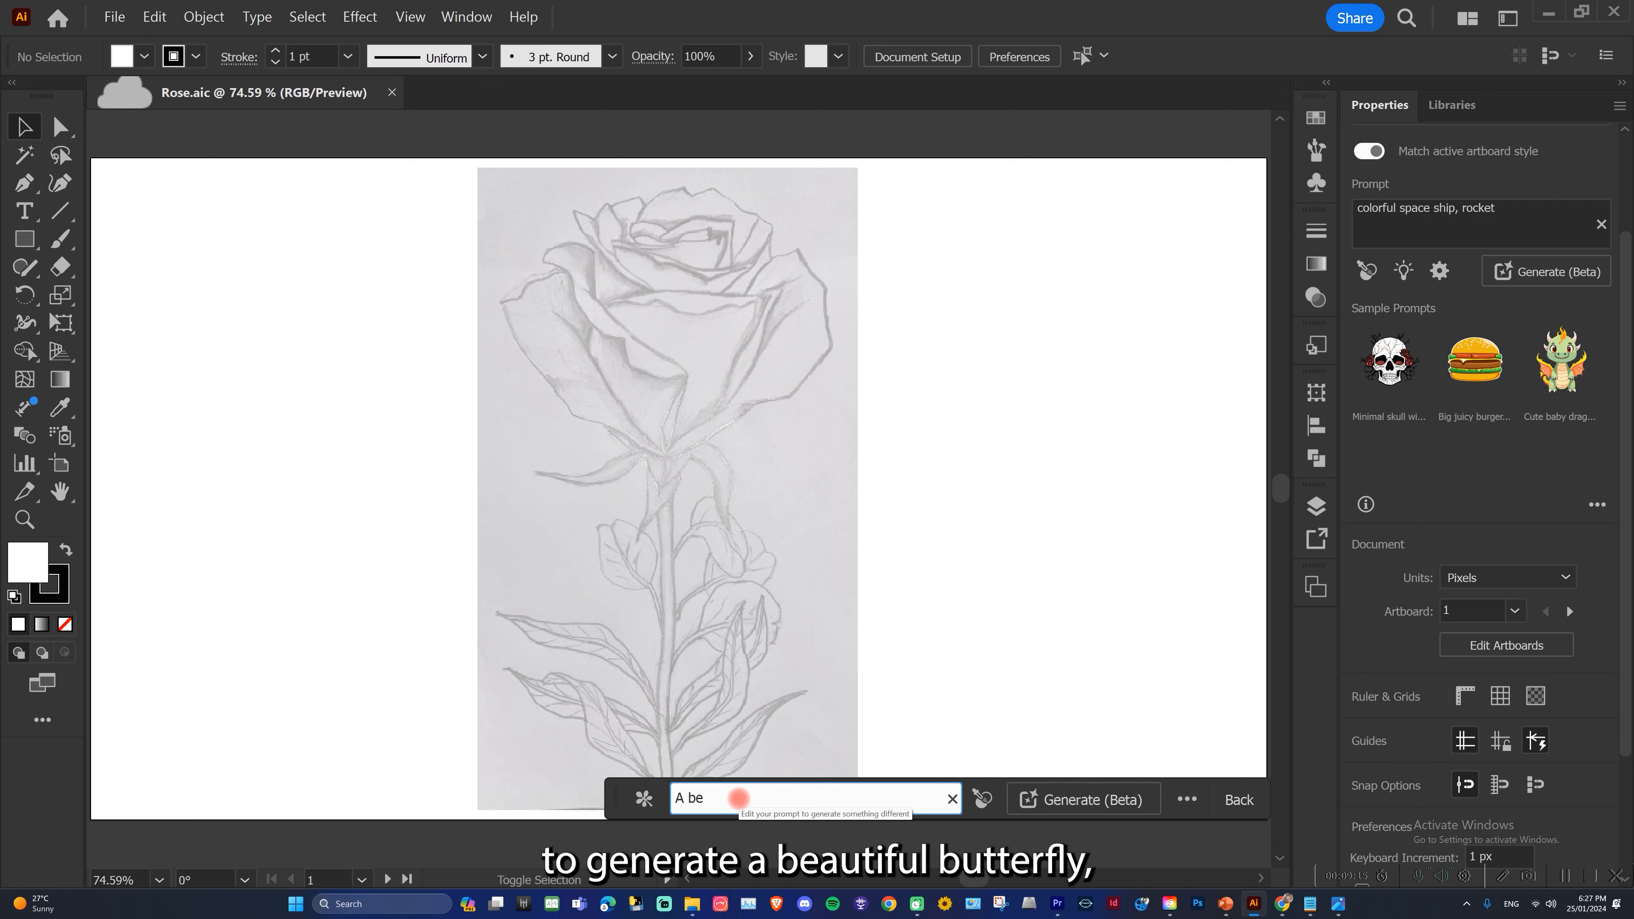
type("a")
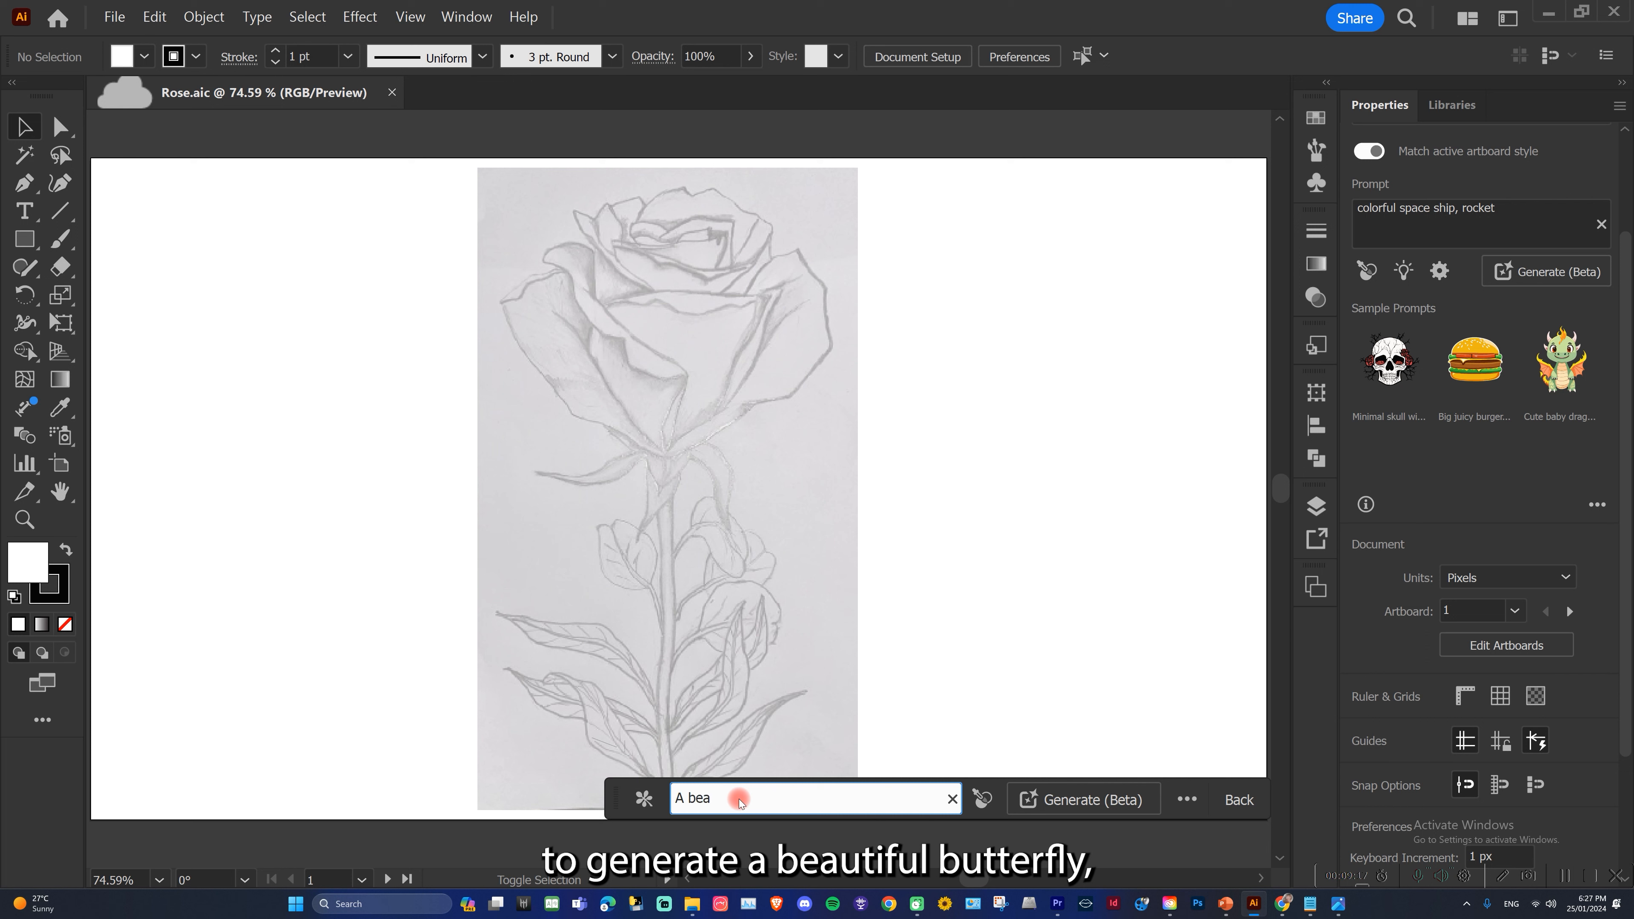
type("tu")
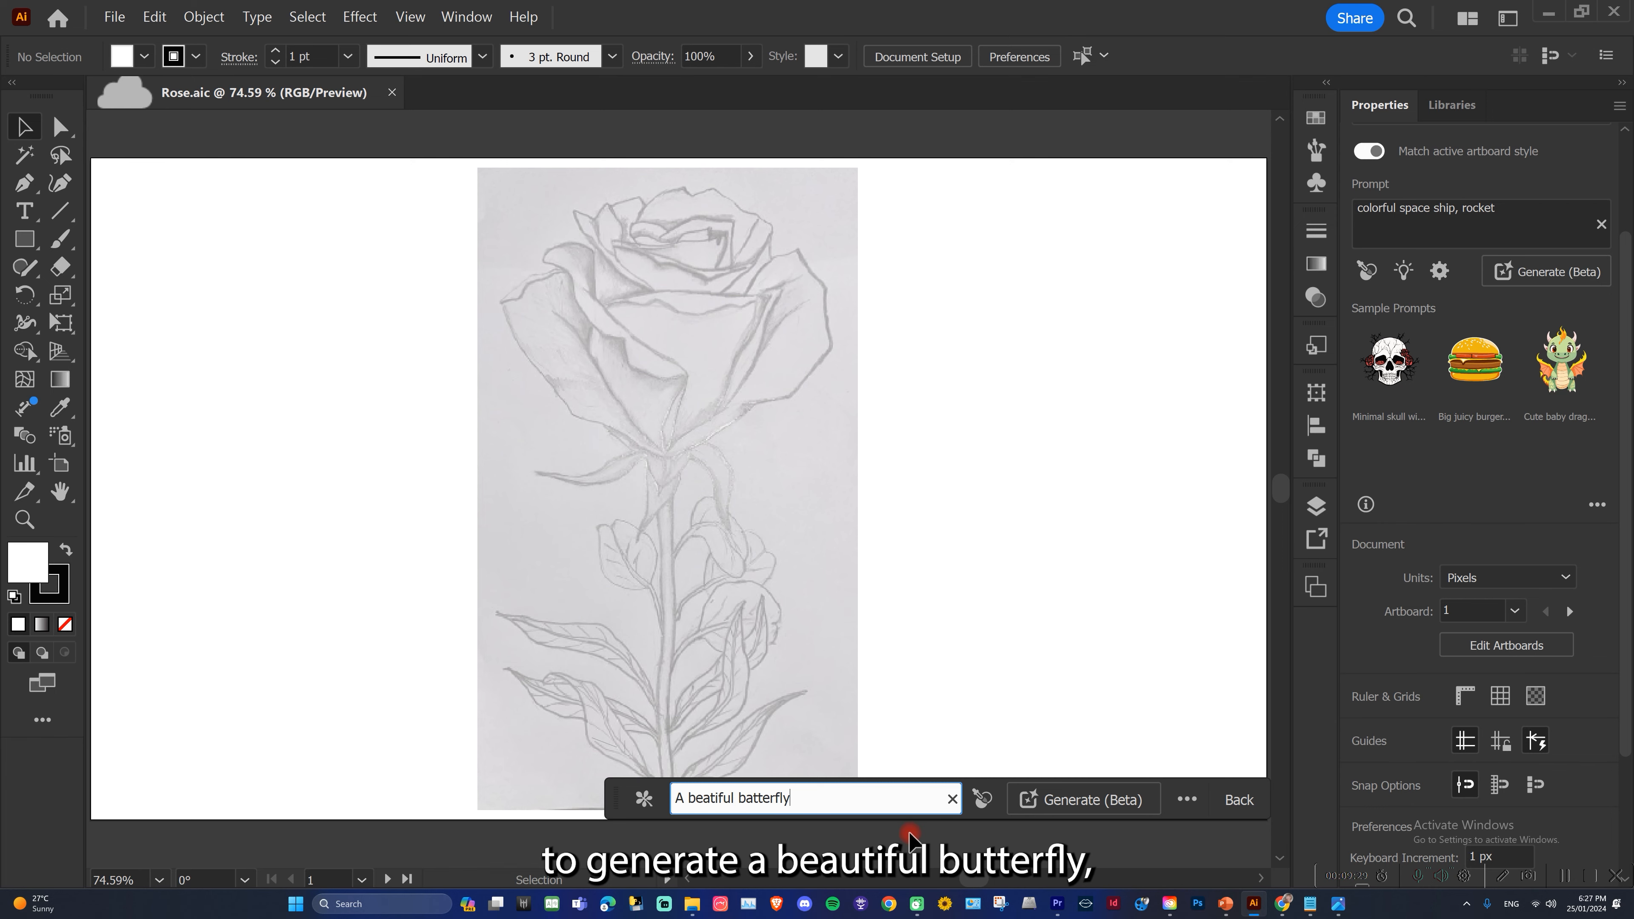
scroll(909, 833, "down", 1)
key("Return")
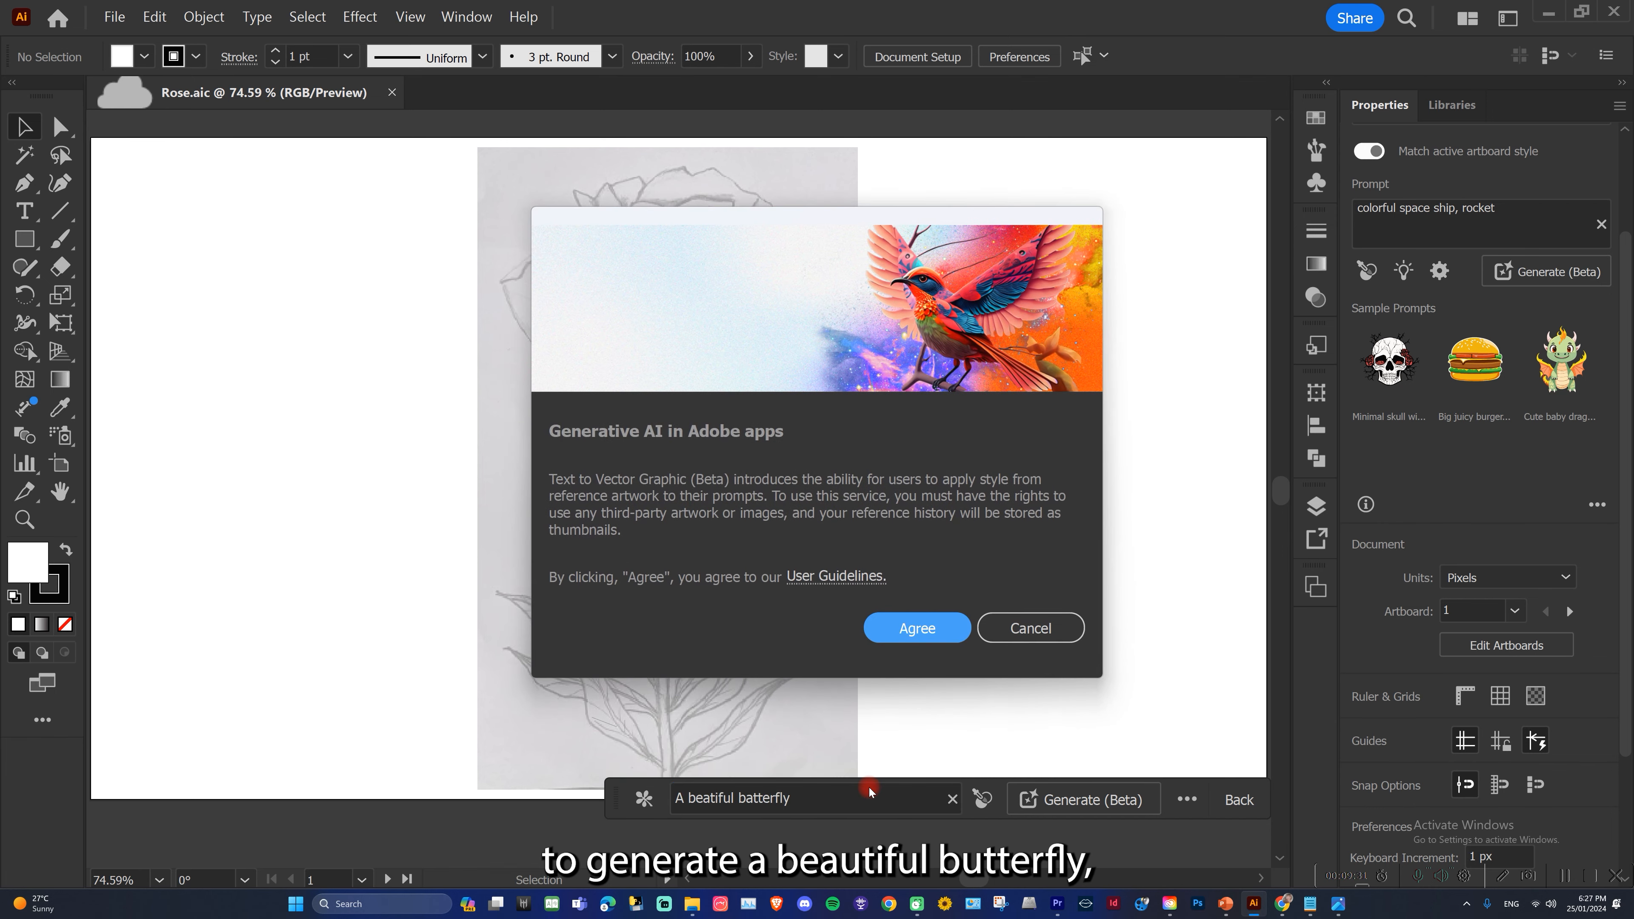
left_click(921, 633)
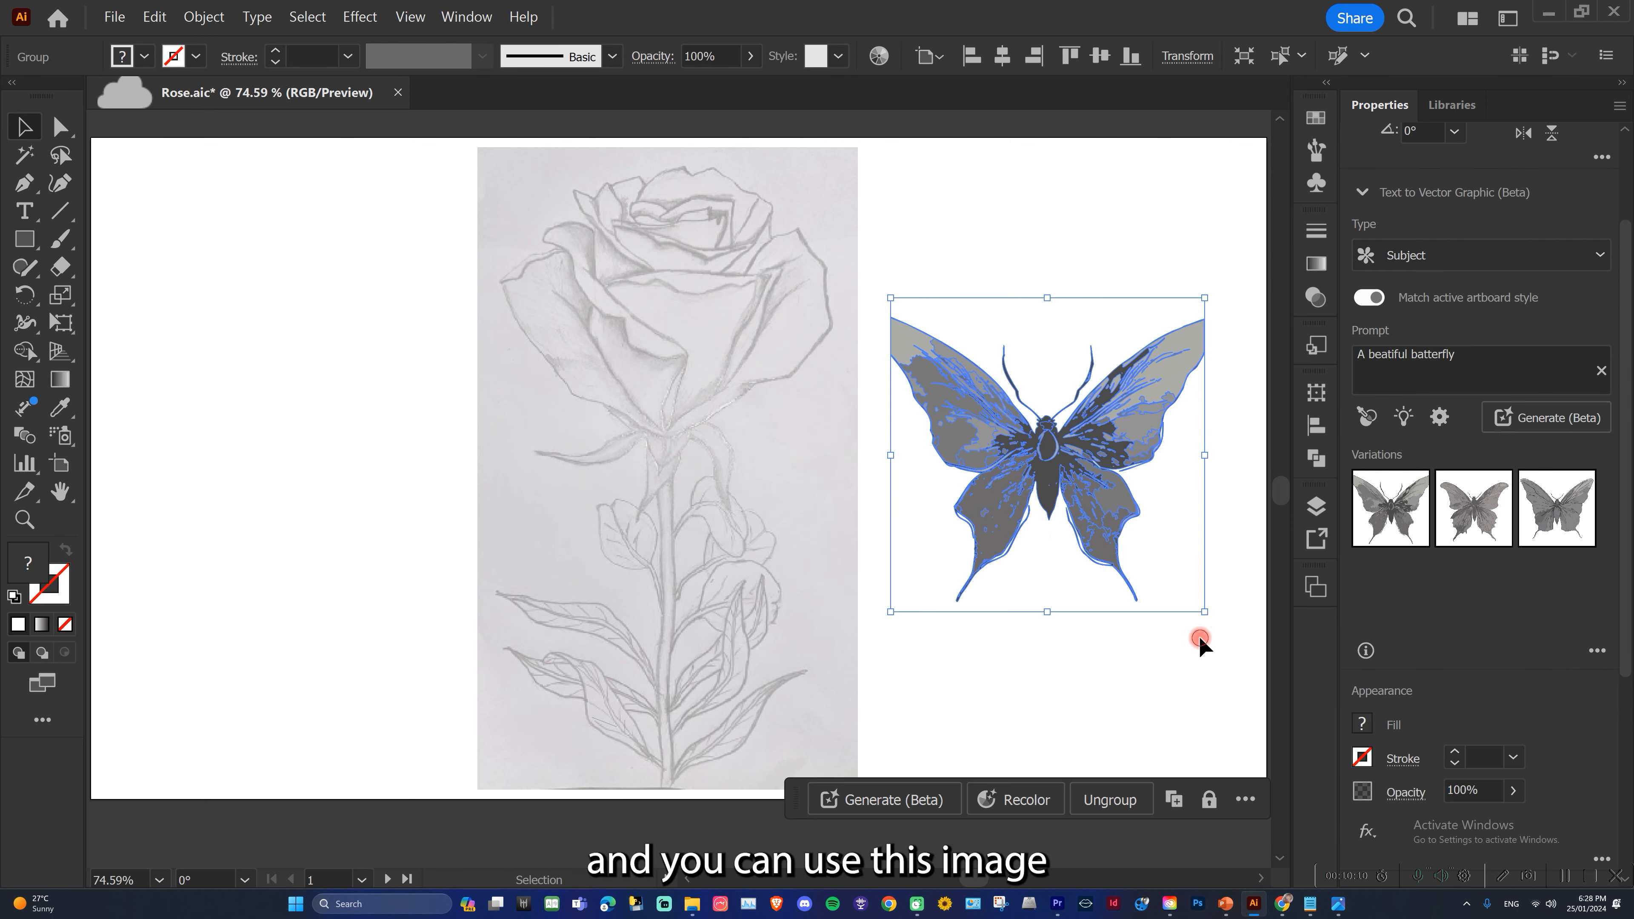
left_click(1200, 643)
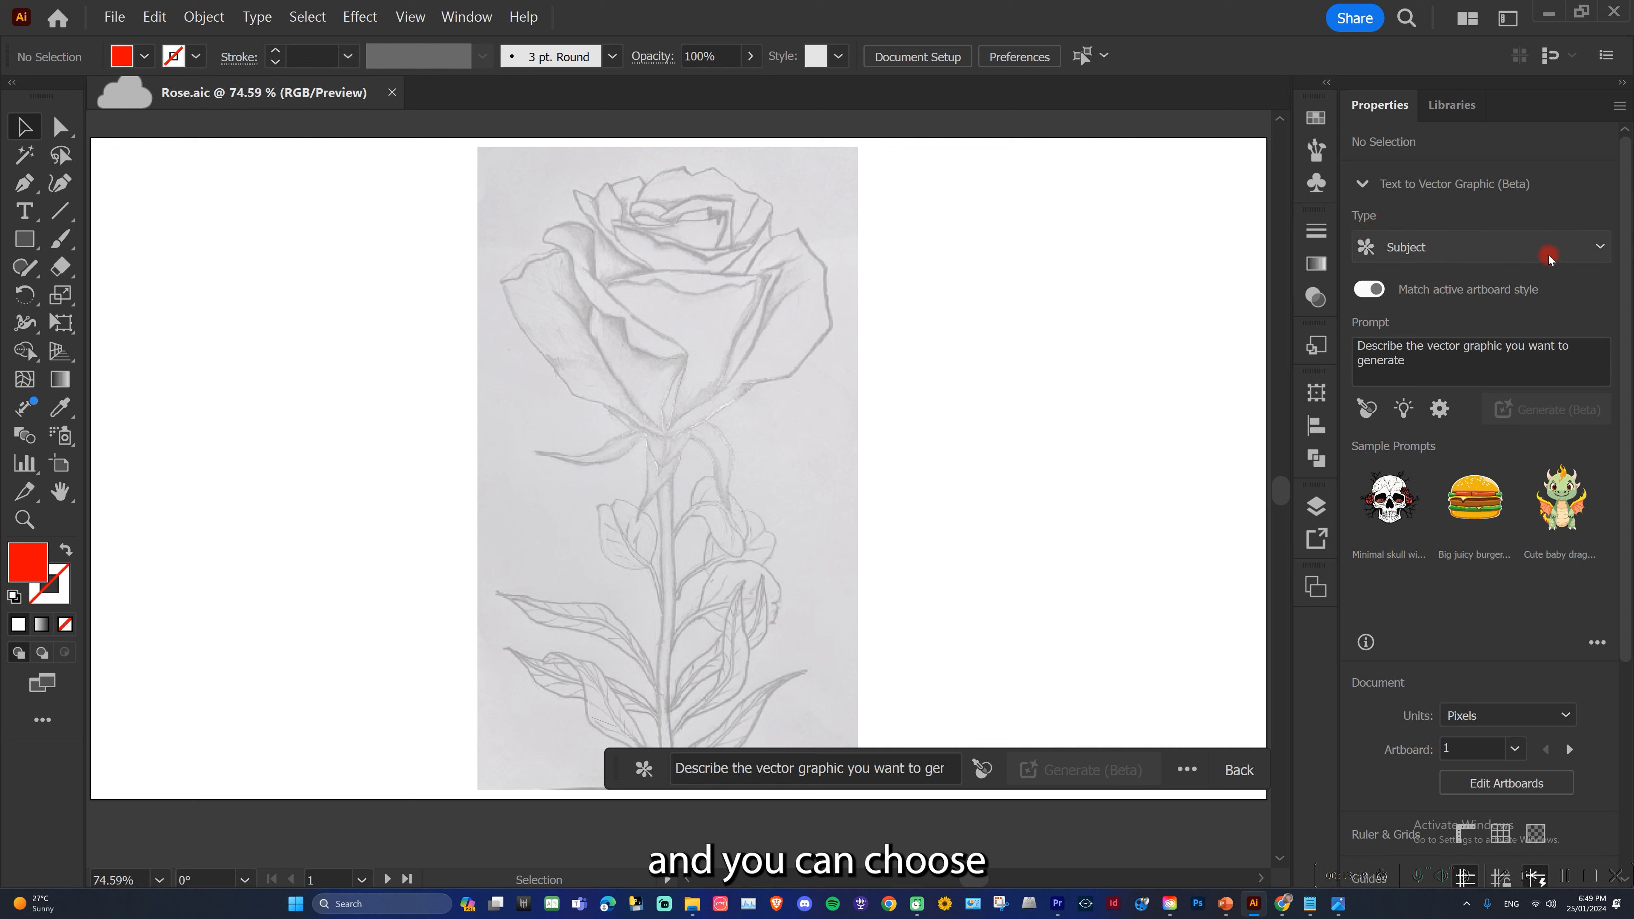
Generate a vector graphic with the Subject type from the prompt "cat sleeping on the sofa", keeping the artboard style match on.
left_click(1576, 250)
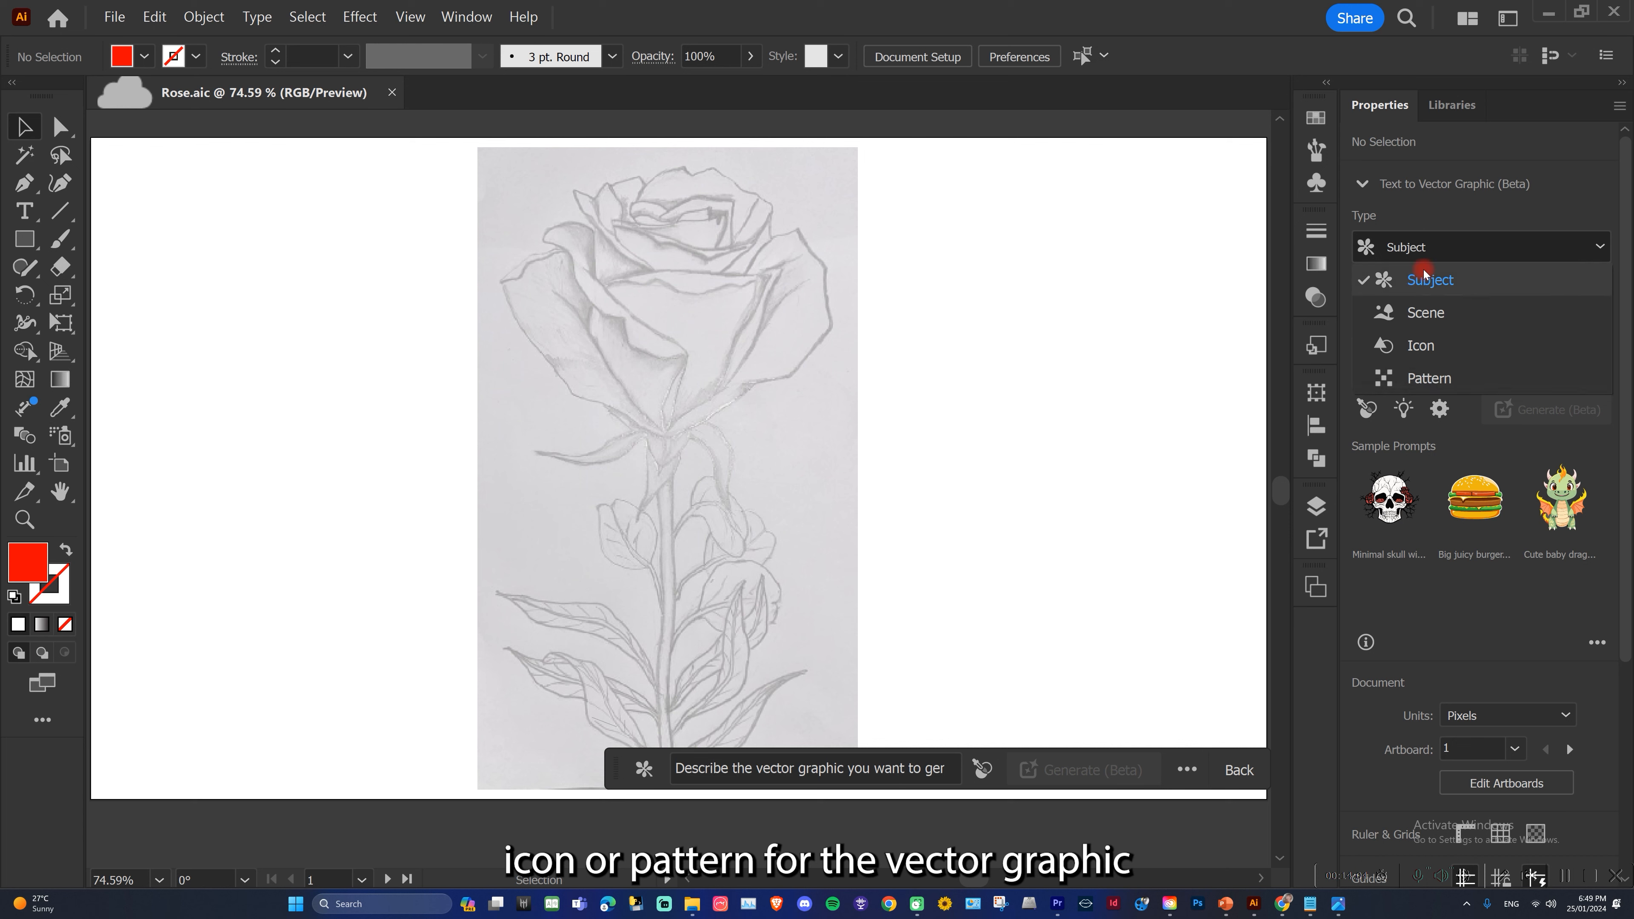
left_click(743, 773)
type("ca")
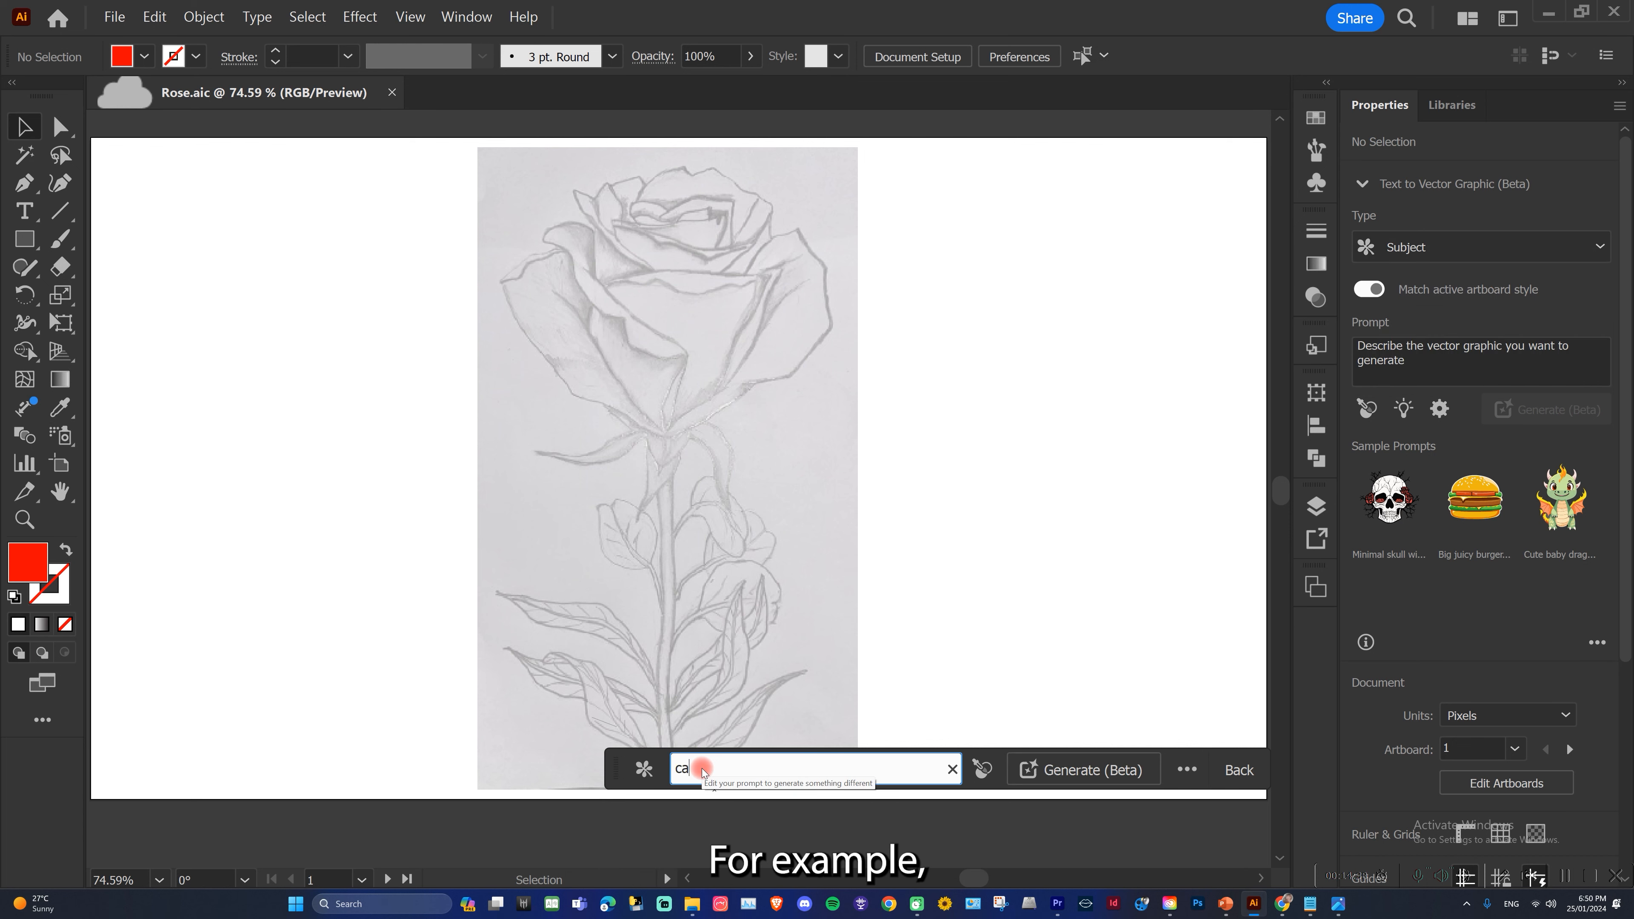
type("t slee")
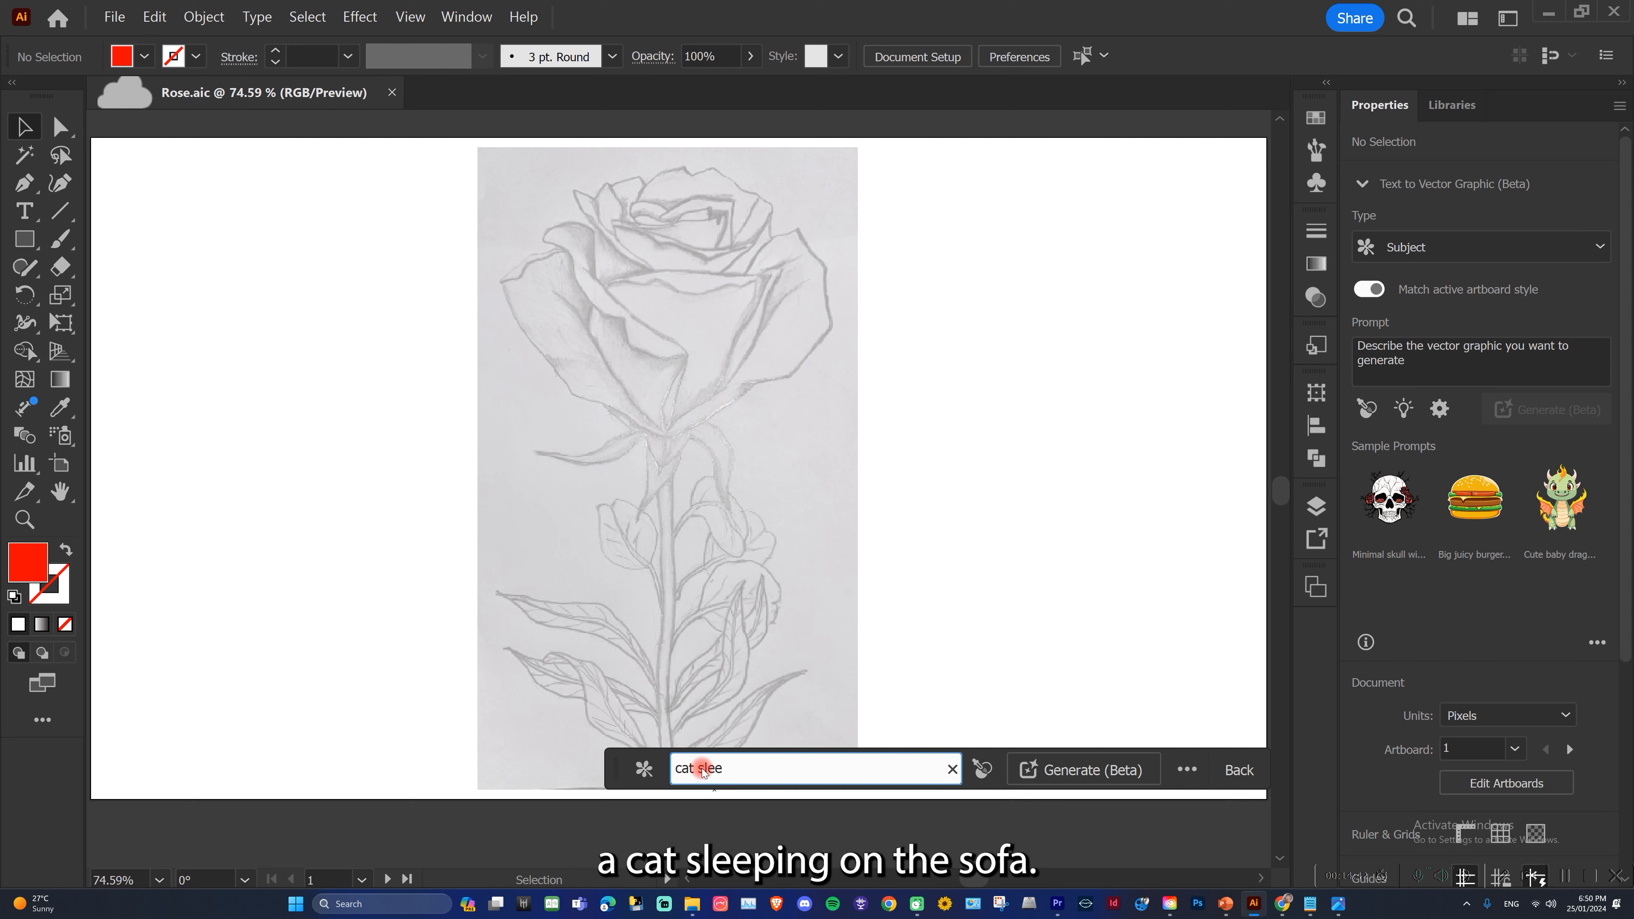
type("pi")
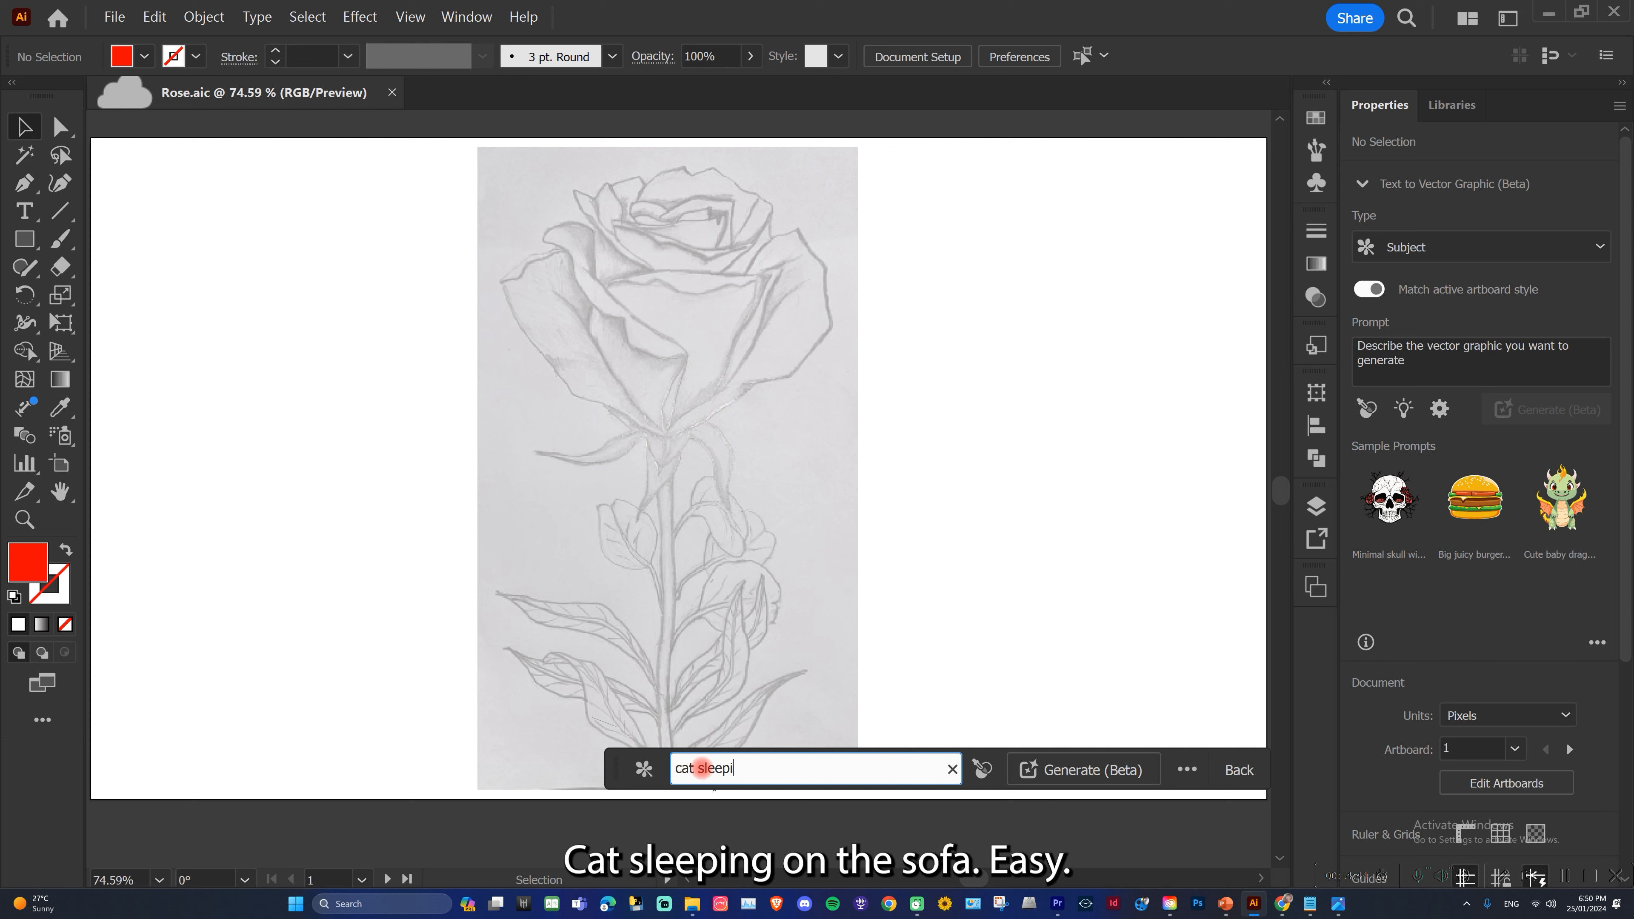
type("n")
type("g on the sofa")
key("Return")
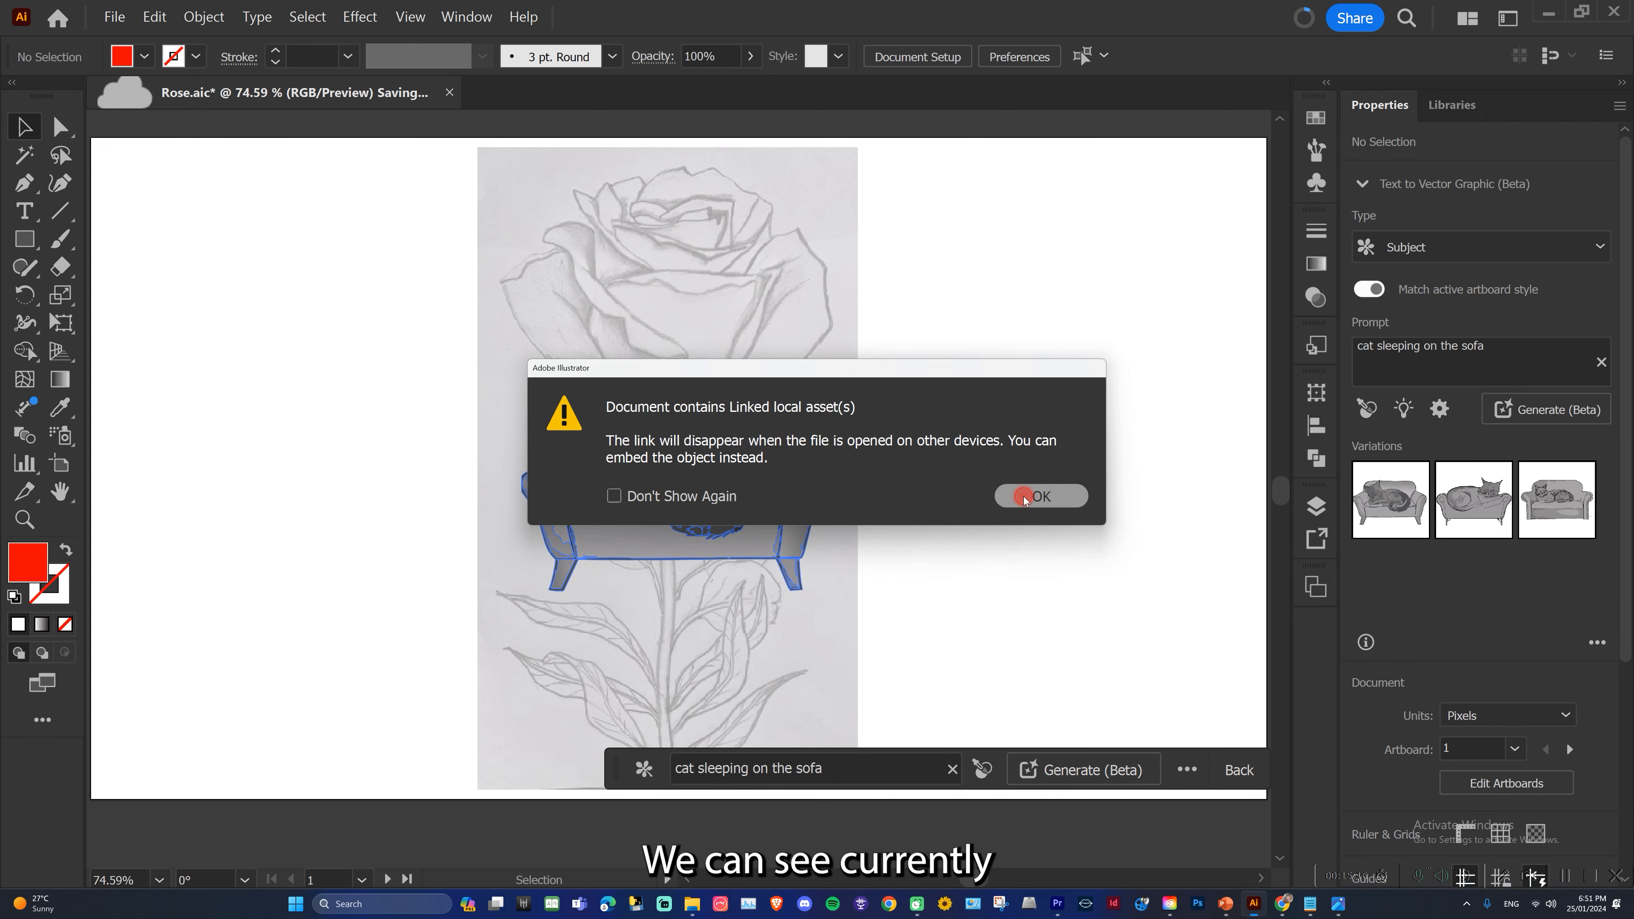
Dismiss the linked-assets warning, move the generated grey cat sofa to the blank area right of the rose and deselect it.
left_click(1040, 496)
left_click_drag(730, 463, 1097, 390)
left_click(1063, 549)
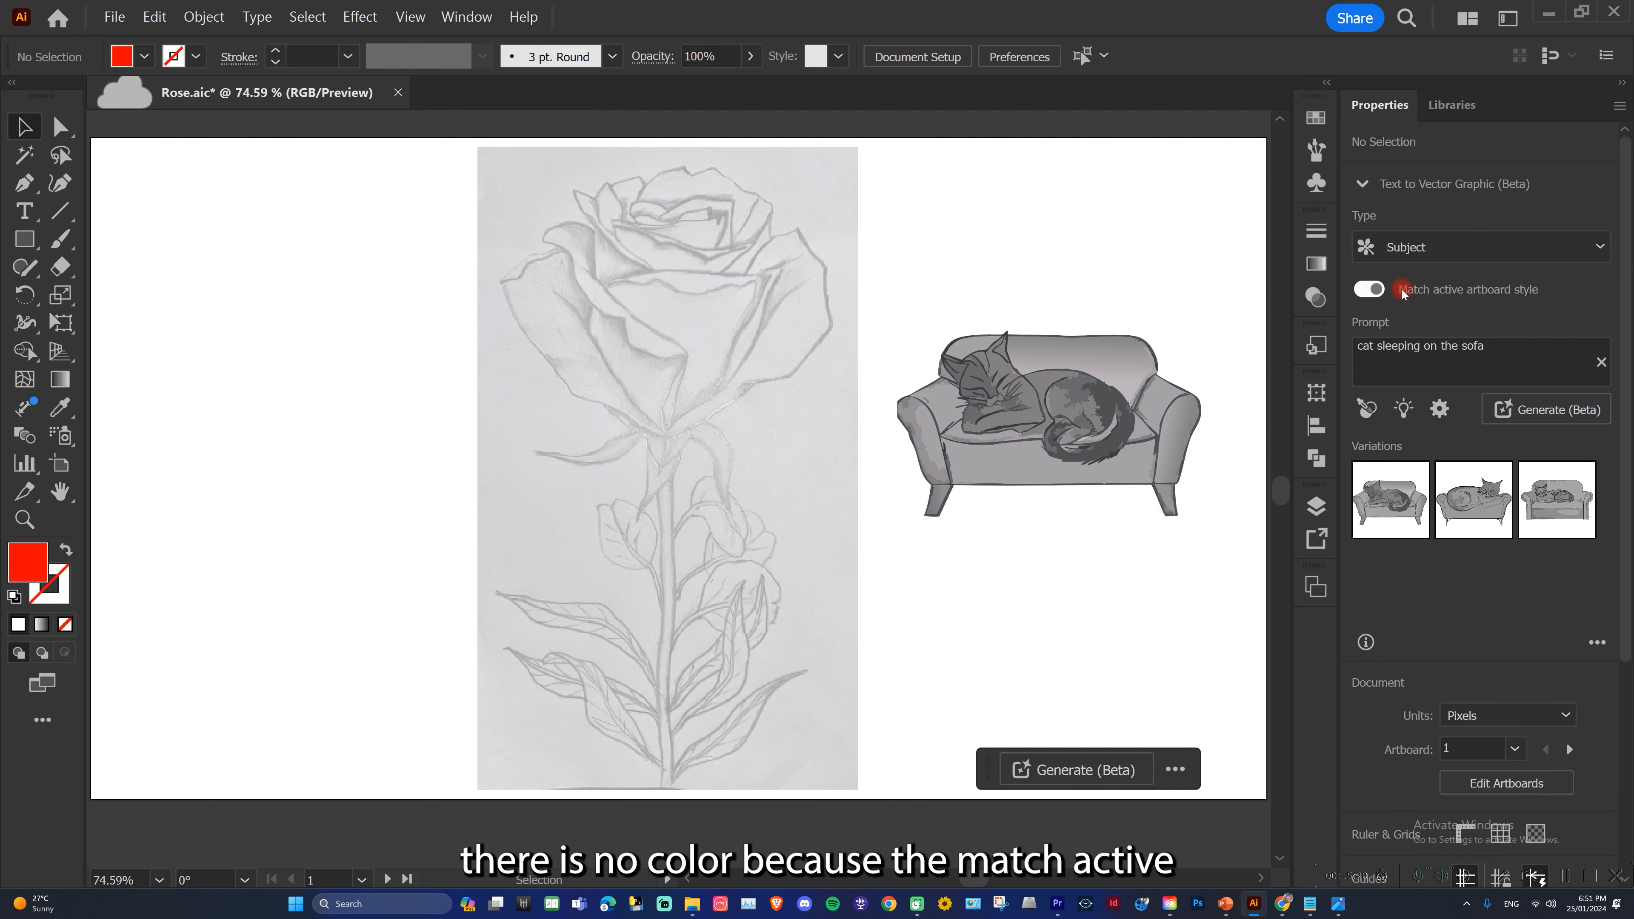
Turn off matching the active artboard style and generate an Icon-type graphic from the same prompt "cat sleeping on the sofa".
left_click(1368, 290)
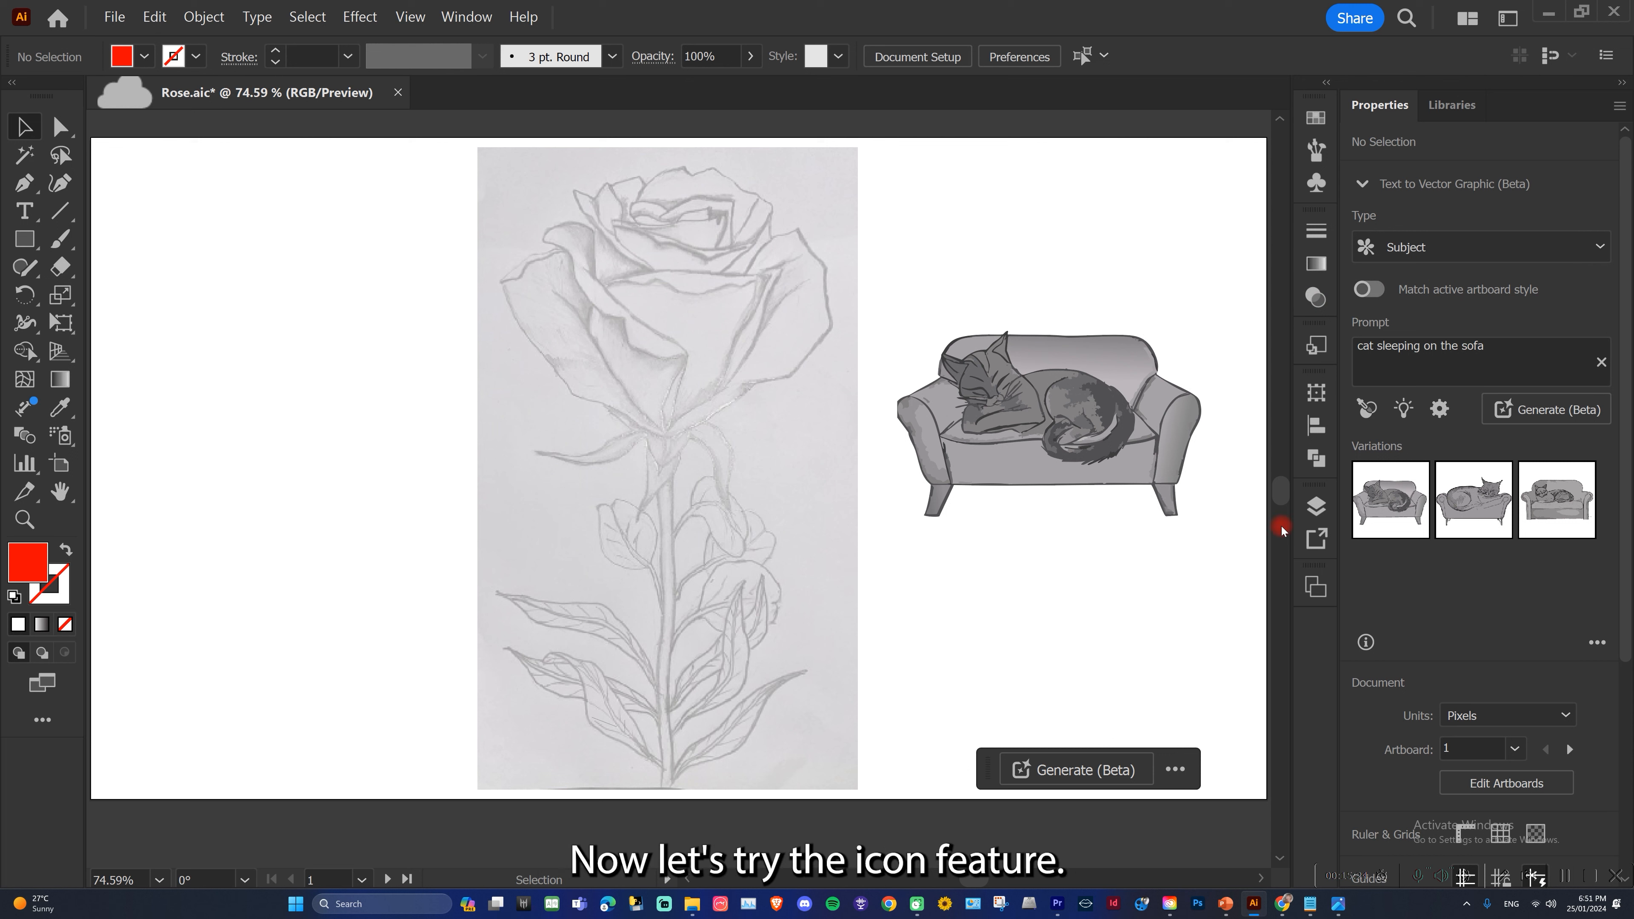
left_click(1477, 247)
left_click(1453, 347)
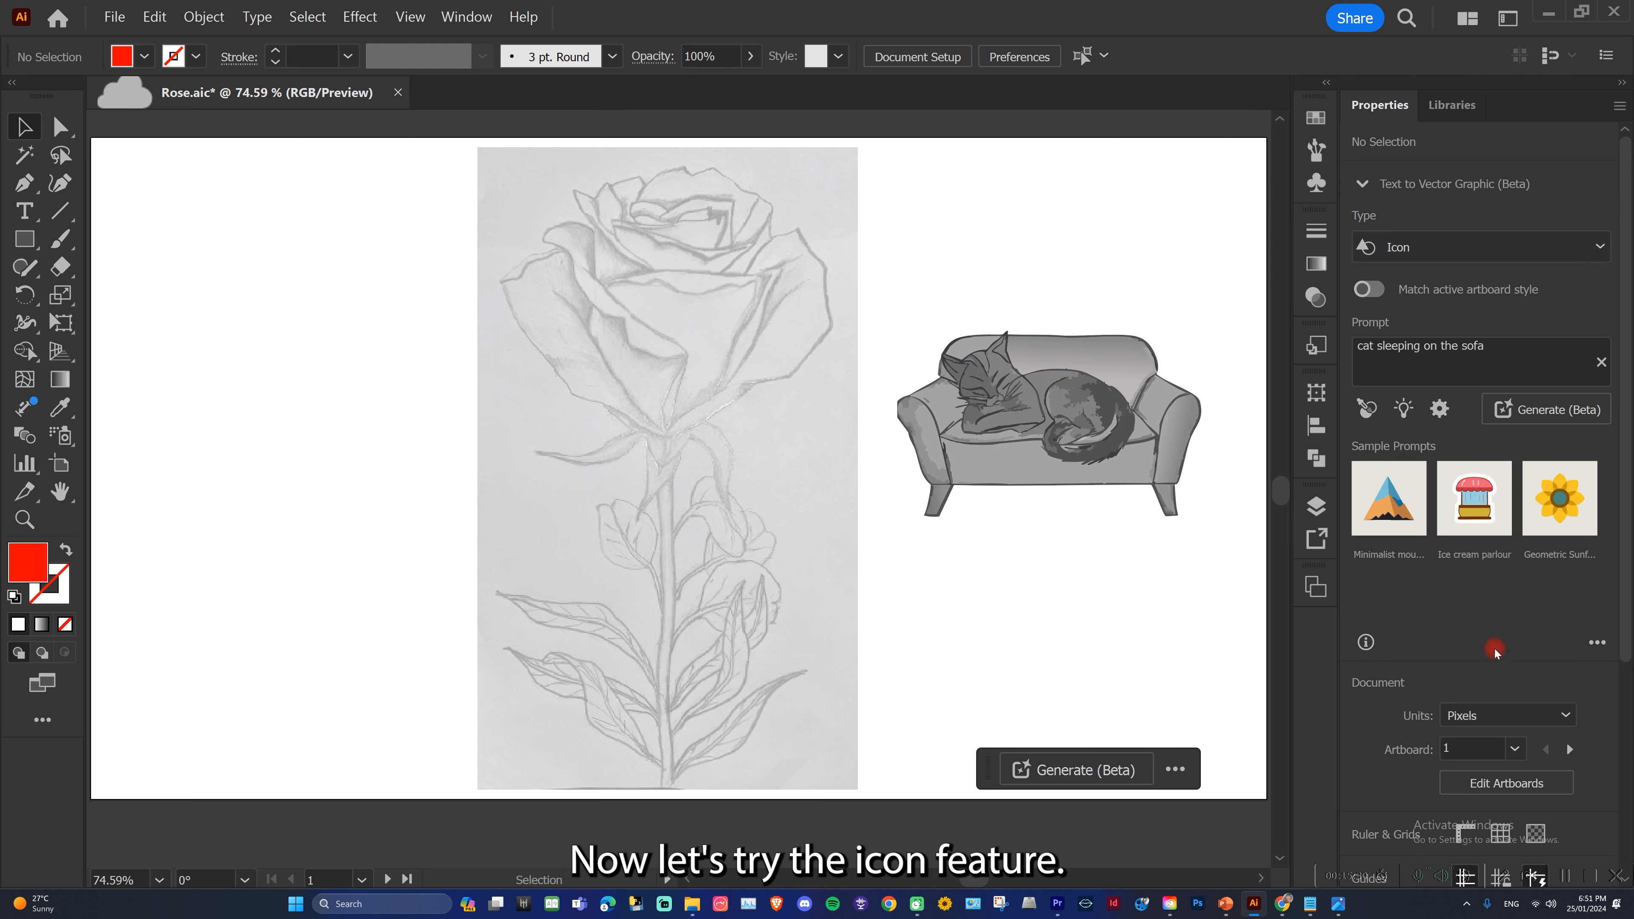
left_click(1509, 340)
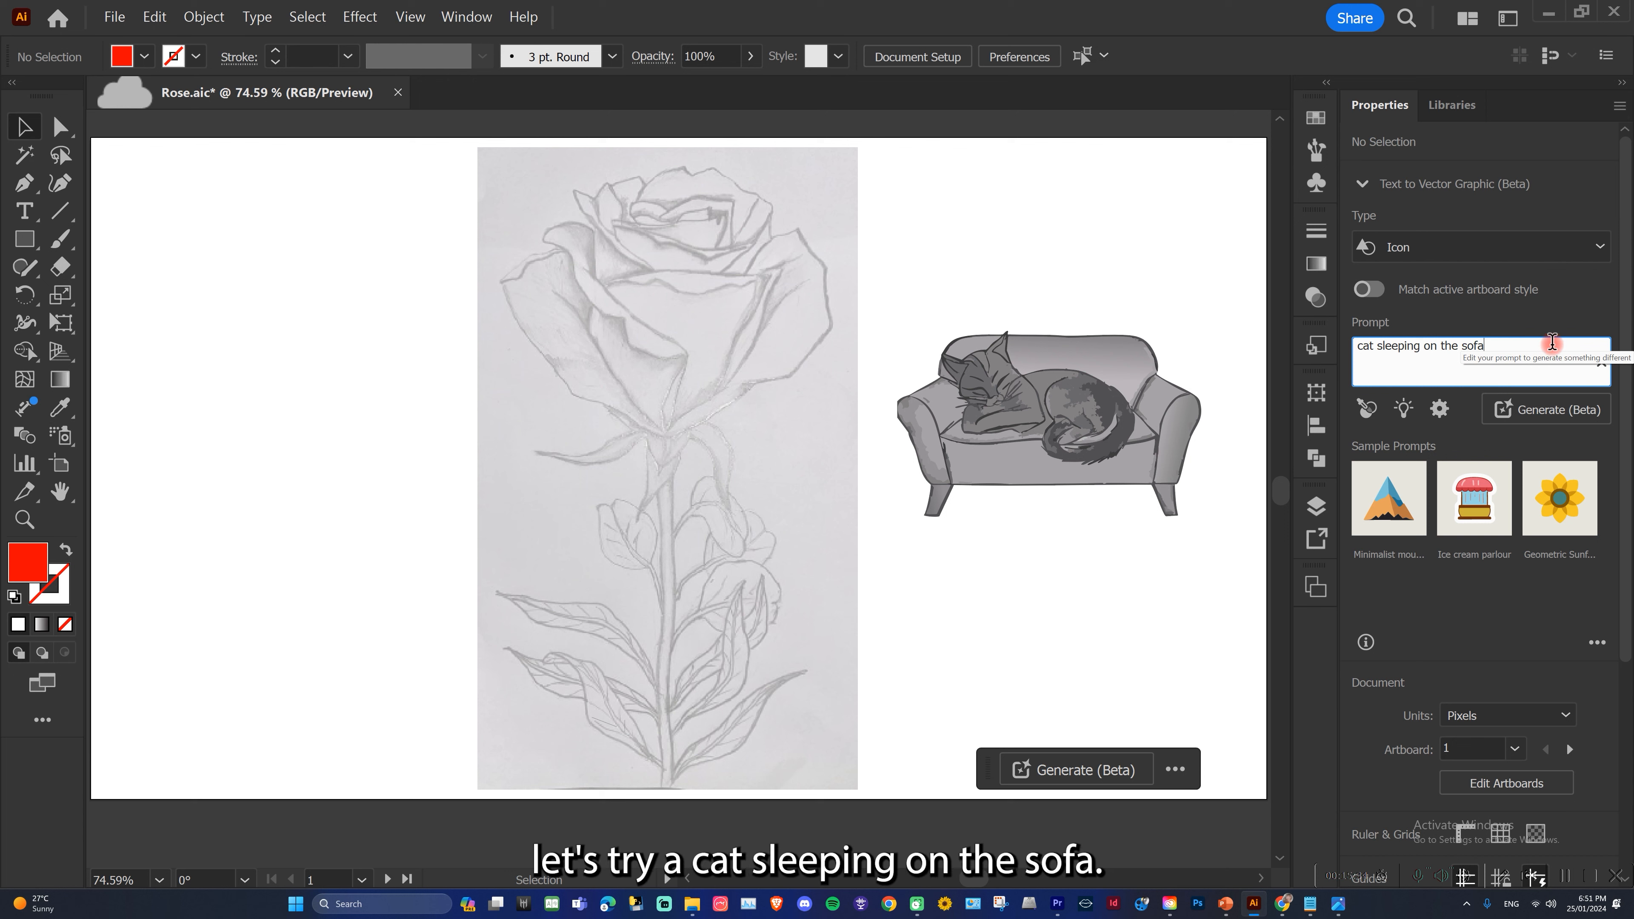
left_click(1539, 411)
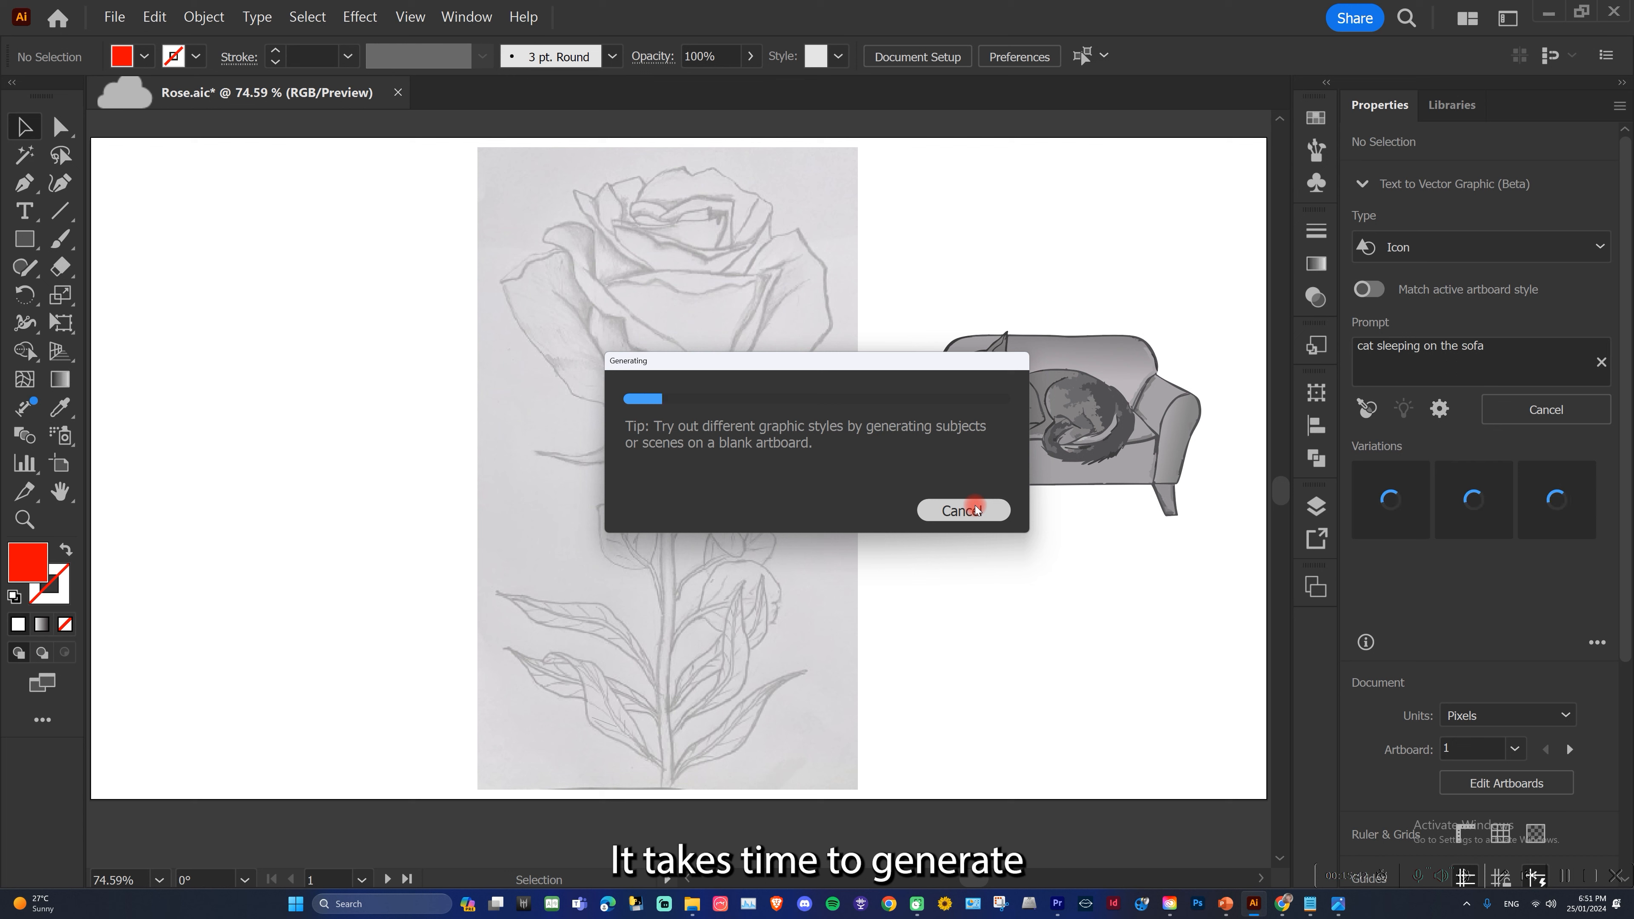
Move the generated cat icon to the blank area left of the rose drawing and keep it selected.
left_click_drag(740, 477, 329, 428)
left_click(393, 428)
left_click(1365, 489)
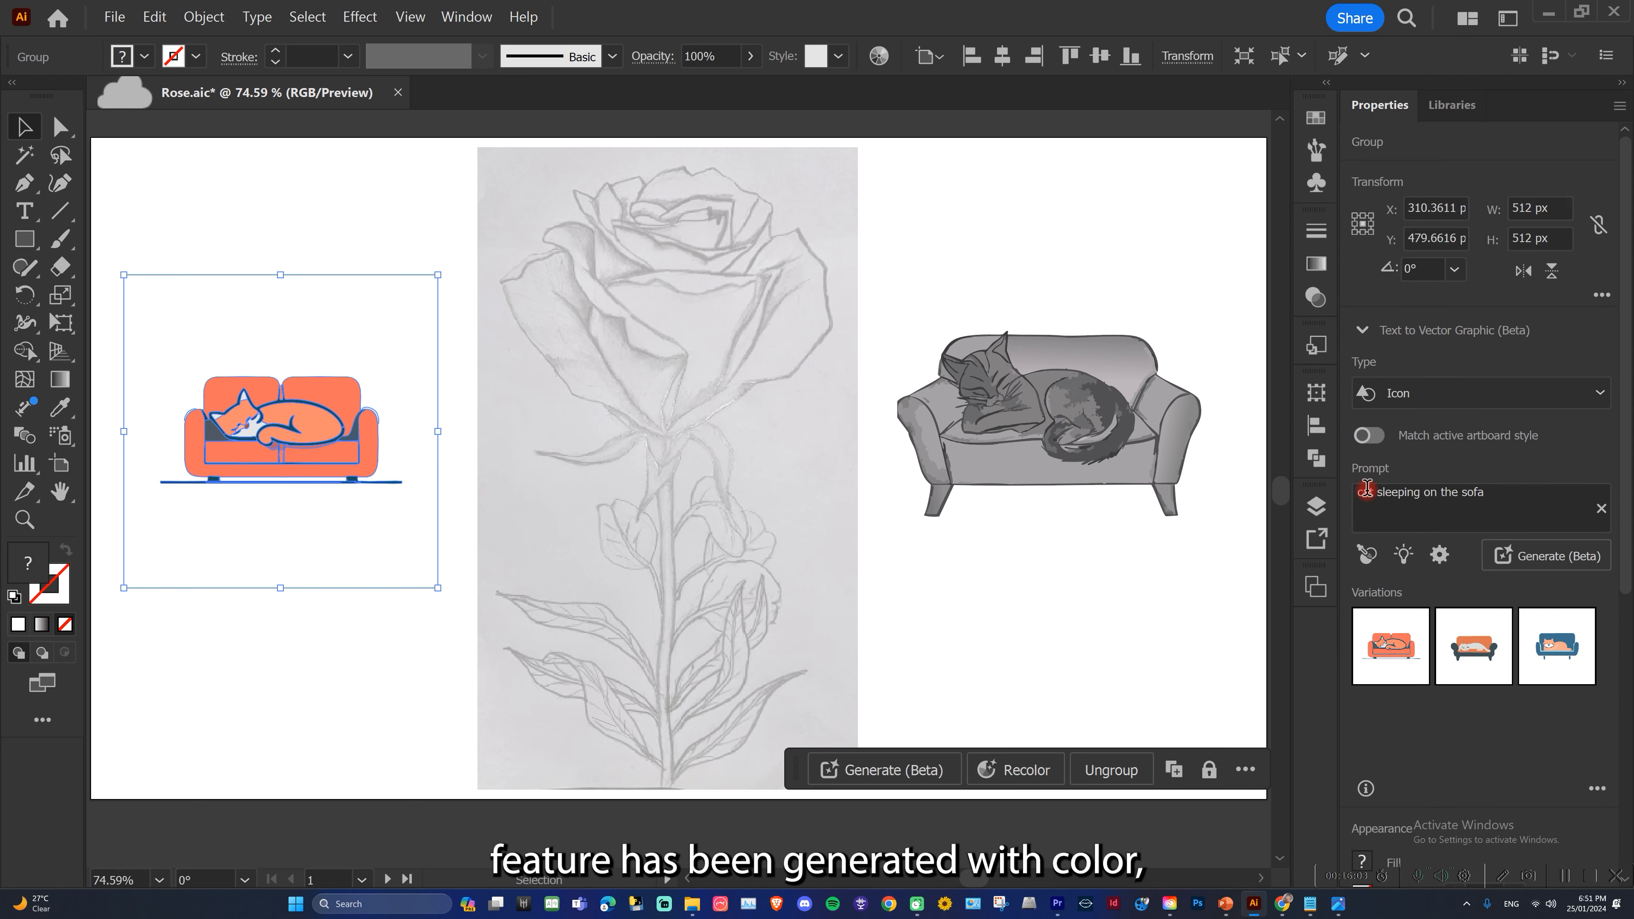
Switch the cat icon to the third variation with the blue sofa and reposition it left of the rose.
left_click(1560, 663)
left_click_drag(313, 437, 347, 331)
left_click(376, 555)
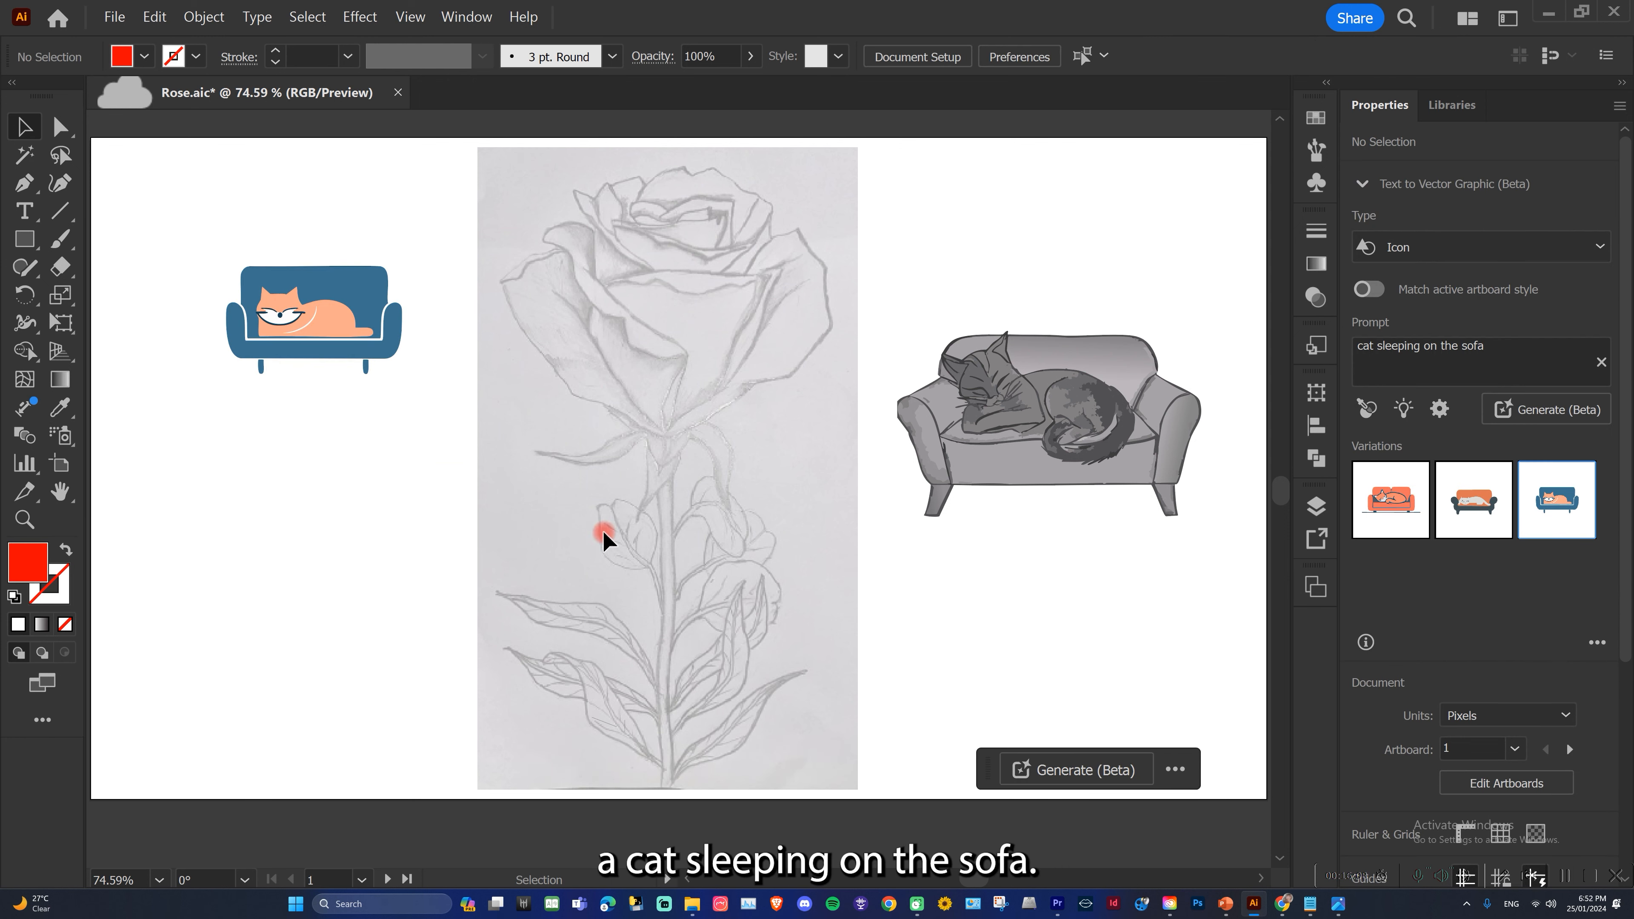
left_click_drag(350, 348, 312, 453)
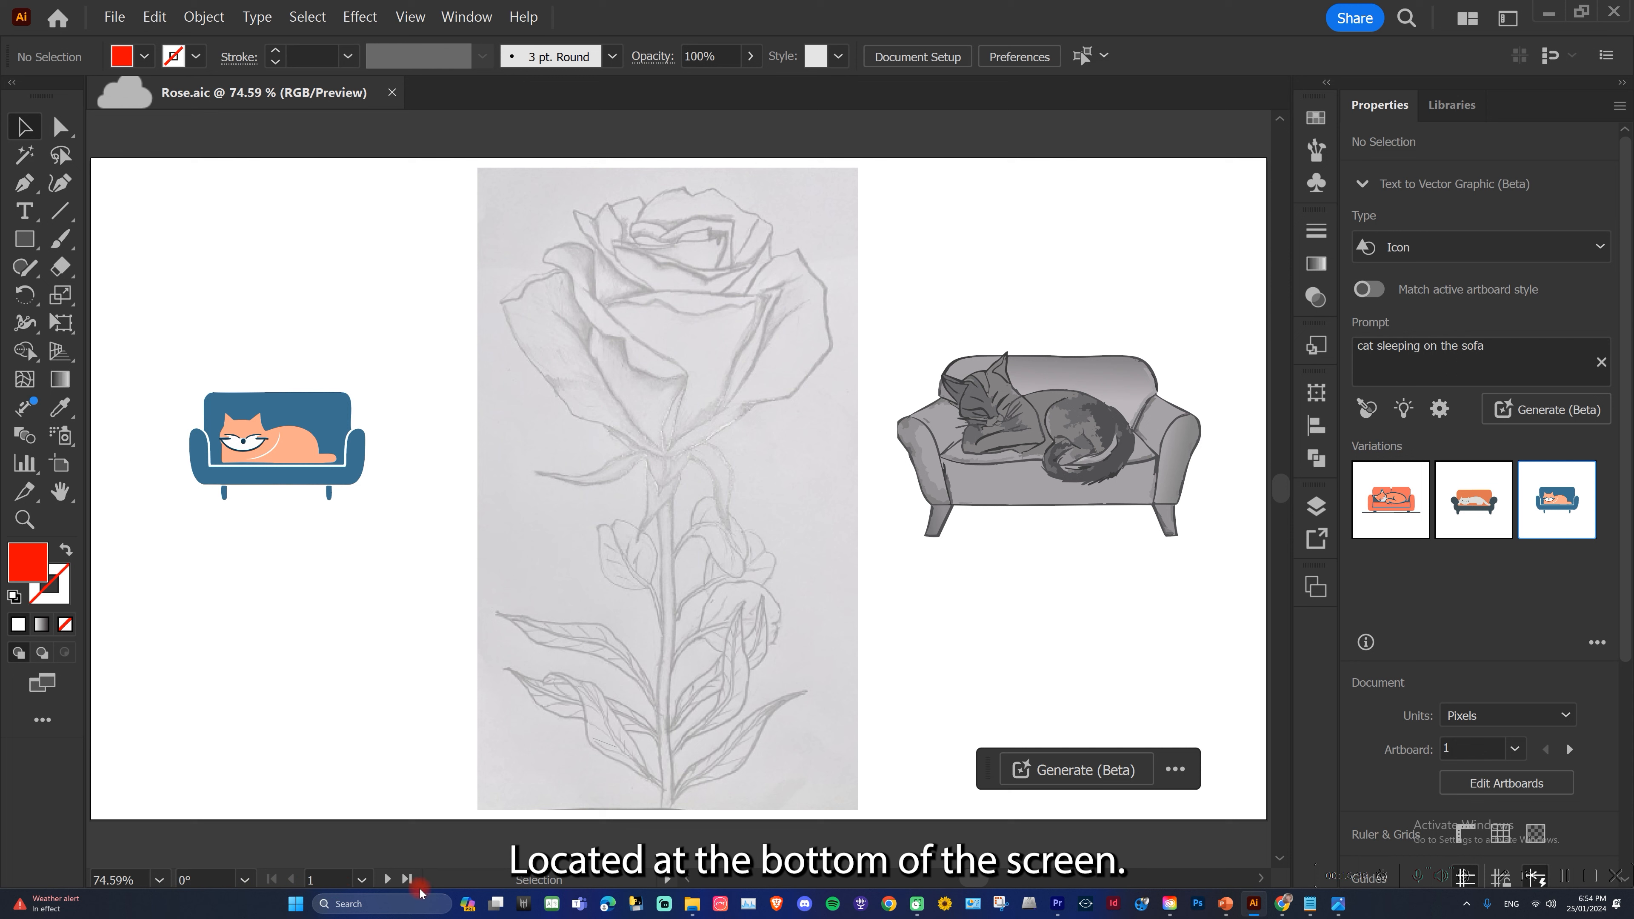
Set the document's zoom level to the 50% preset.
left_click(159, 880)
left_click(158, 881)
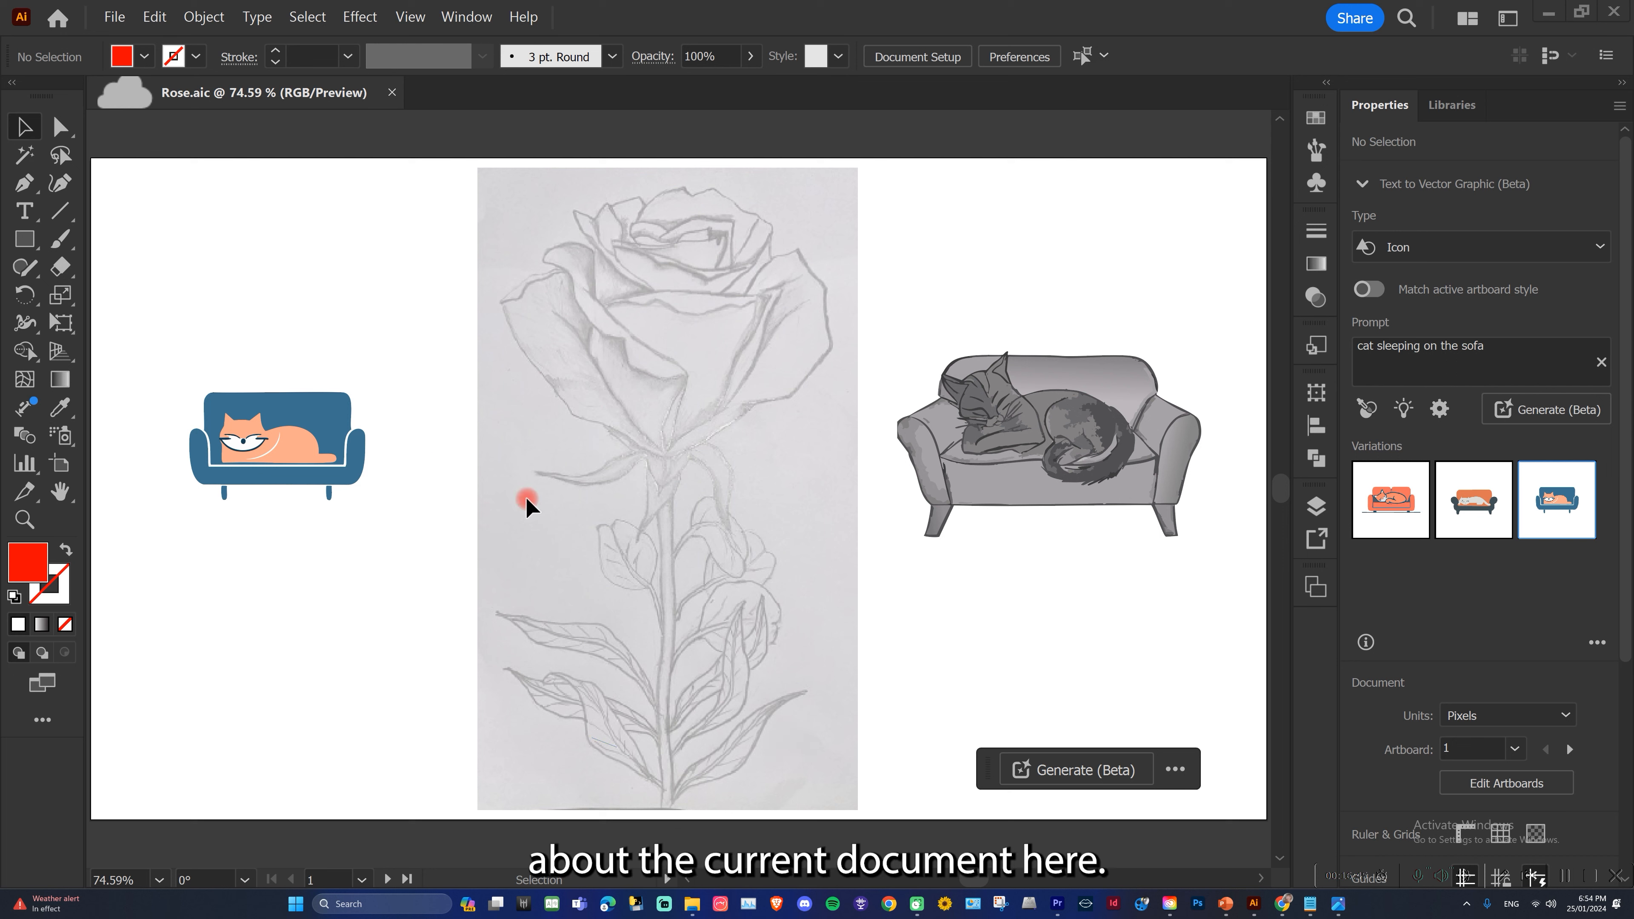
left_click(158, 880)
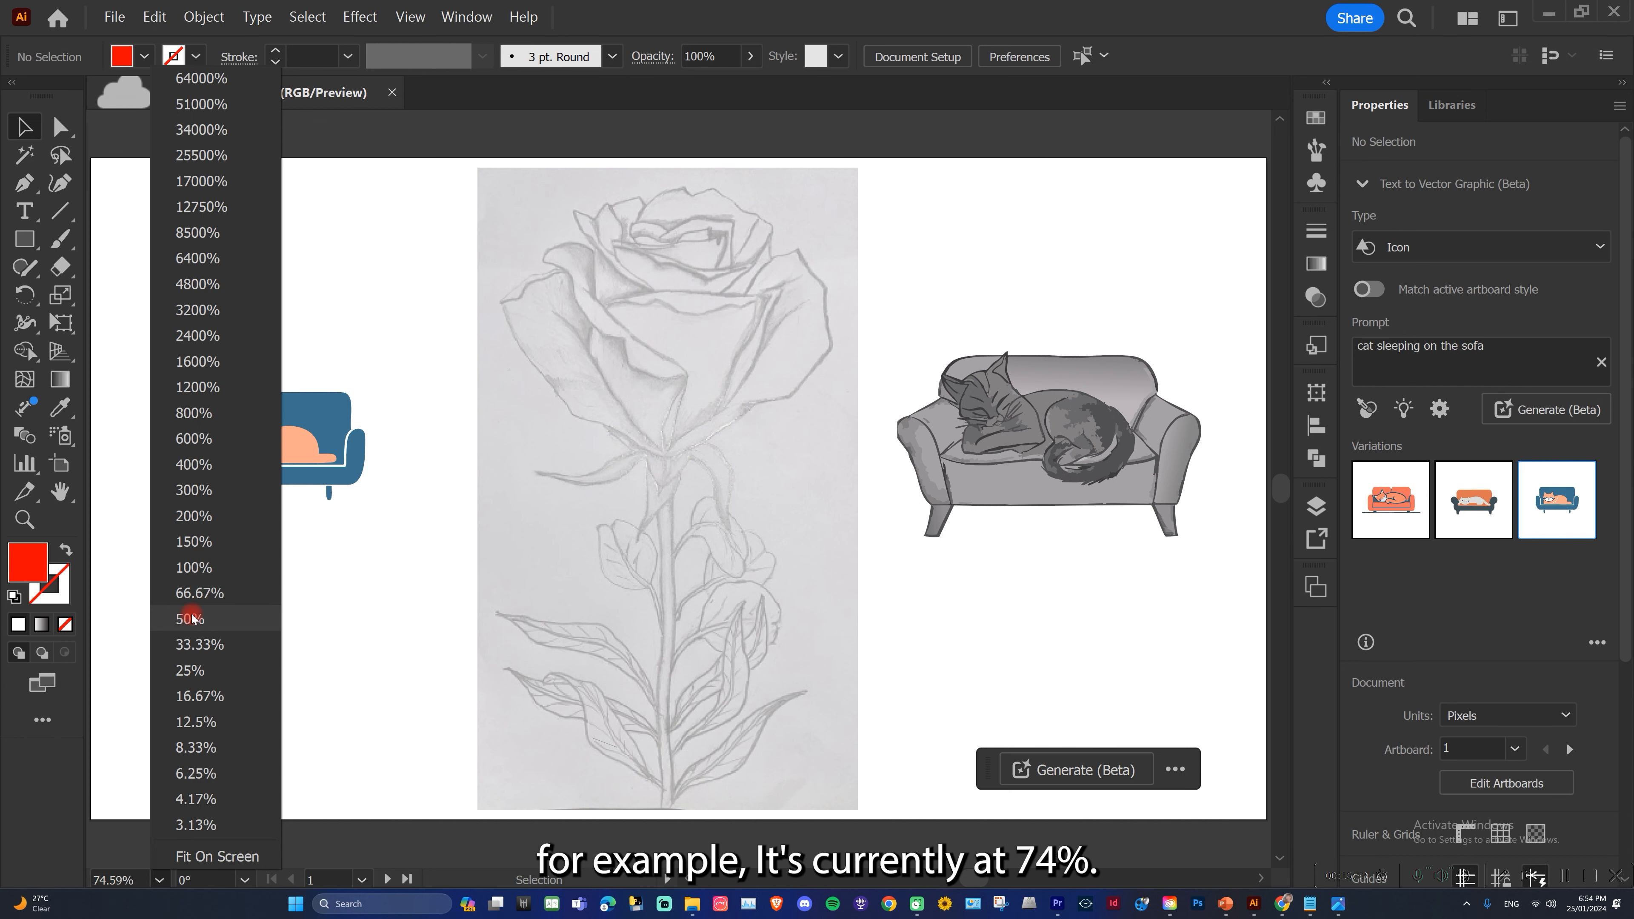
left_click(192, 568)
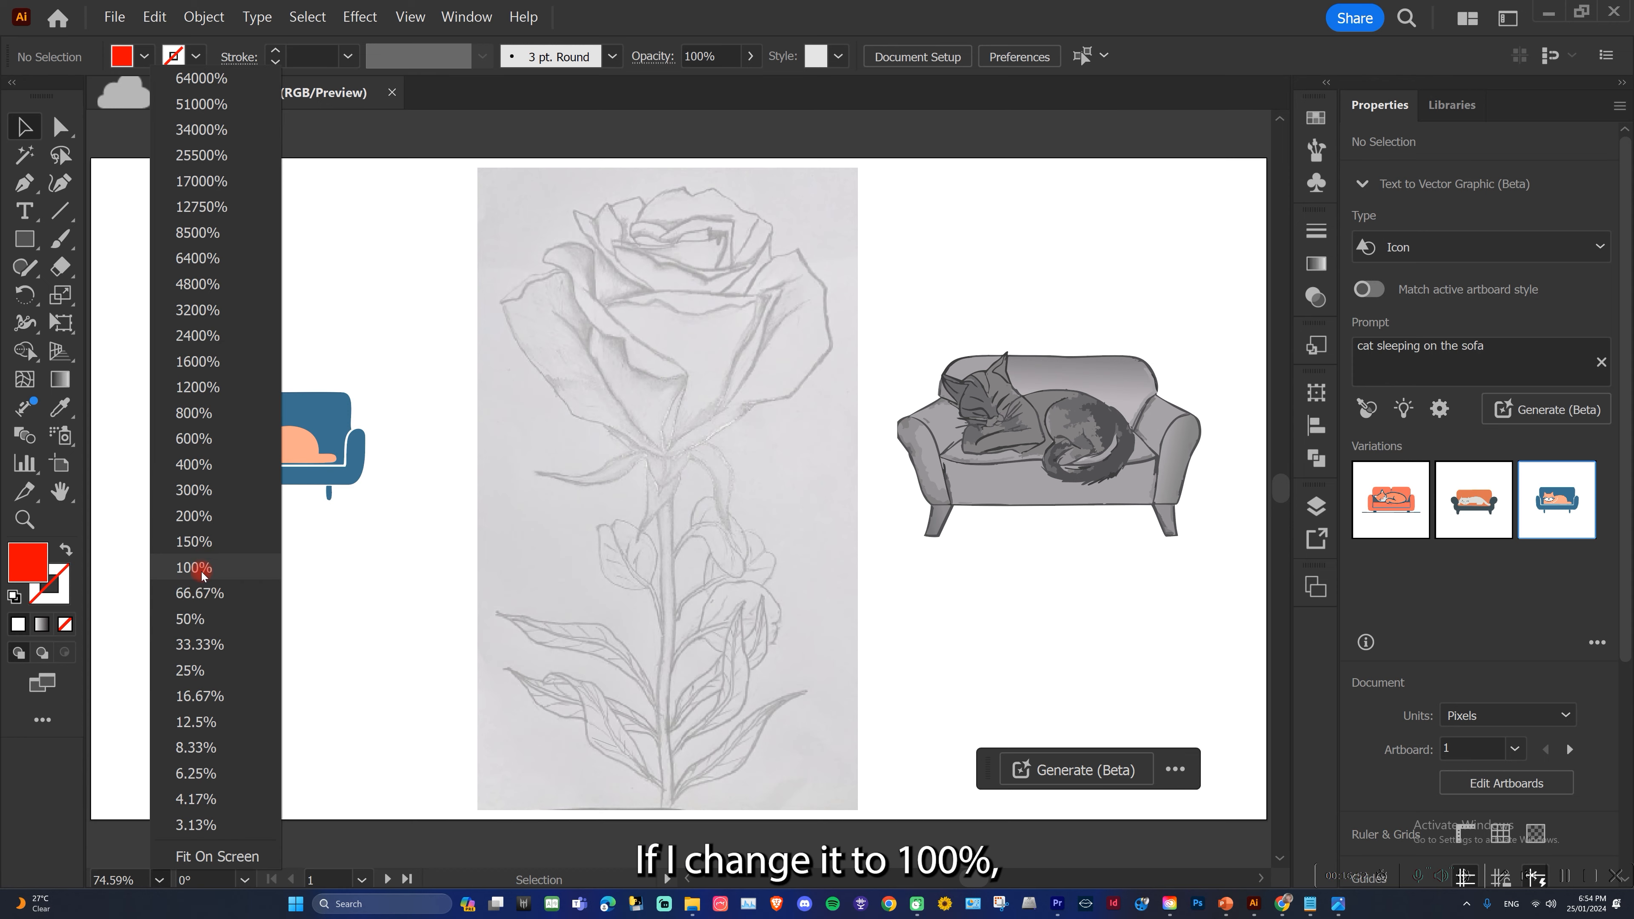
left_click(192, 567)
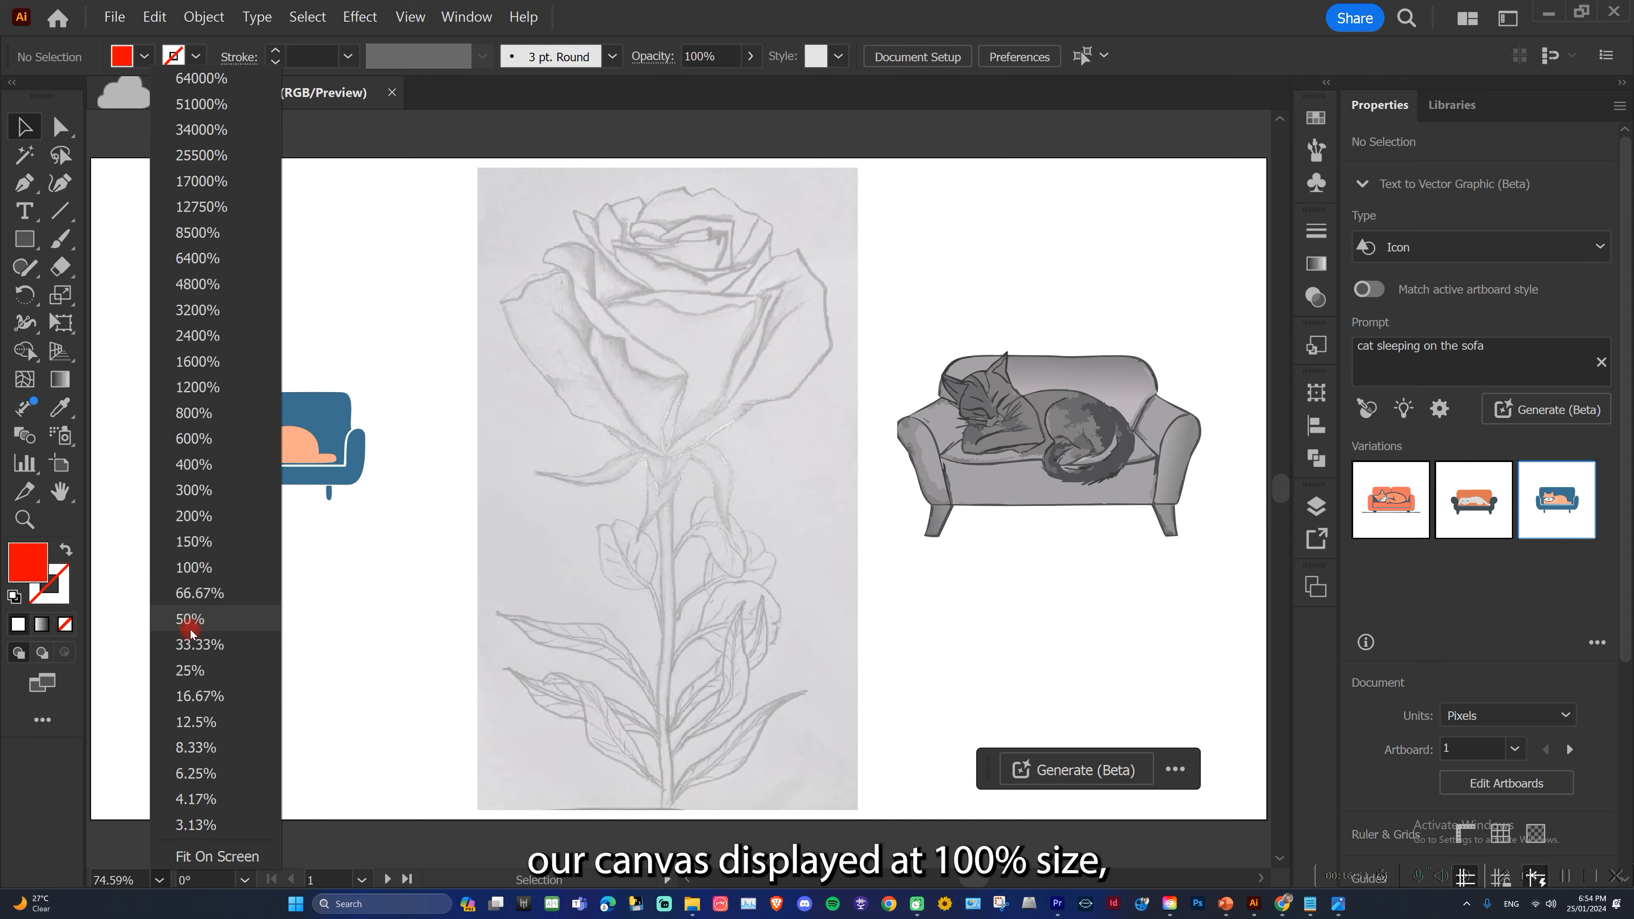
left_click(192, 568)
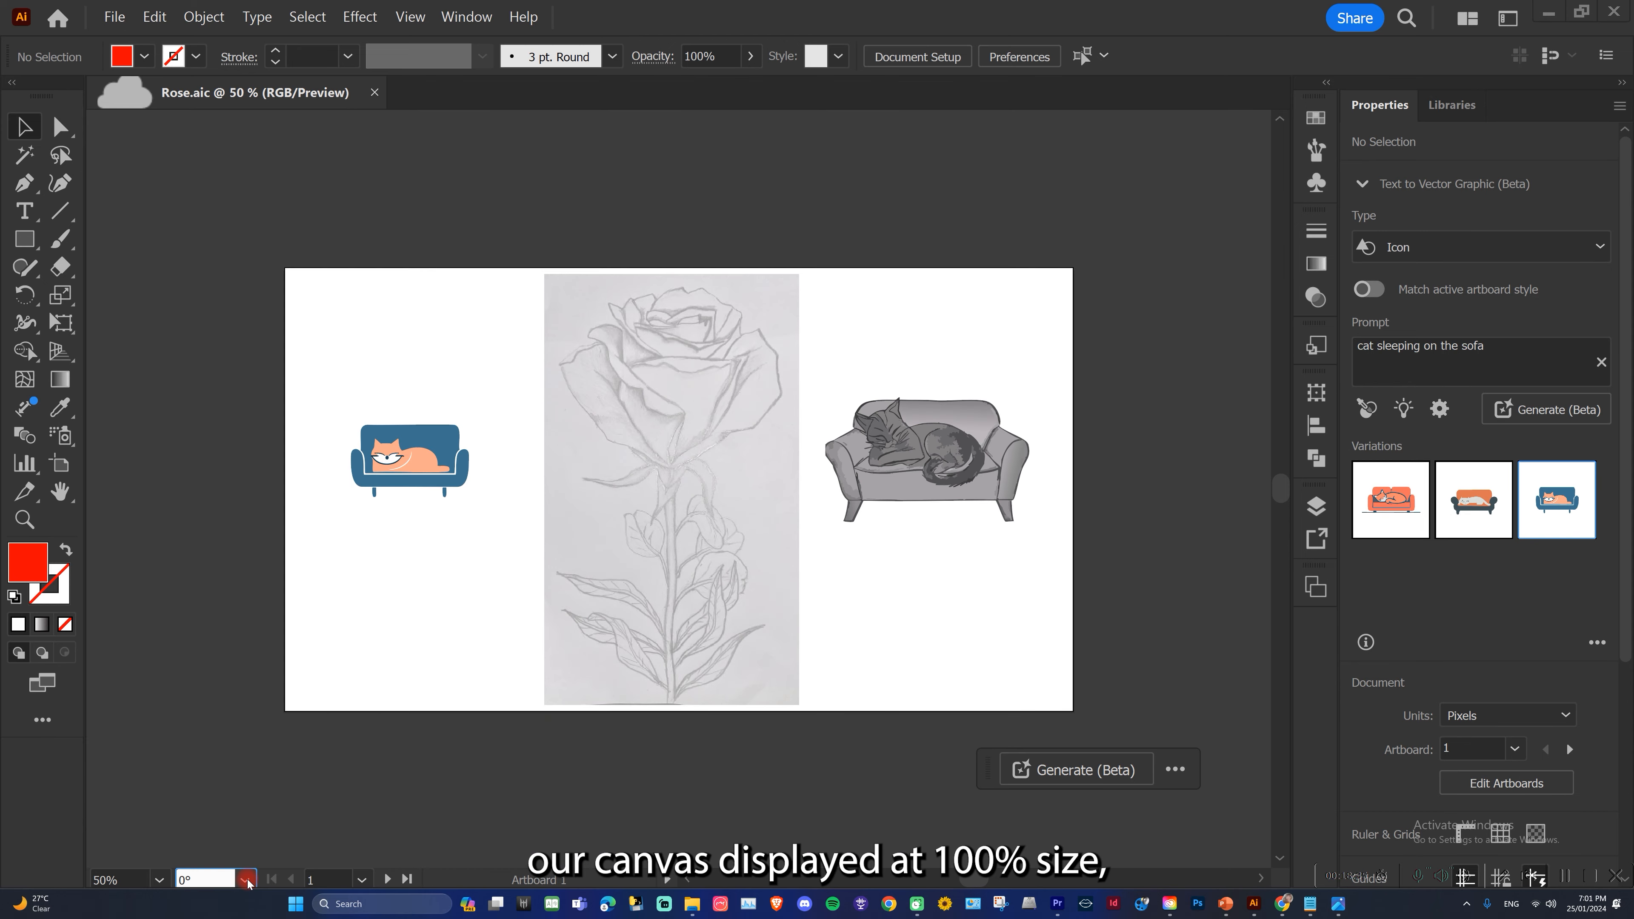
Rotate the canvas view to 15°, 30° and -30°, and return it to 0°.
left_click(244, 879)
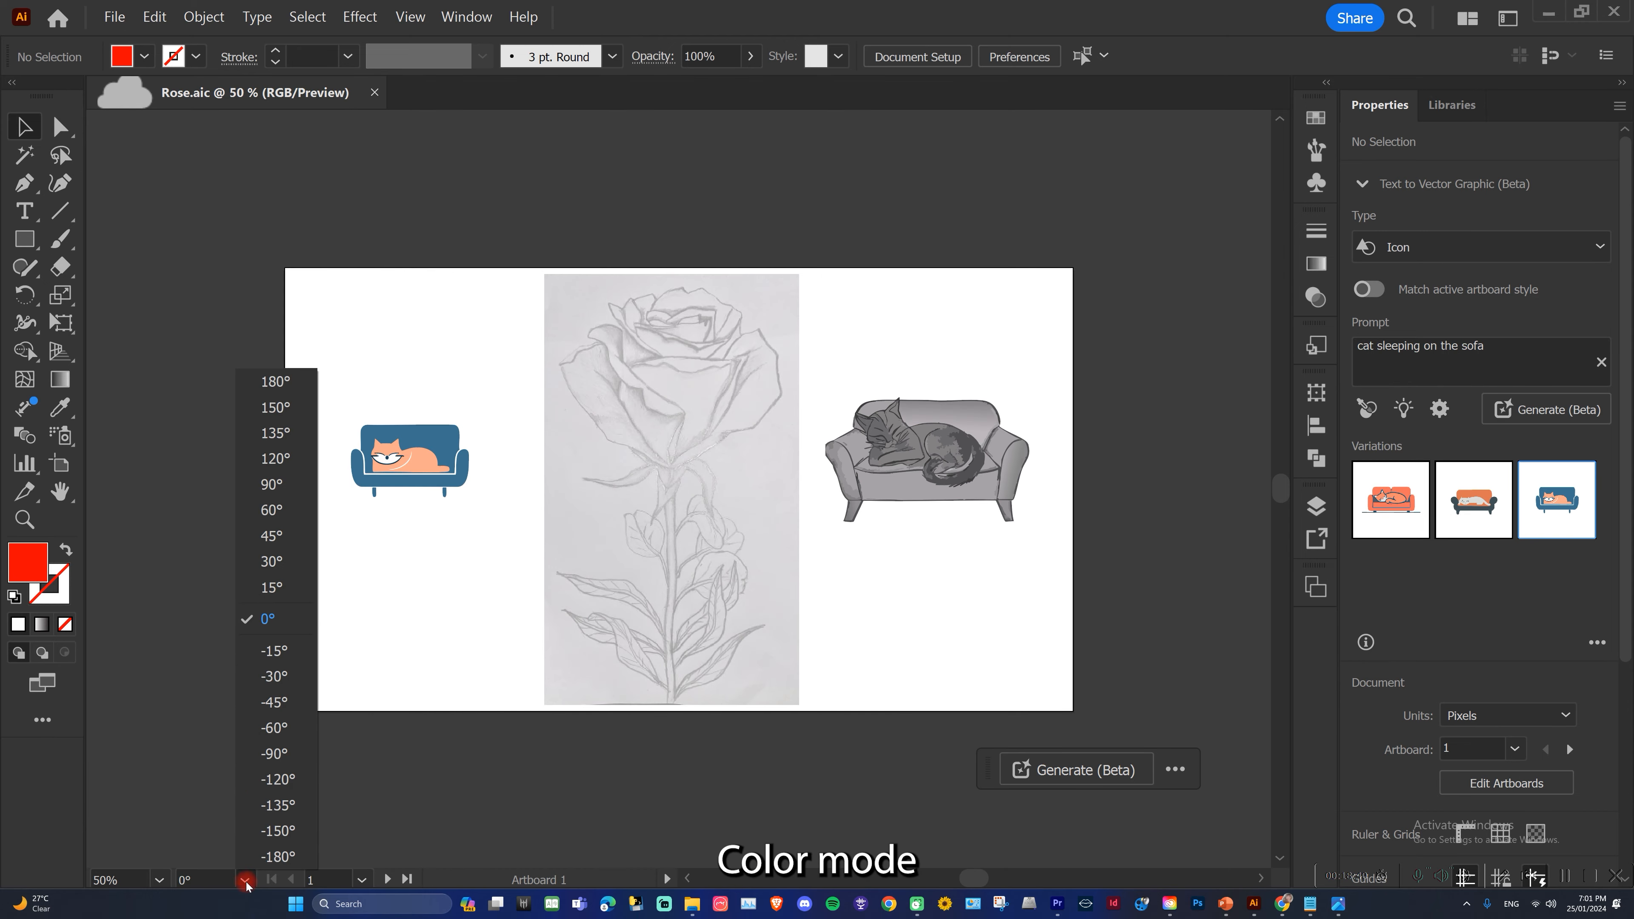
left_click(272, 586)
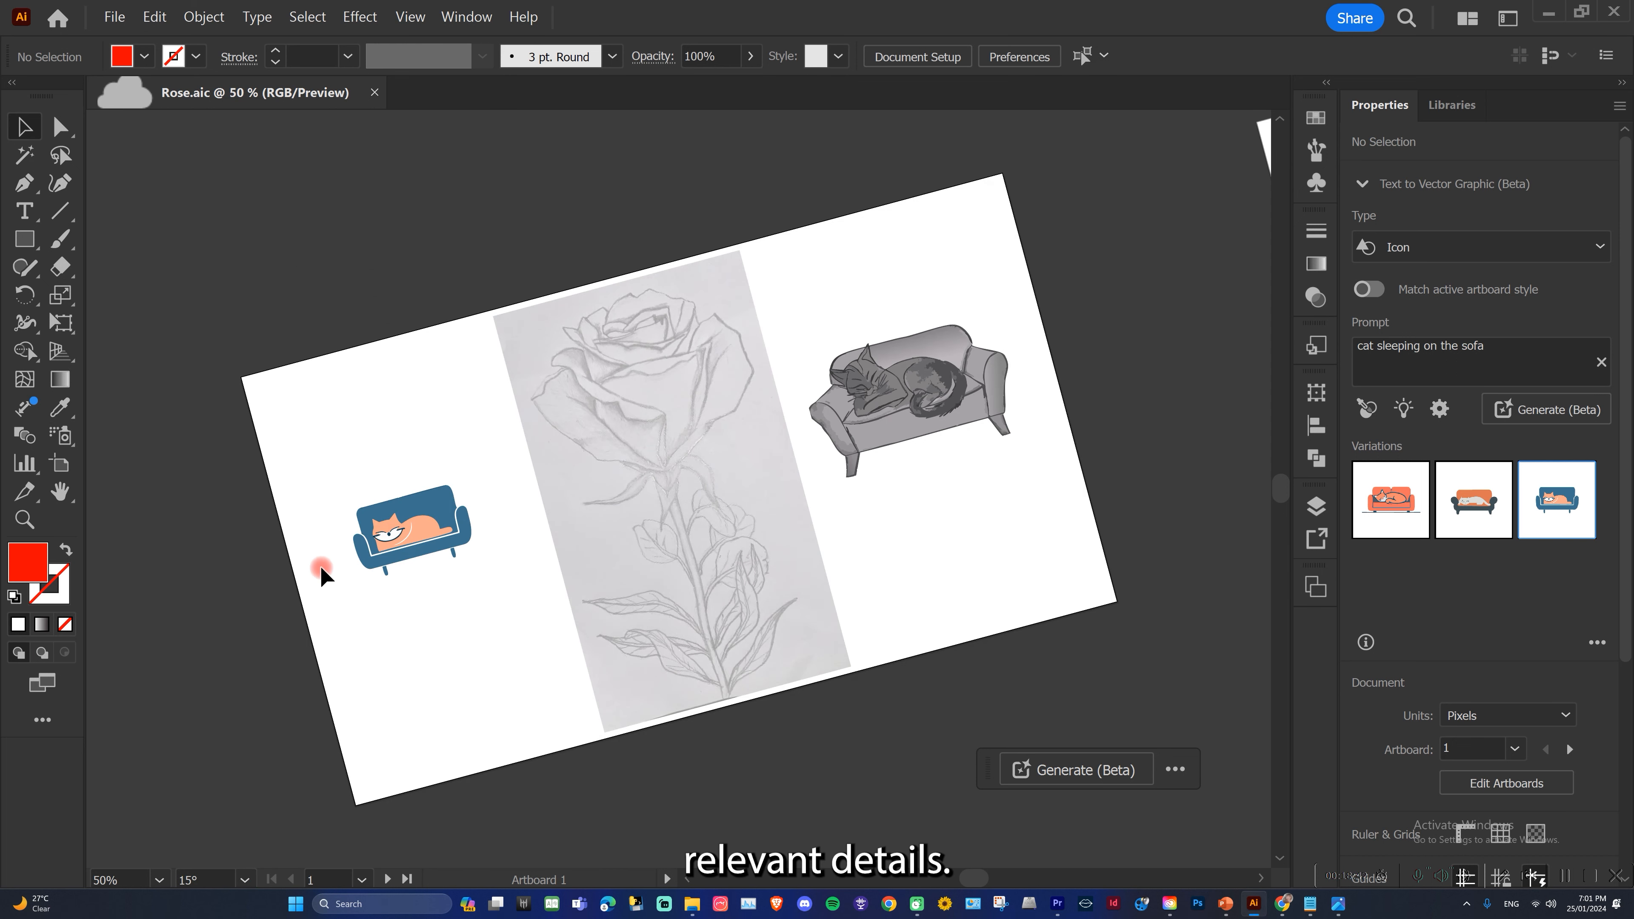
left_click(243, 879)
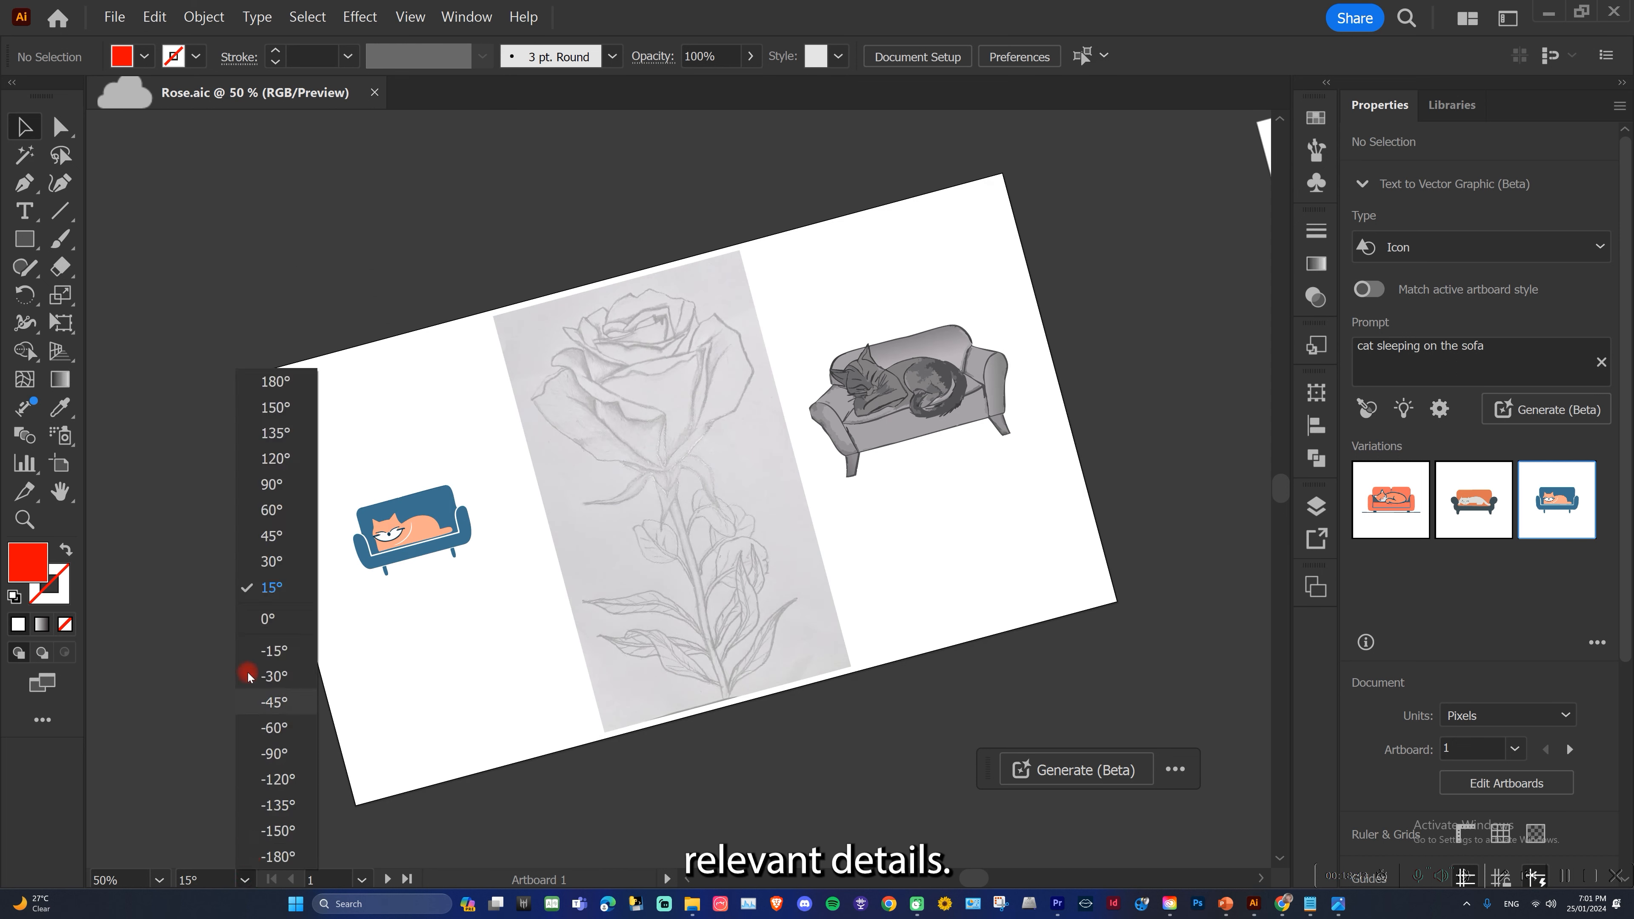
left_click(266, 566)
left_click(243, 879)
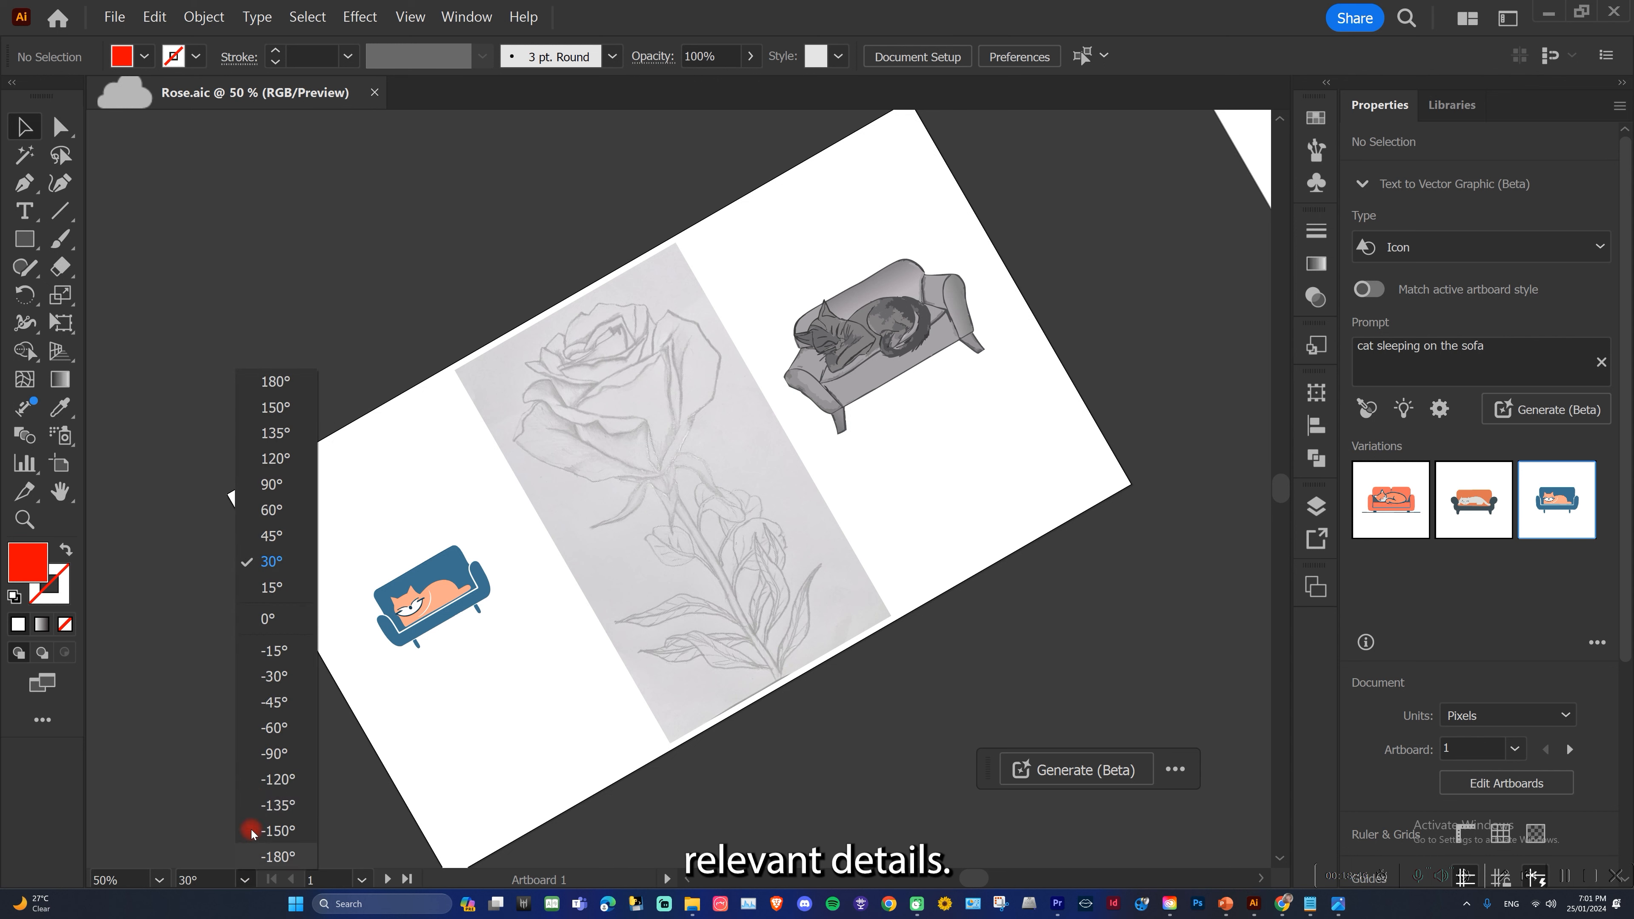
left_click(273, 678)
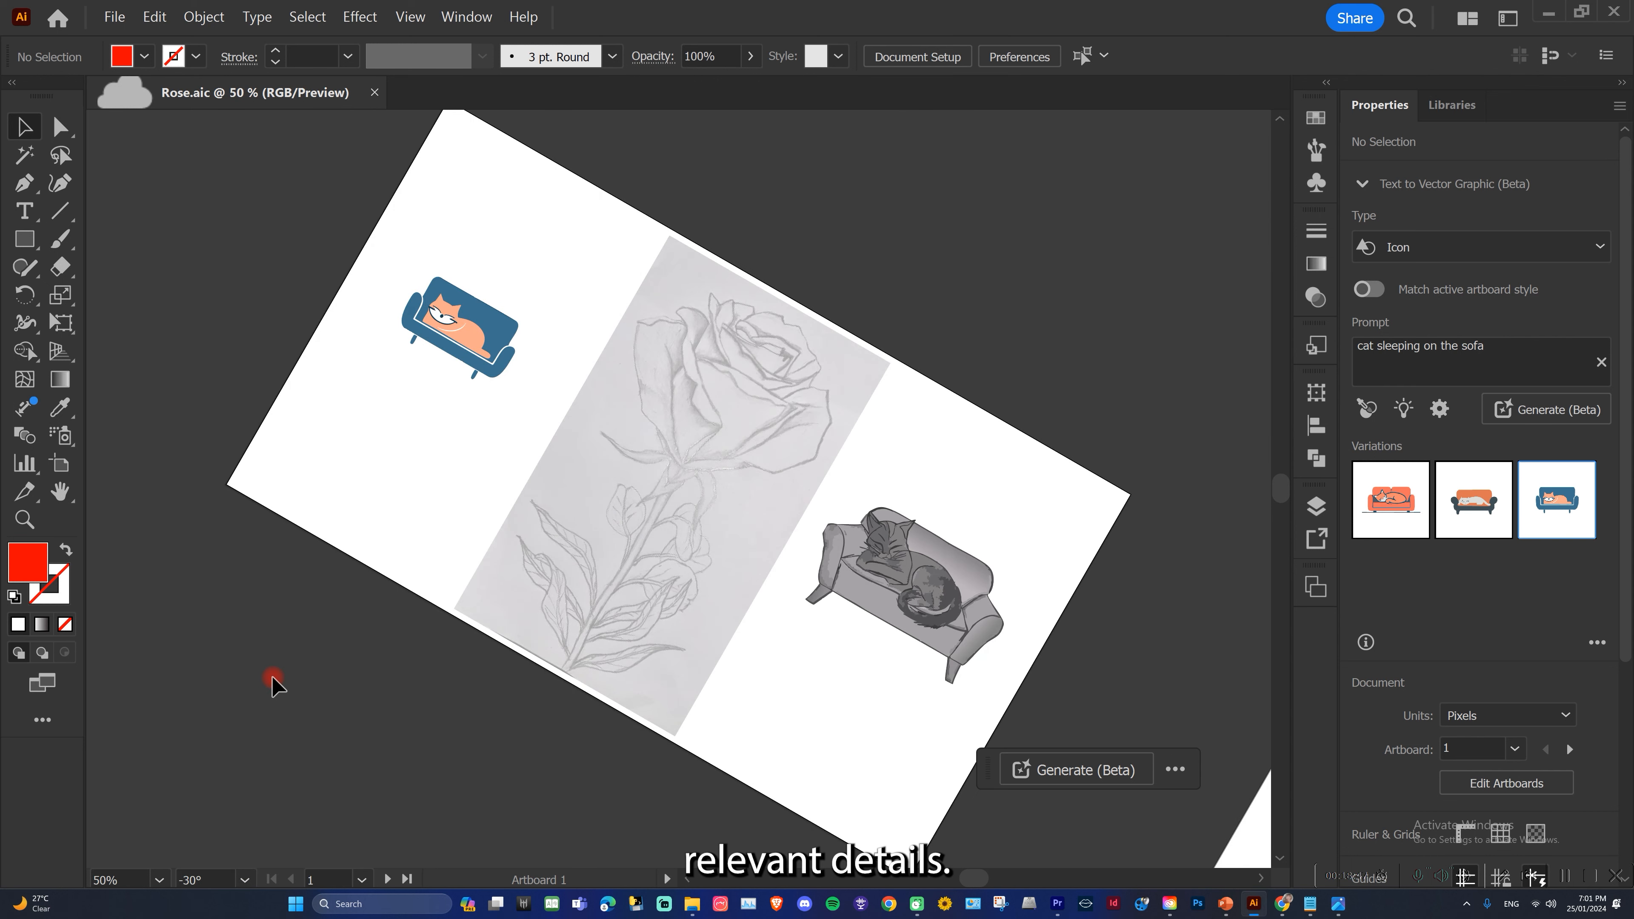
left_click(245, 879)
left_click(270, 620)
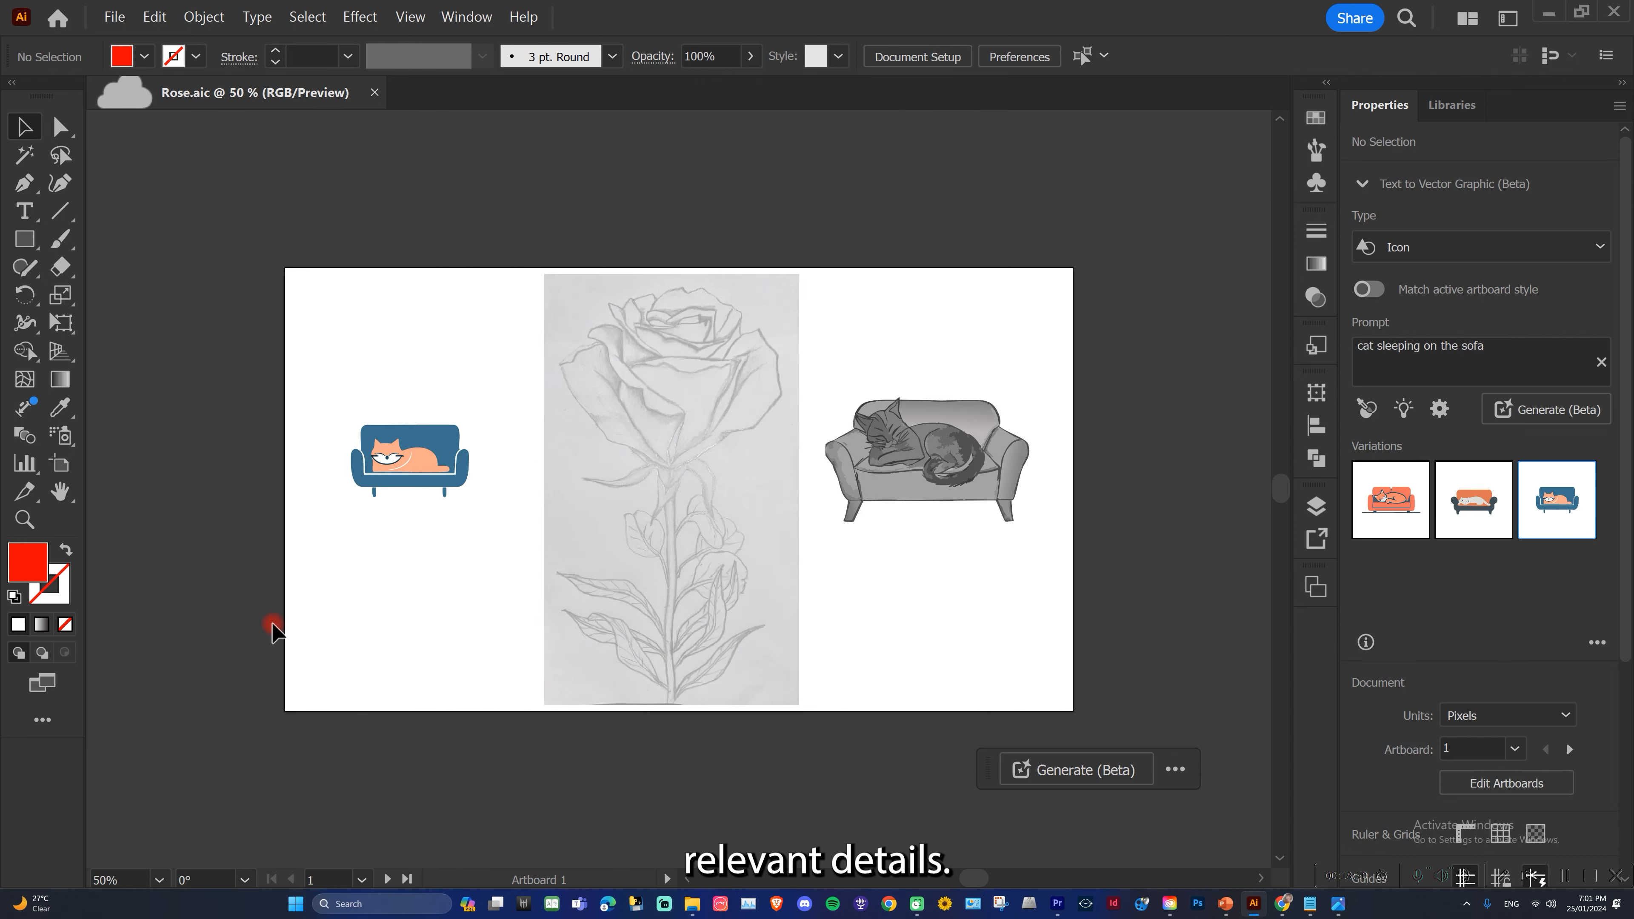
Navigate to artboard 2 of the document.
left_click(362, 879)
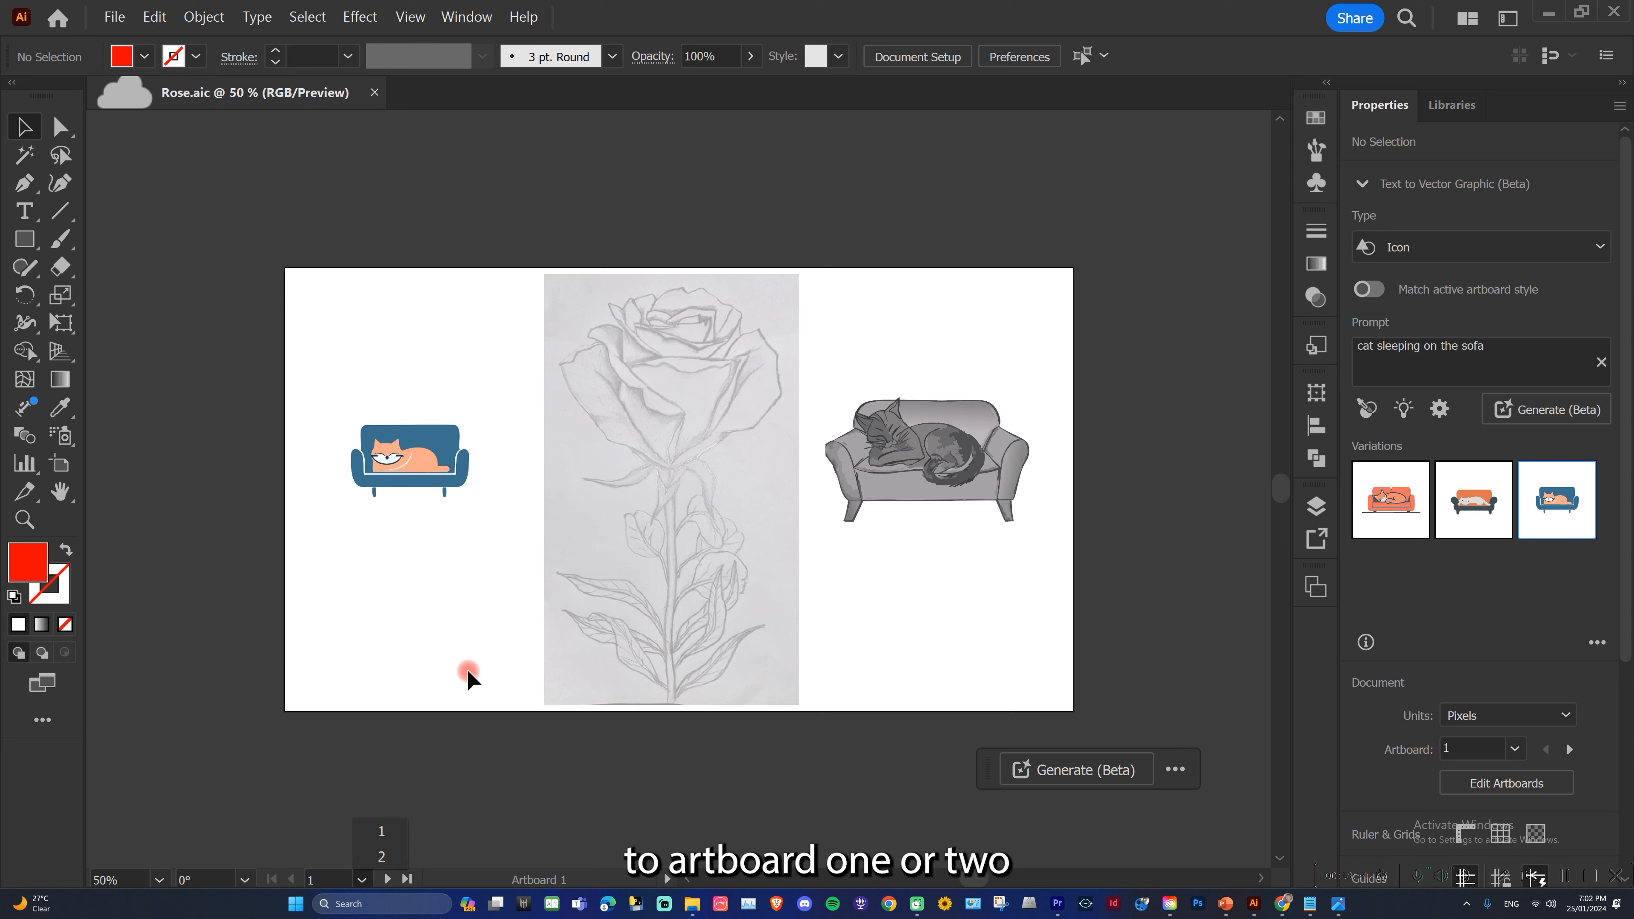
left_click(381, 857)
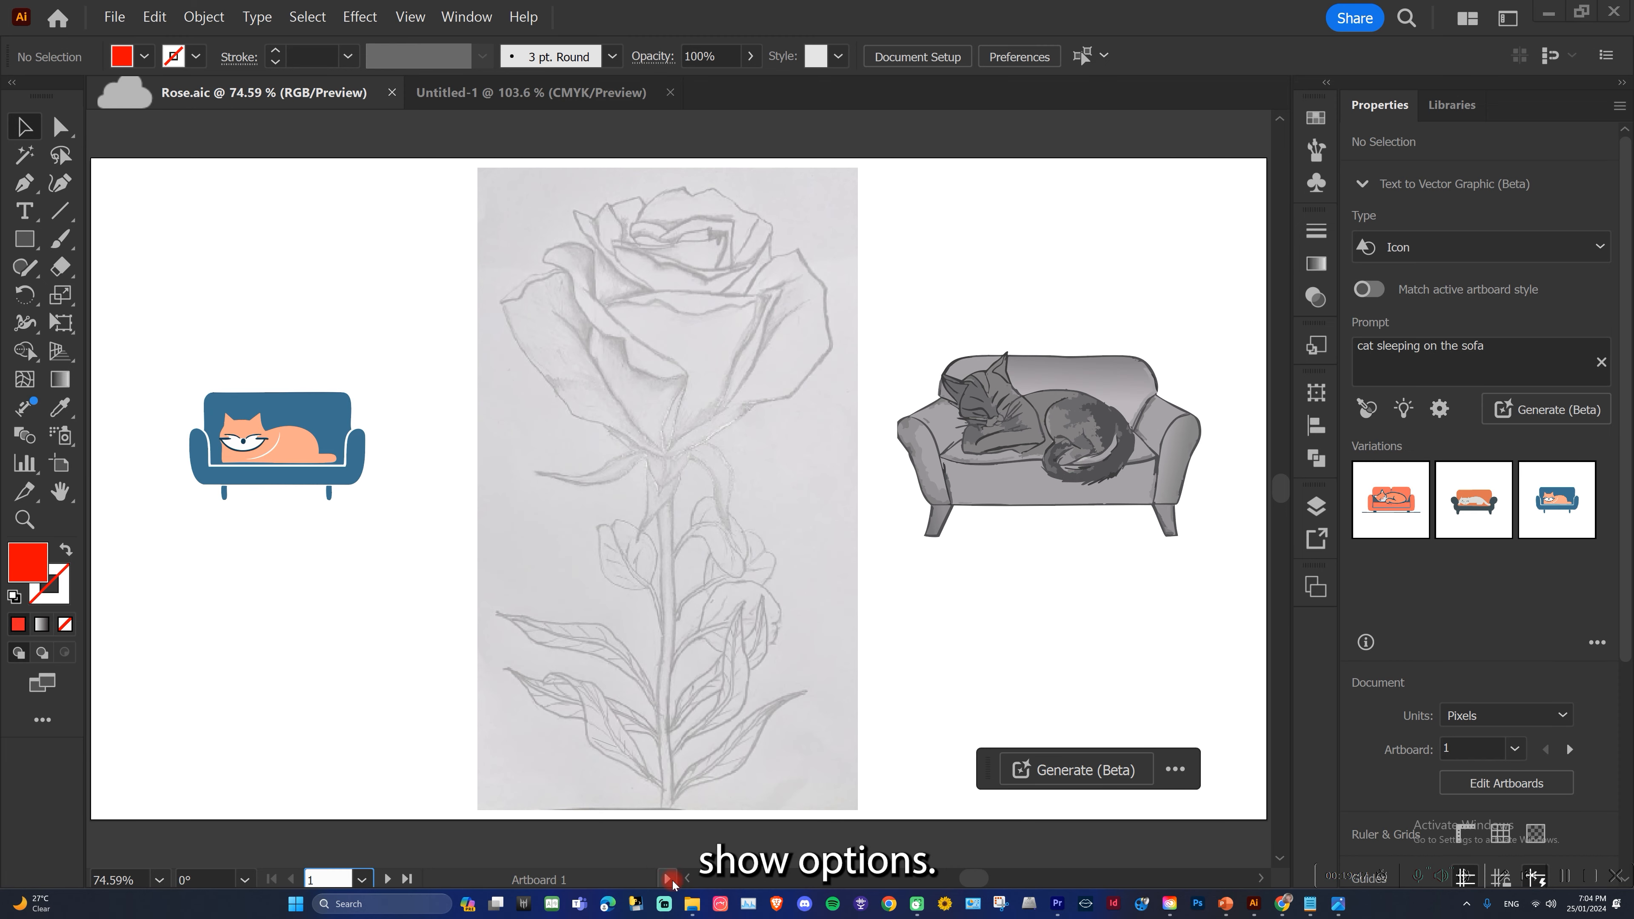
Make the status bar show the current tool, the date and time and the number of undos, and return it to the artboard name.
left_click(673, 881)
mouse_move(740, 859)
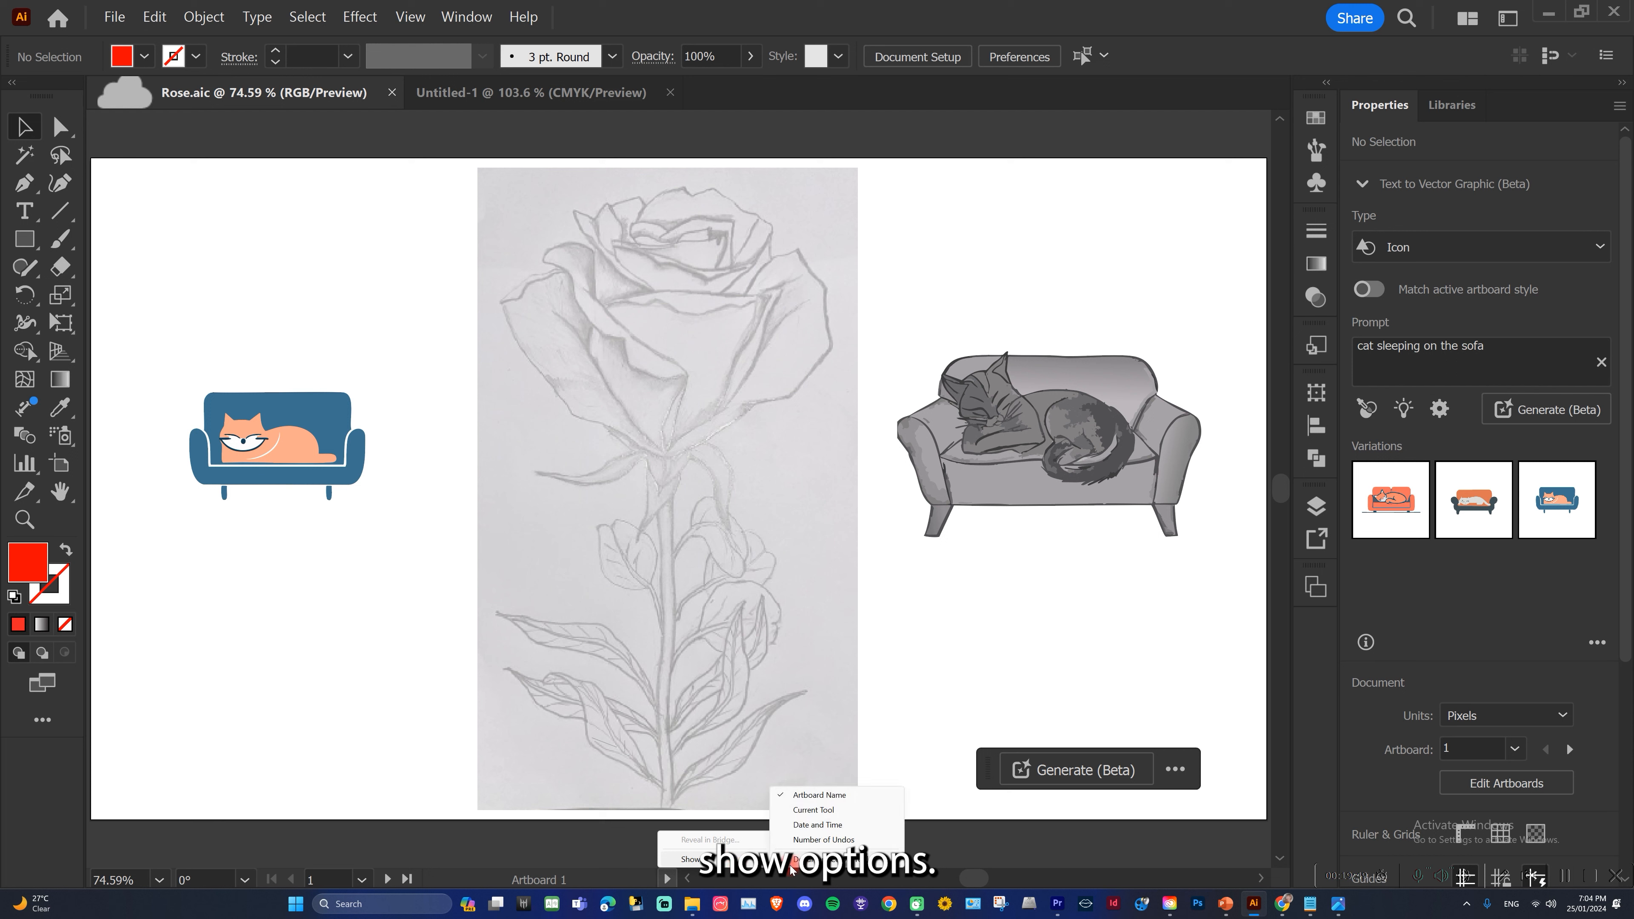
left_click(814, 811)
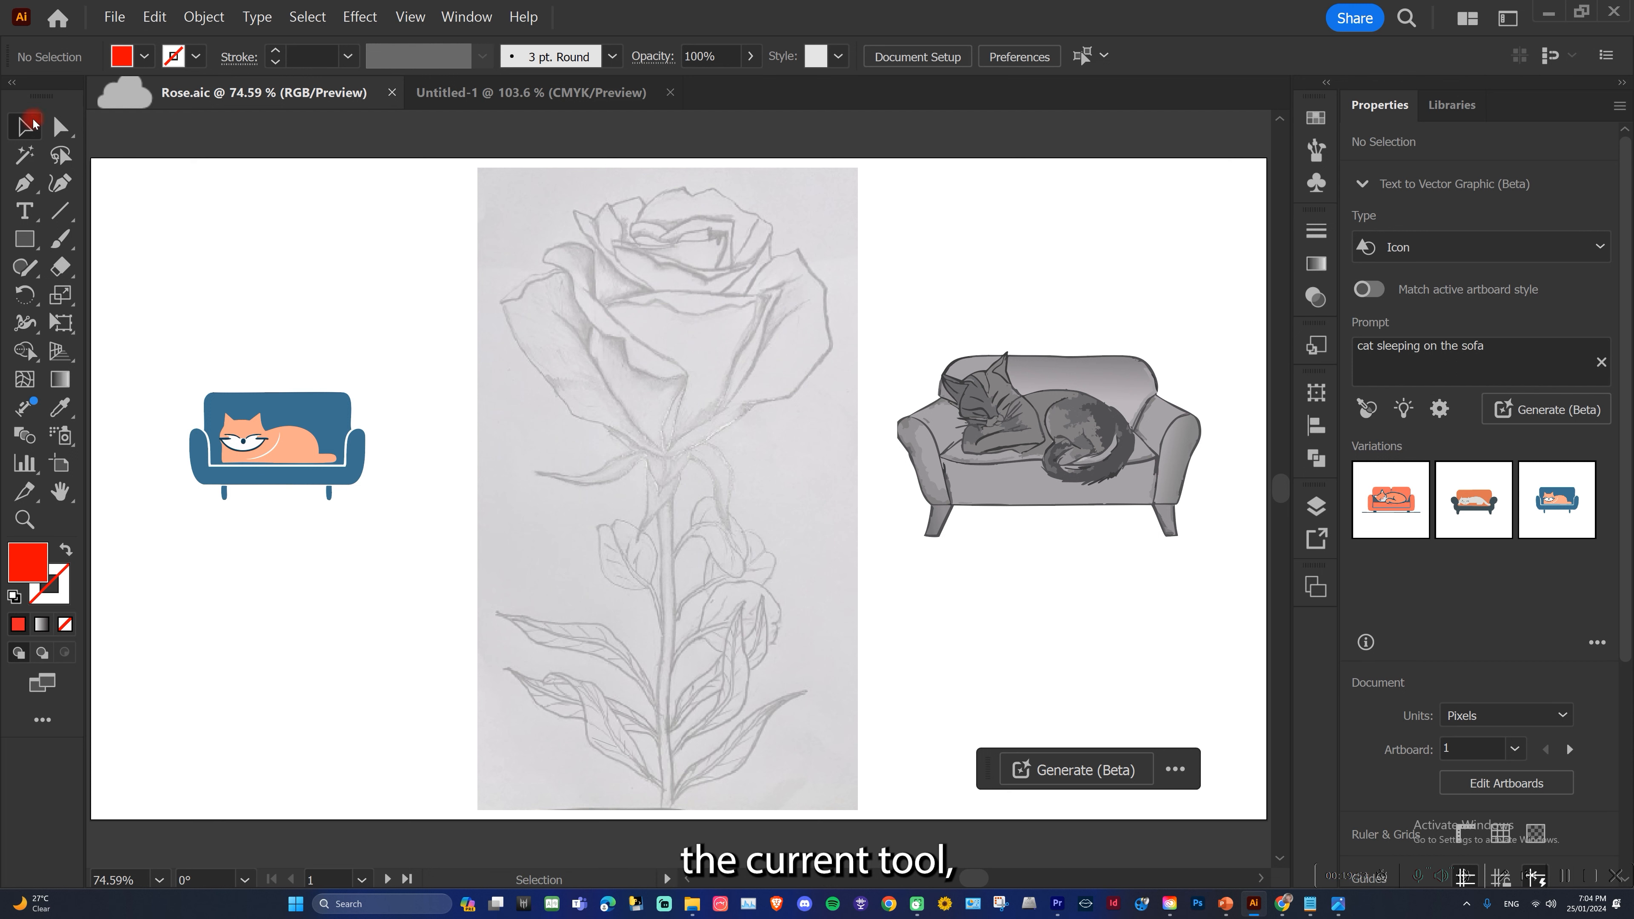
left_click(667, 878)
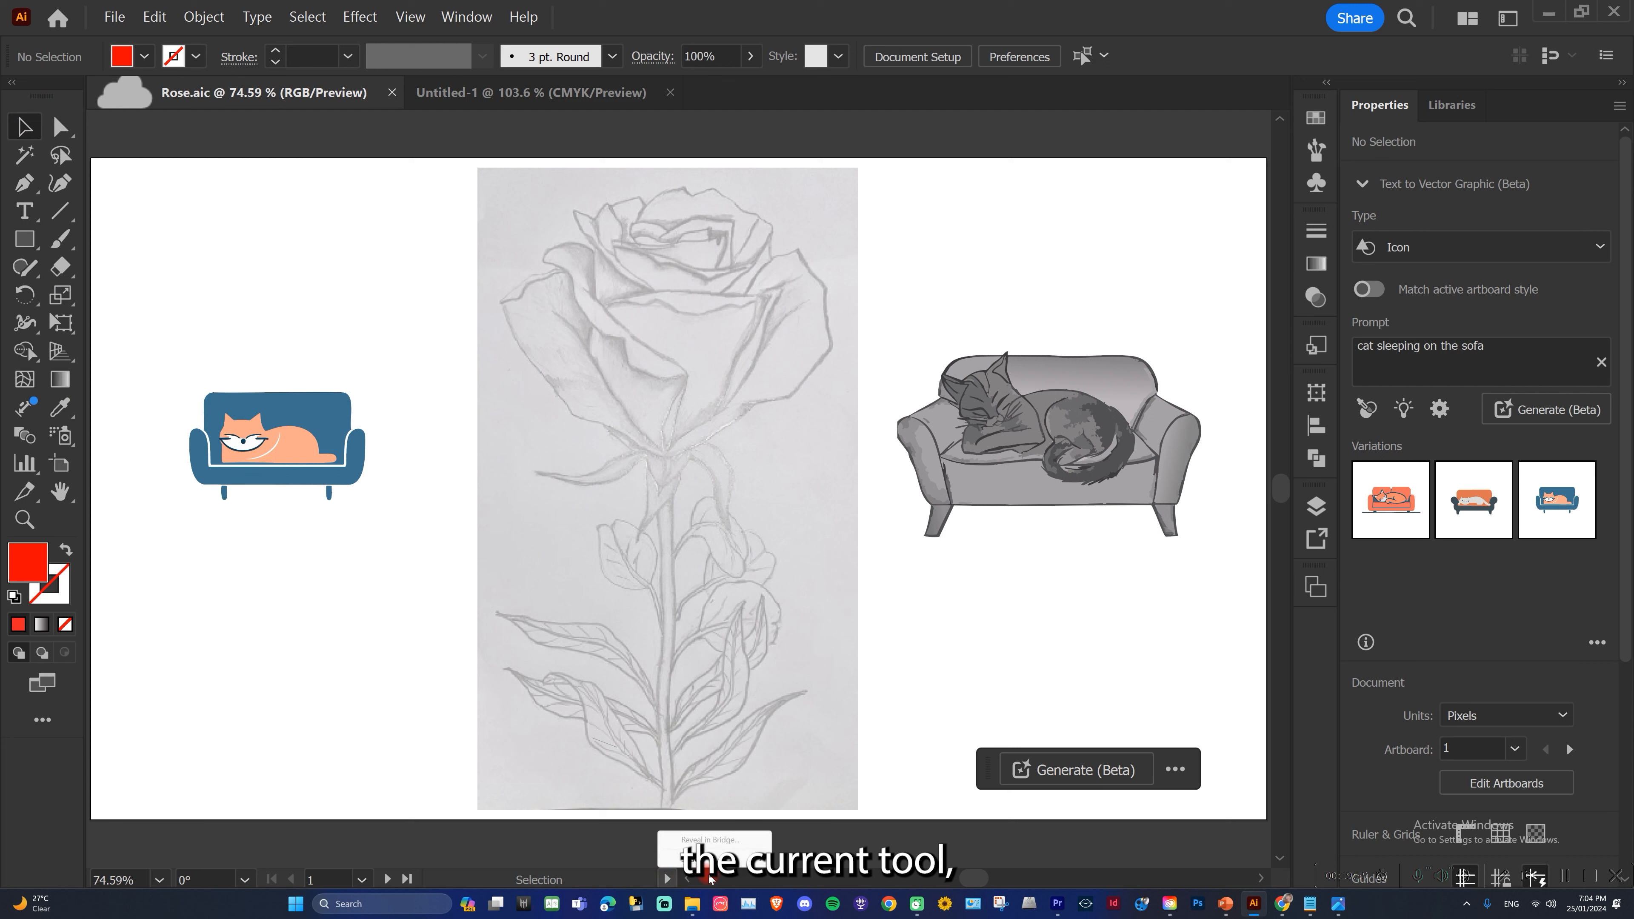
mouse_move(746, 861)
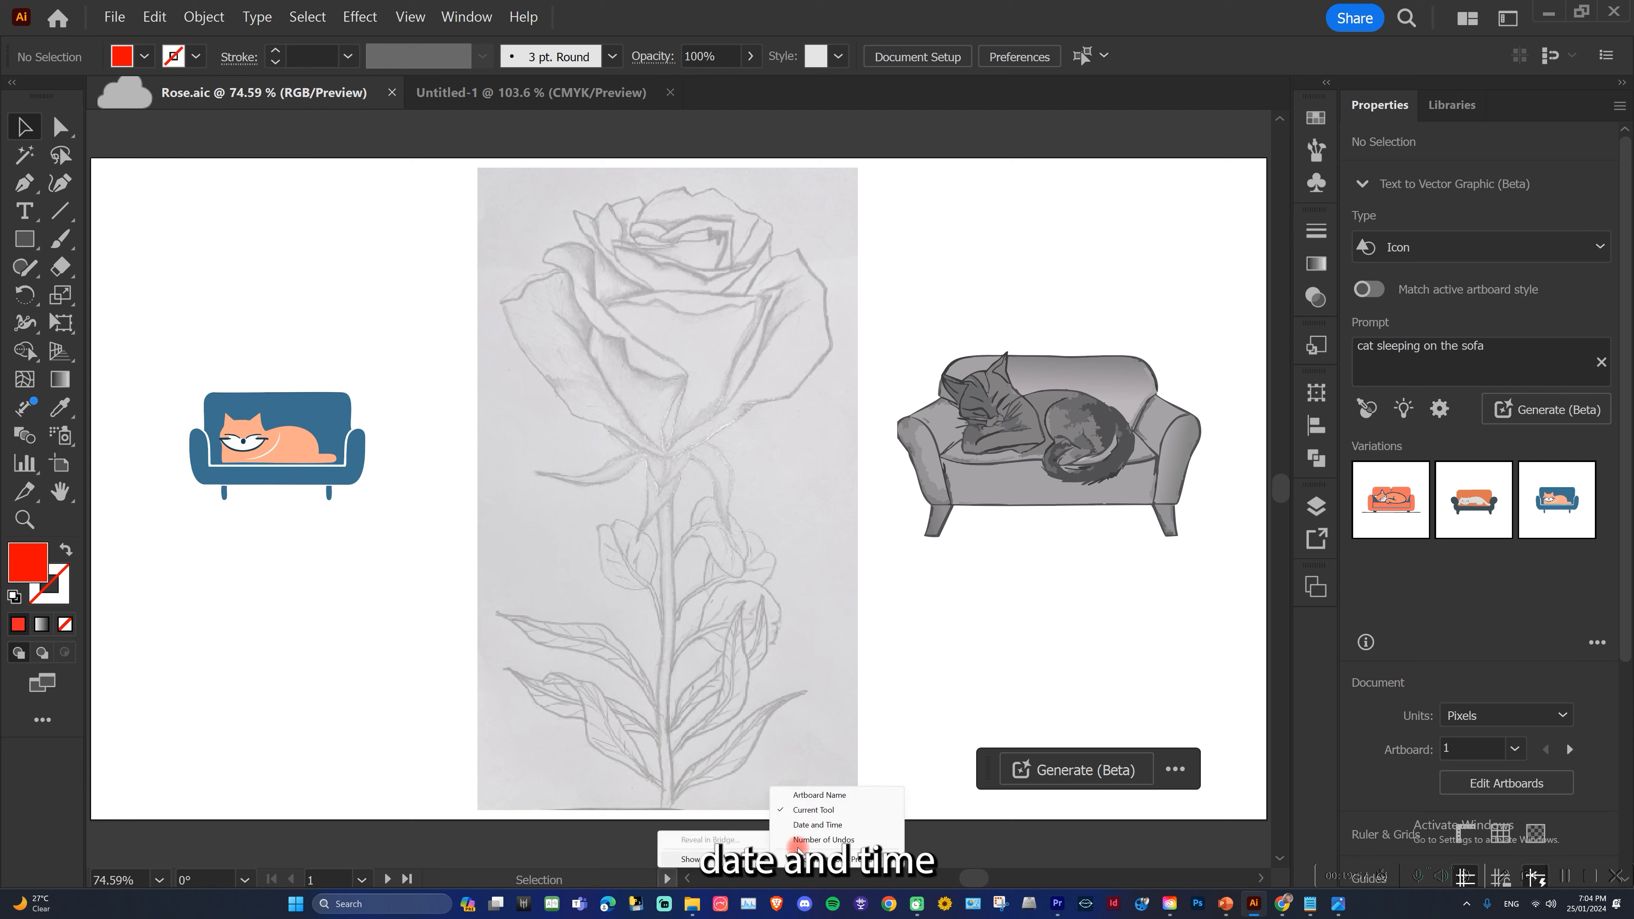
left_click(822, 826)
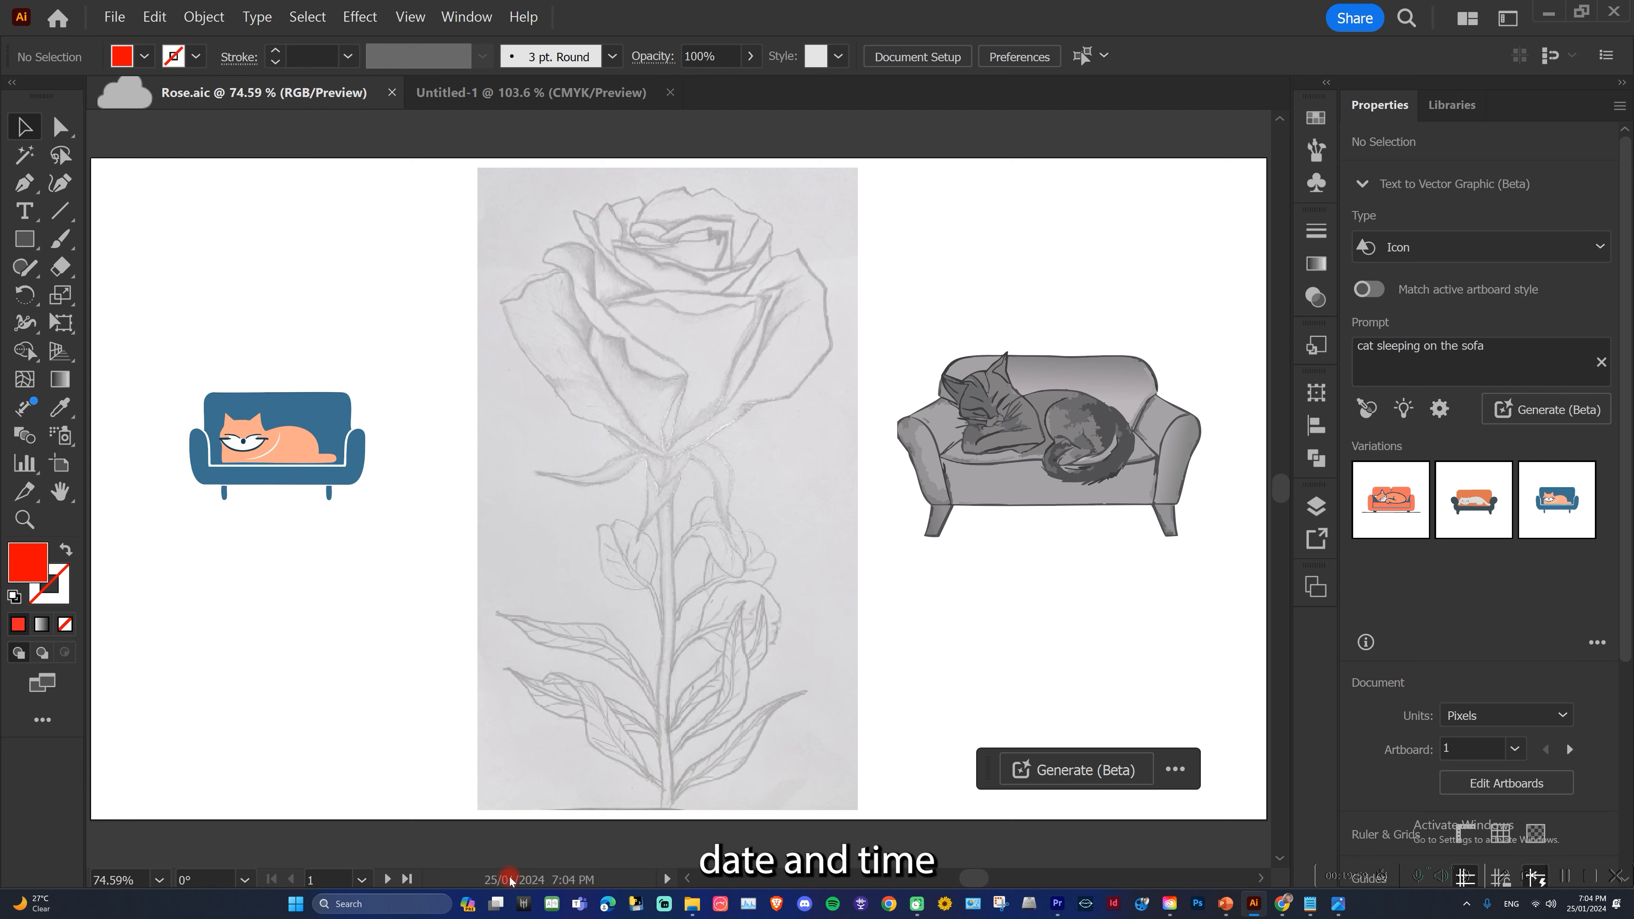
left_click(667, 879)
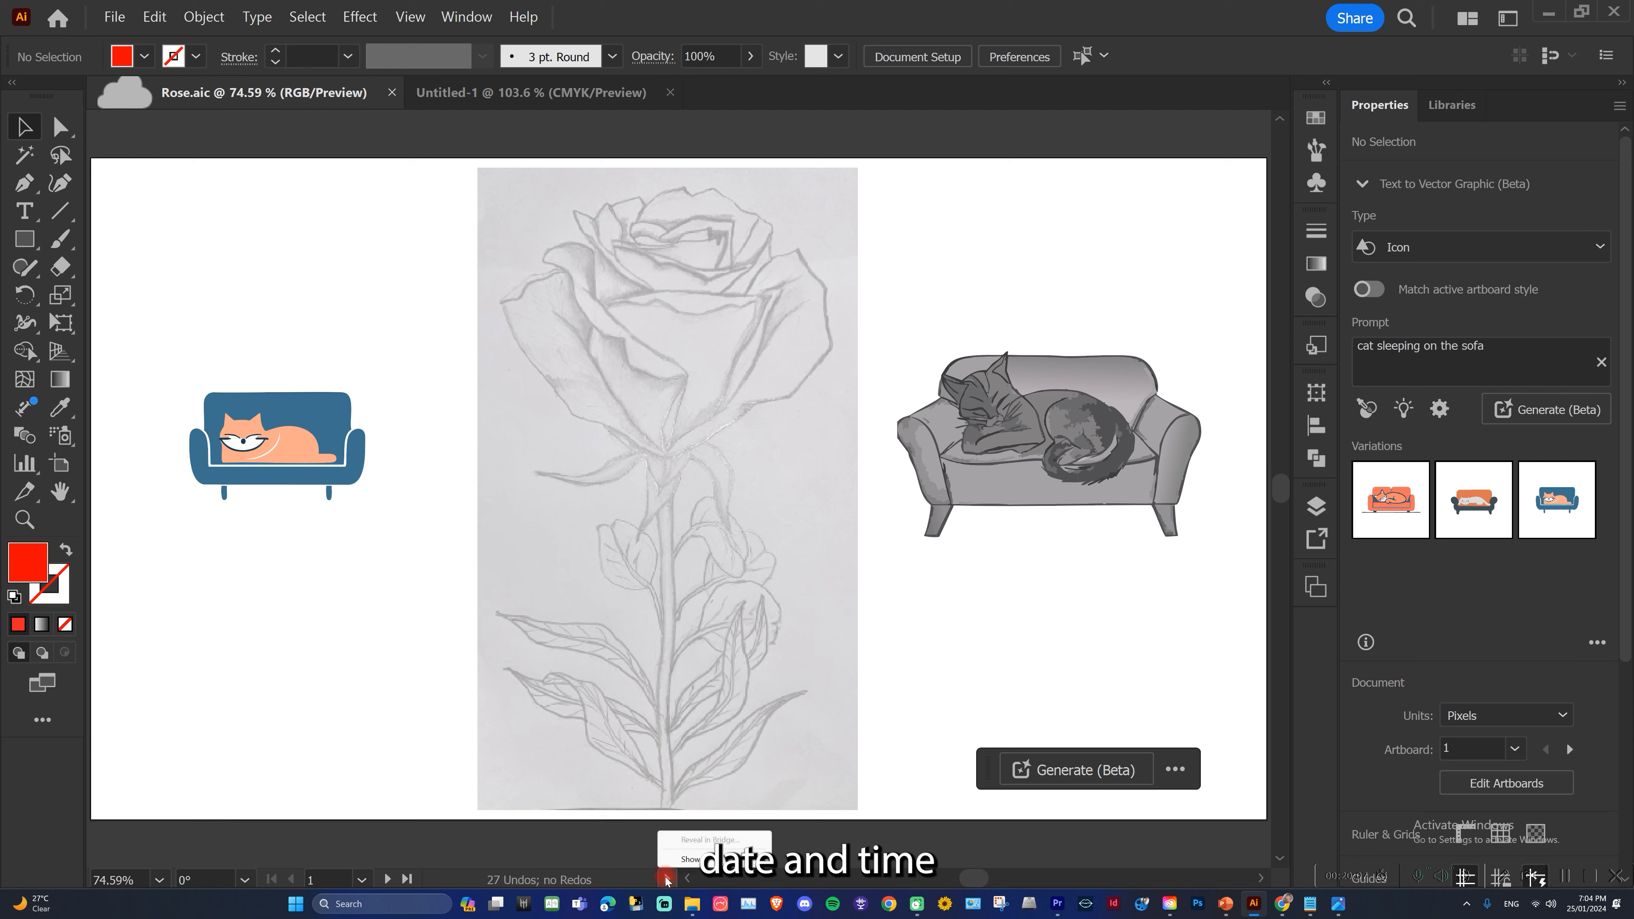
mouse_move(740, 860)
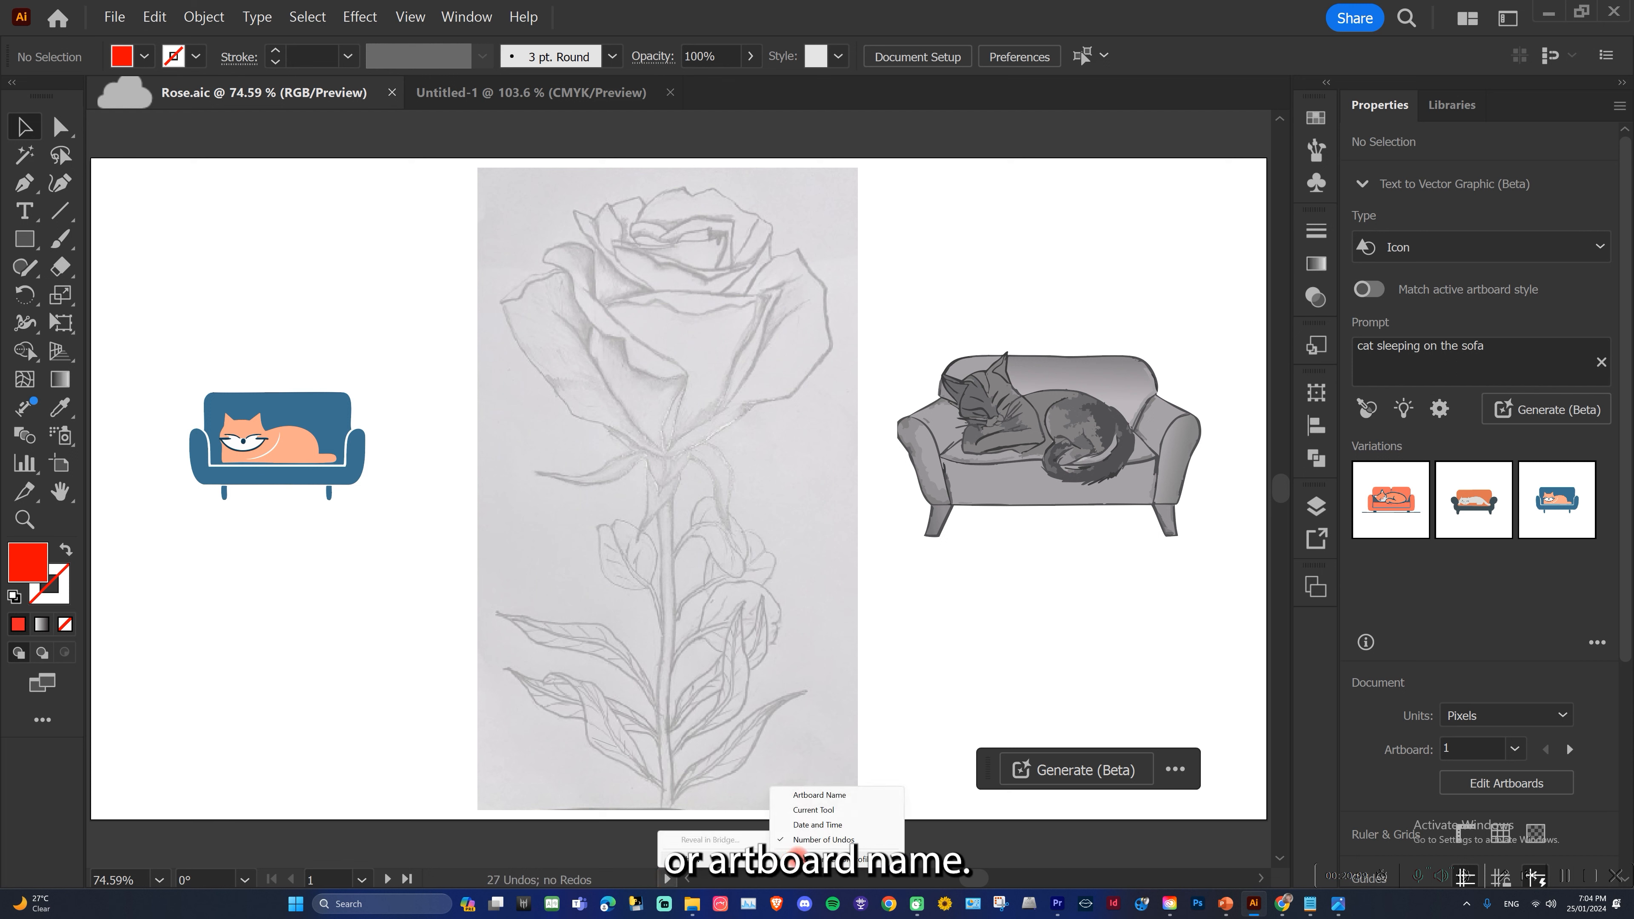
left_click(814, 797)
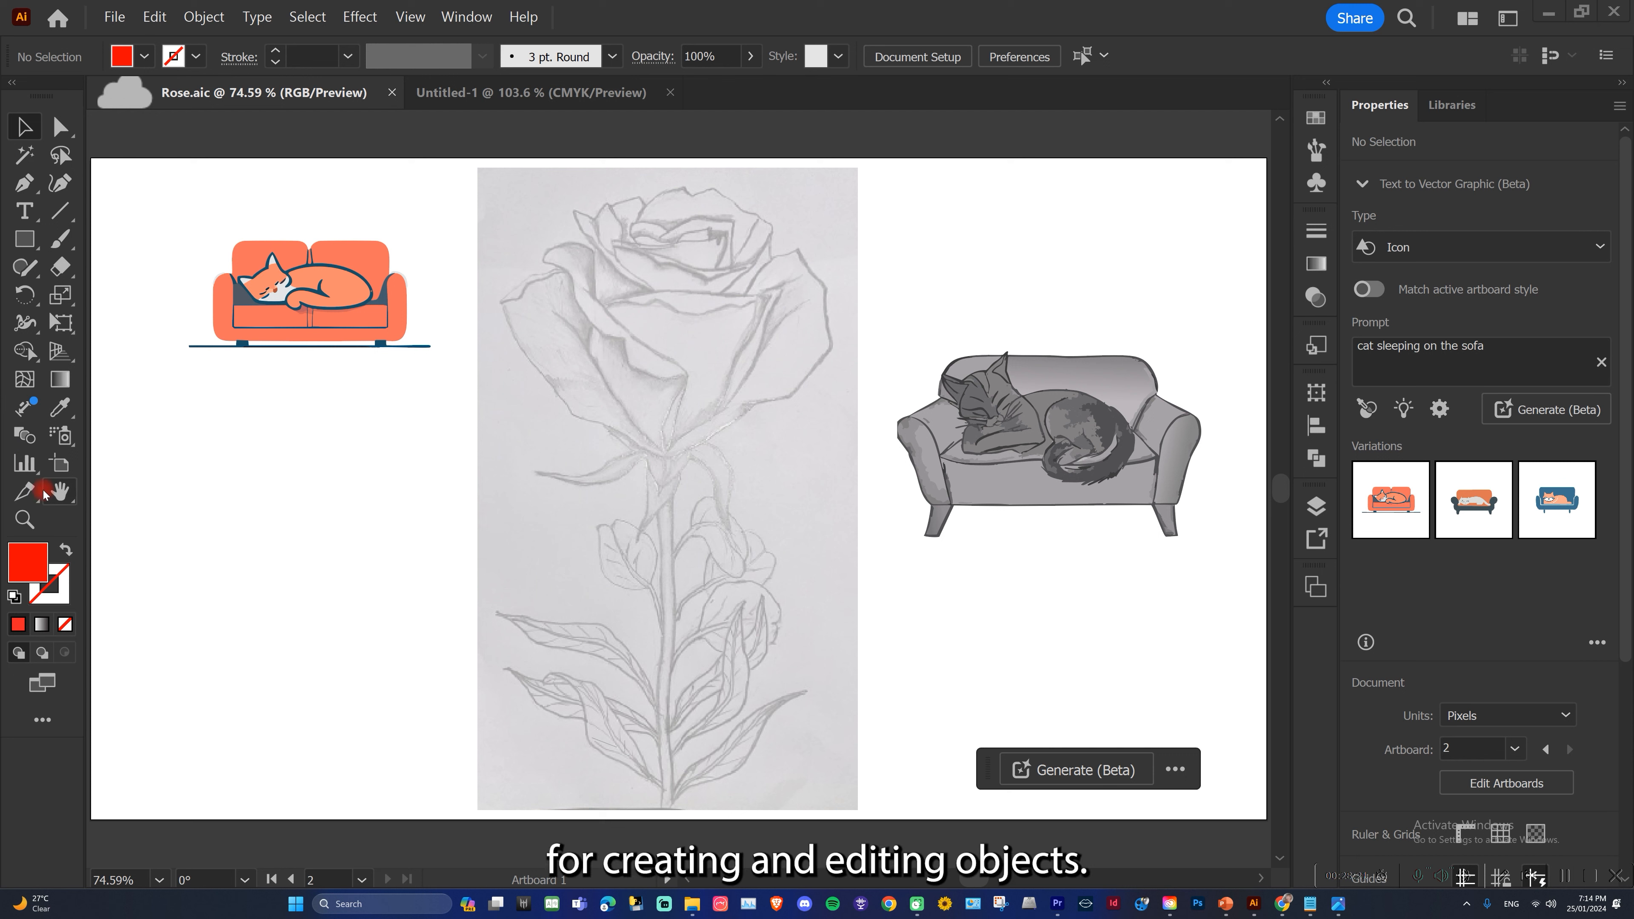
Collapse the tools palette to a single column.
left_click(16, 84)
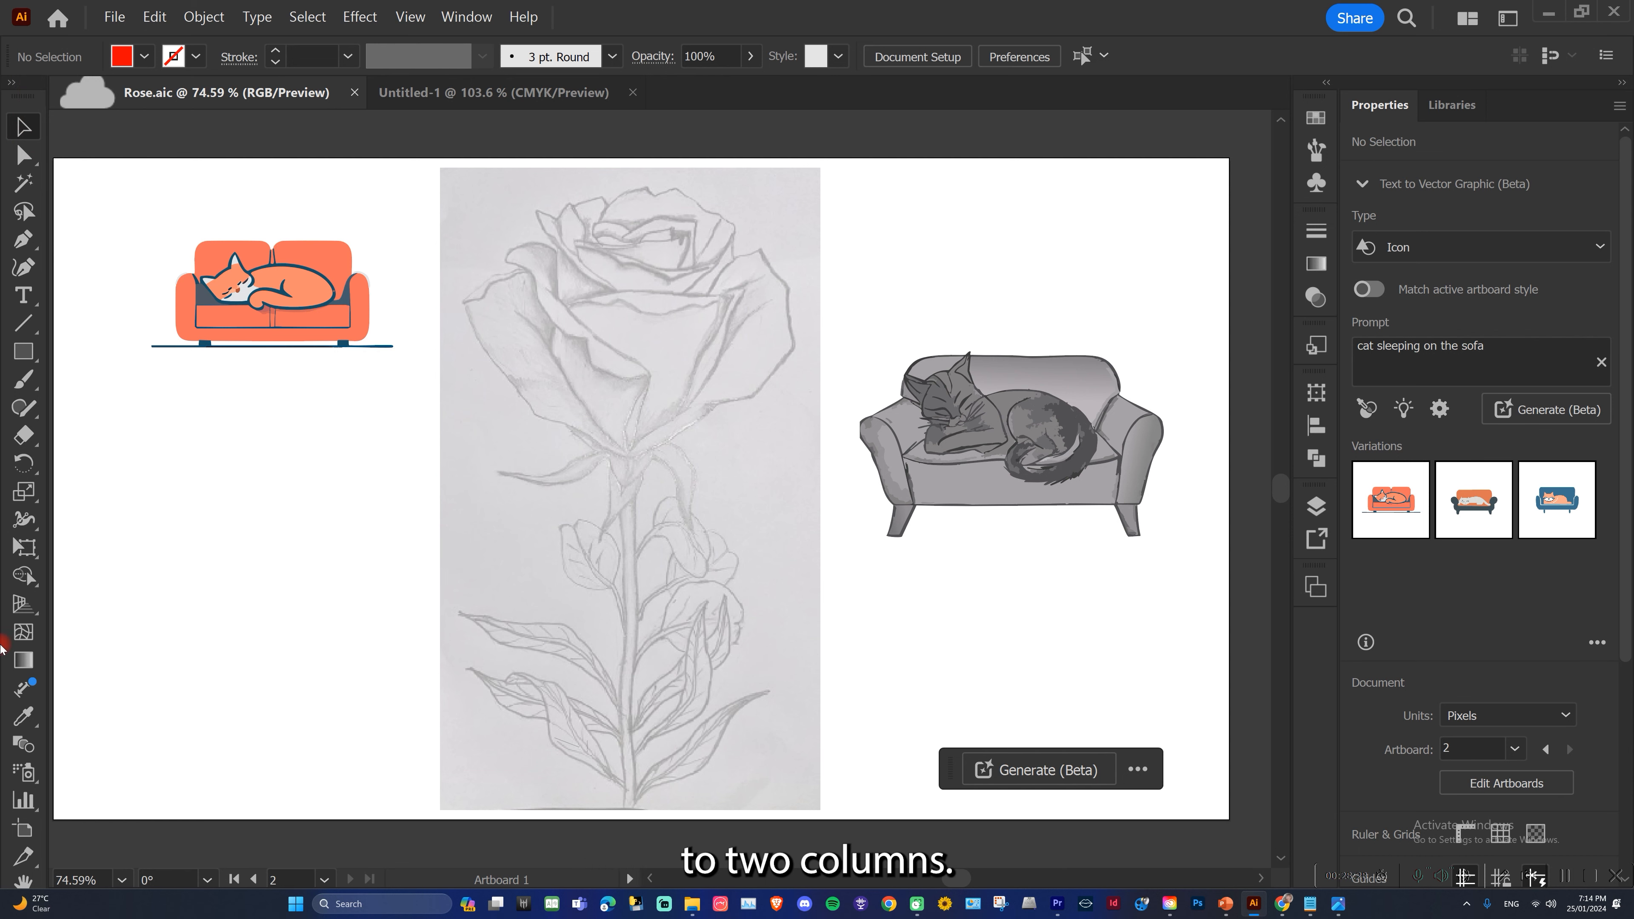
Expand the tools palette to two columns and collapse it back to a single column.
left_click(11, 83)
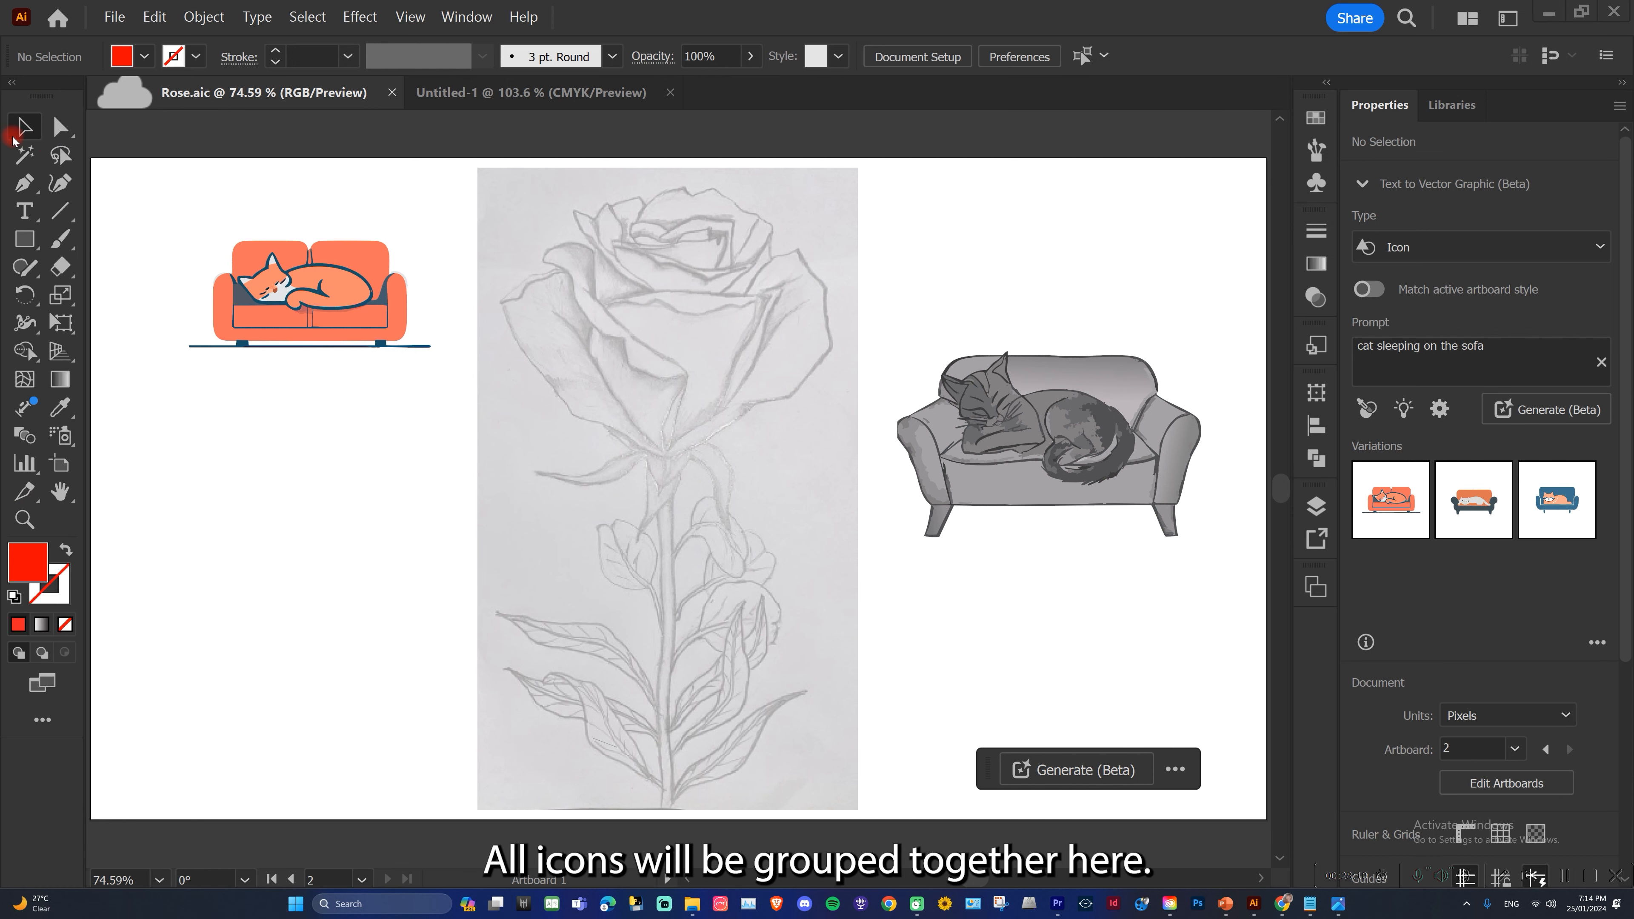
left_click(14, 83)
Choose the Advanced toolbar and switch it to the Basic toolbar.
left_click(450, 14)
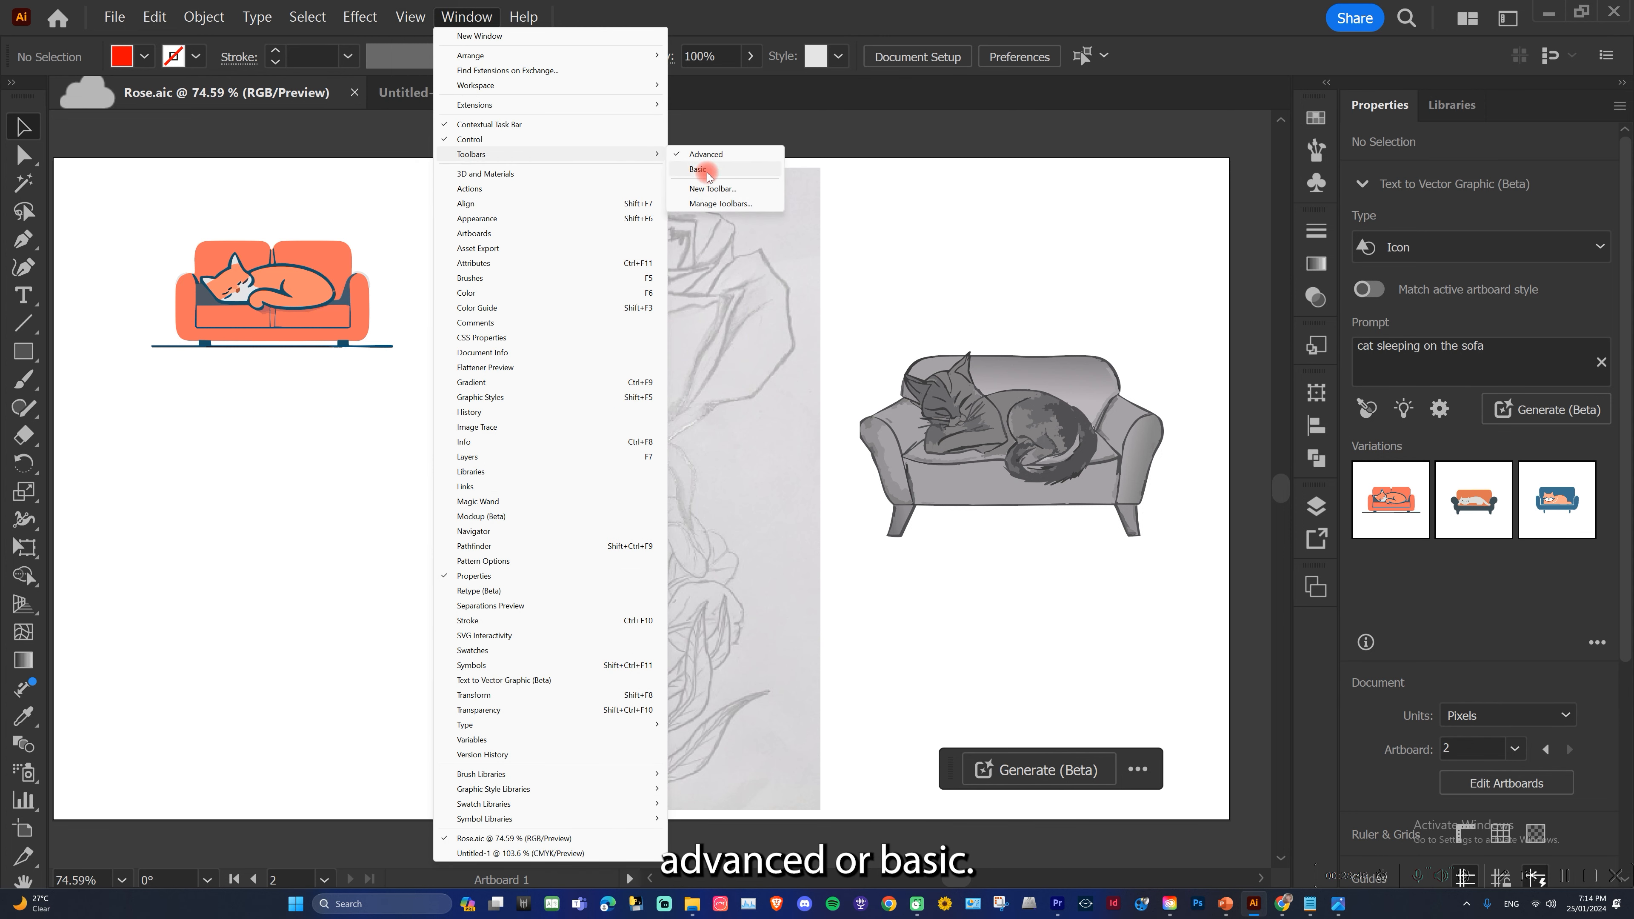
left_click(701, 158)
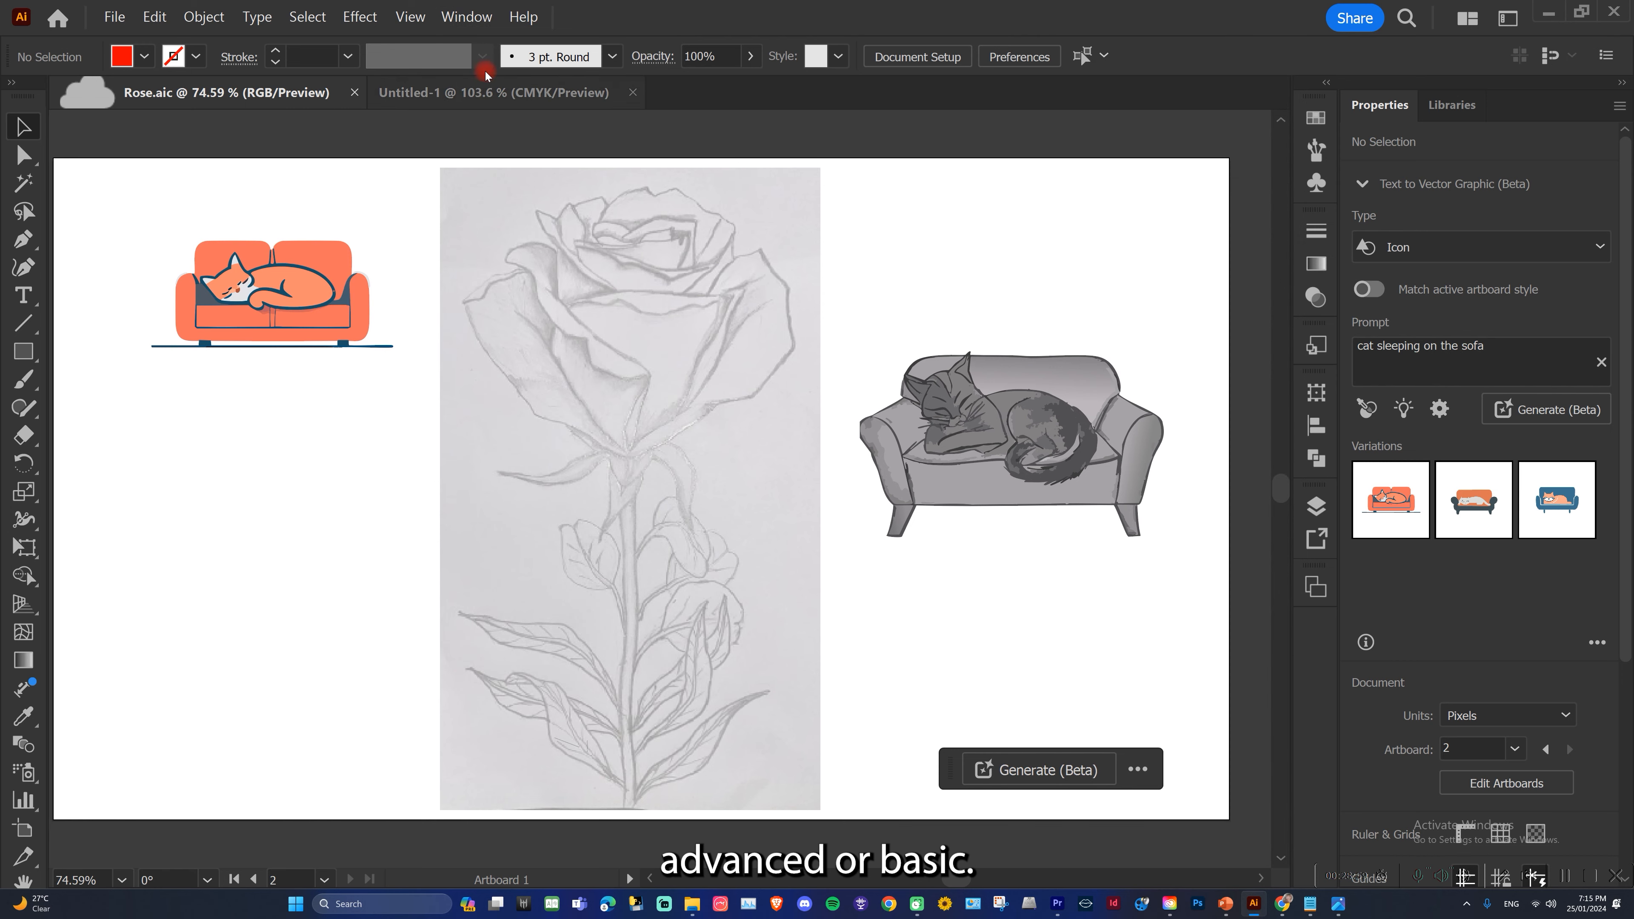
left_click(467, 16)
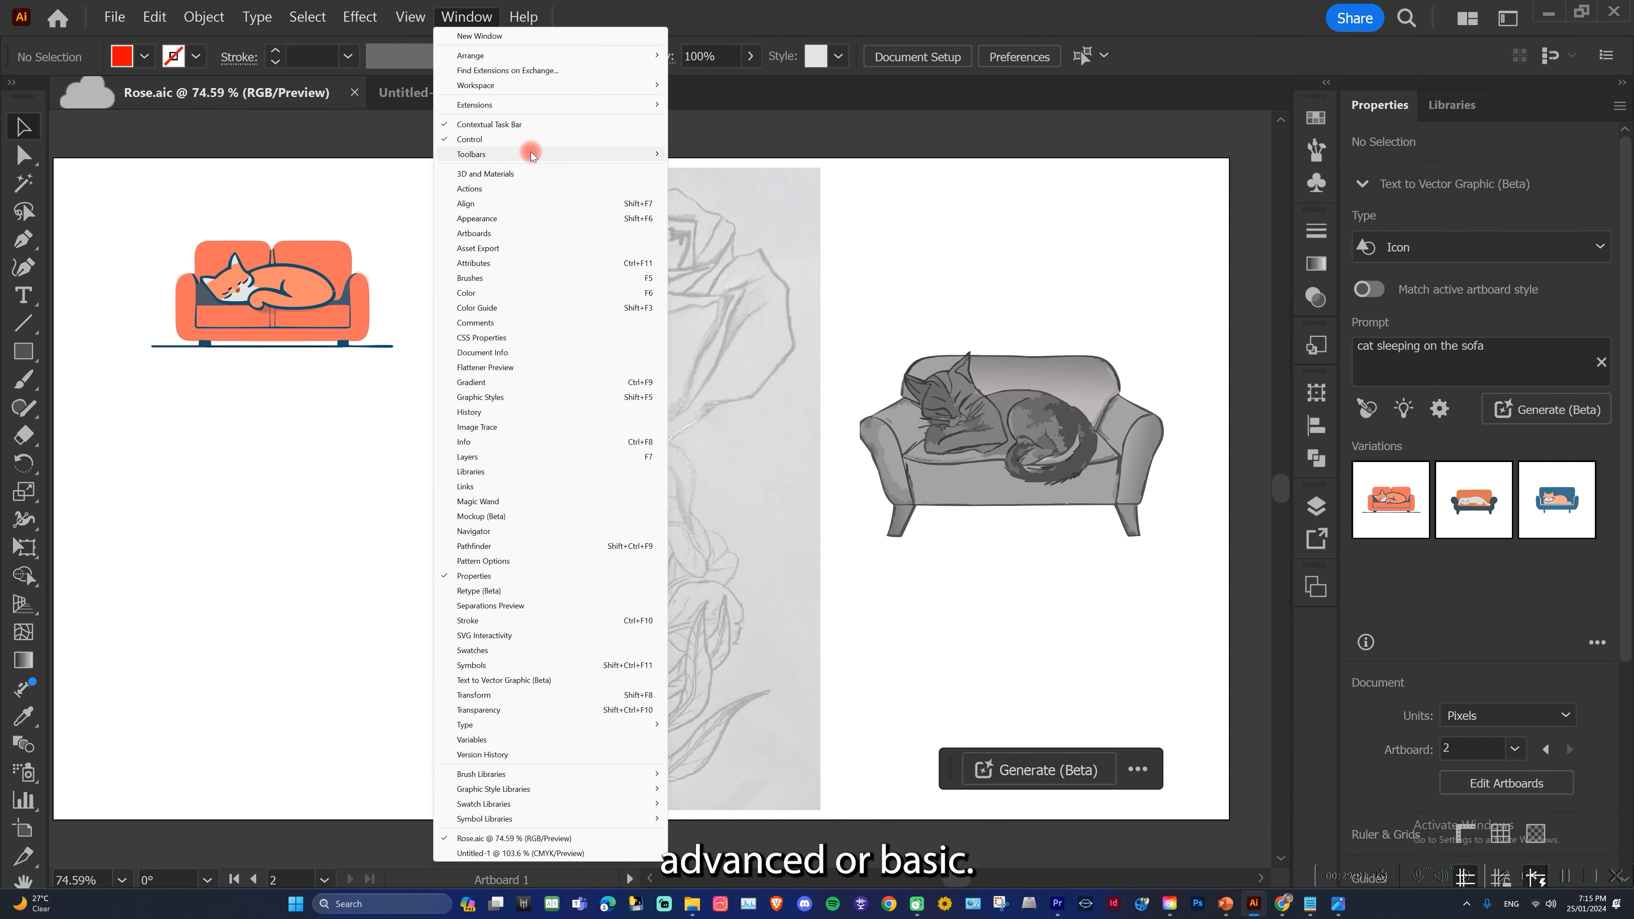
left_click(686, 169)
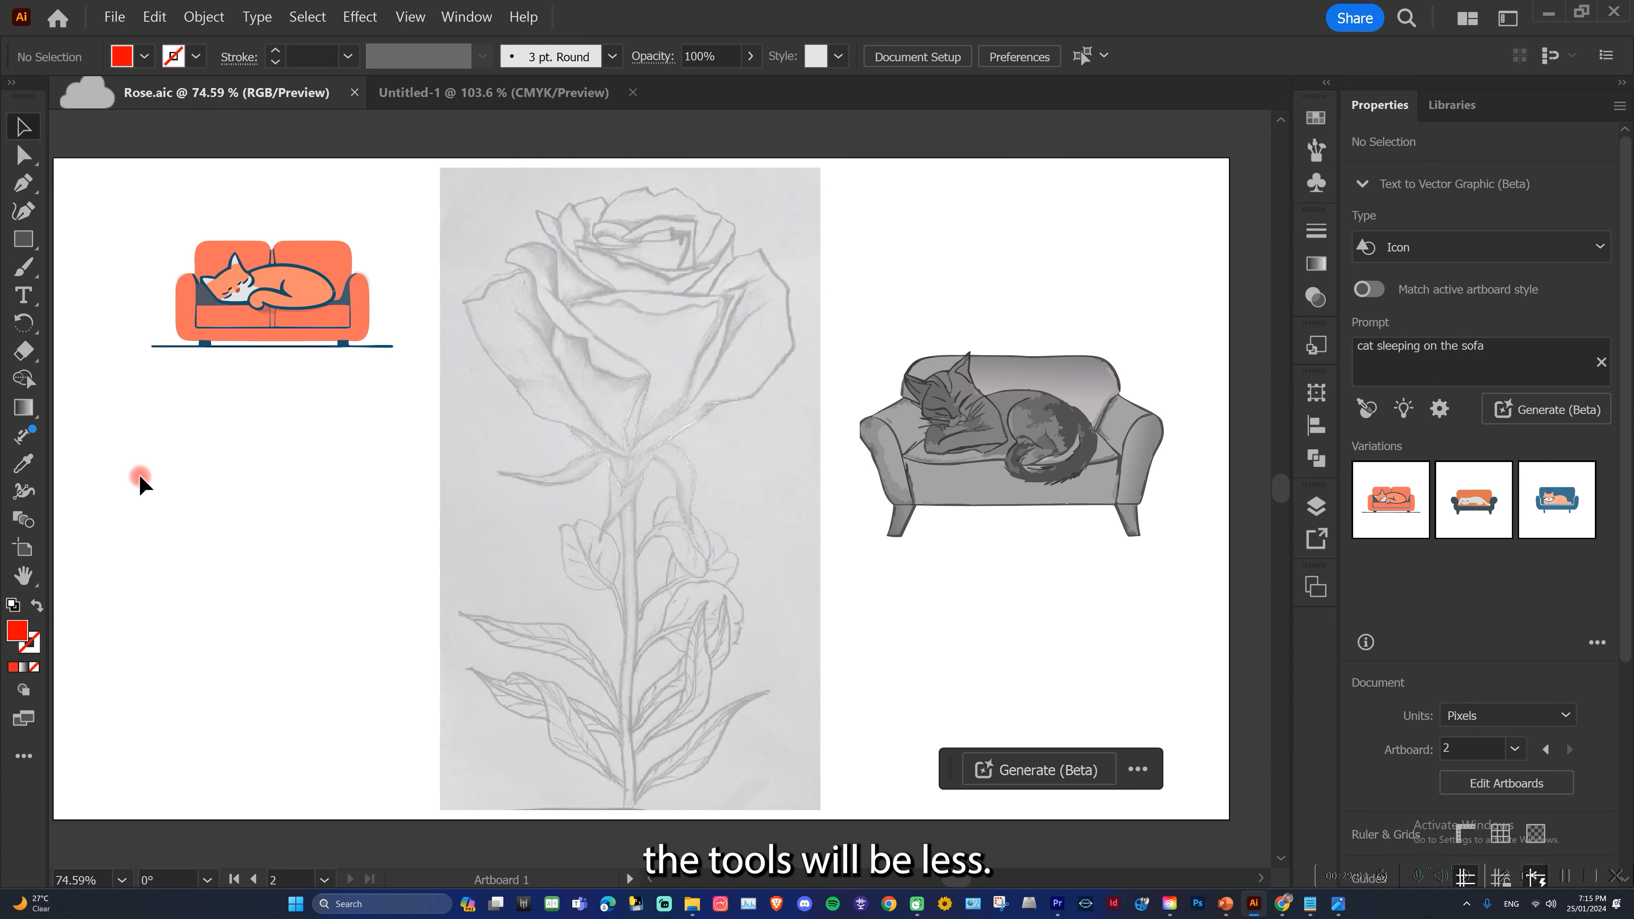
Add the Rectangular Grid tool to the toolbar from the full tool list, placing it below the Hand tool, and remove it again.
left_click(27, 756)
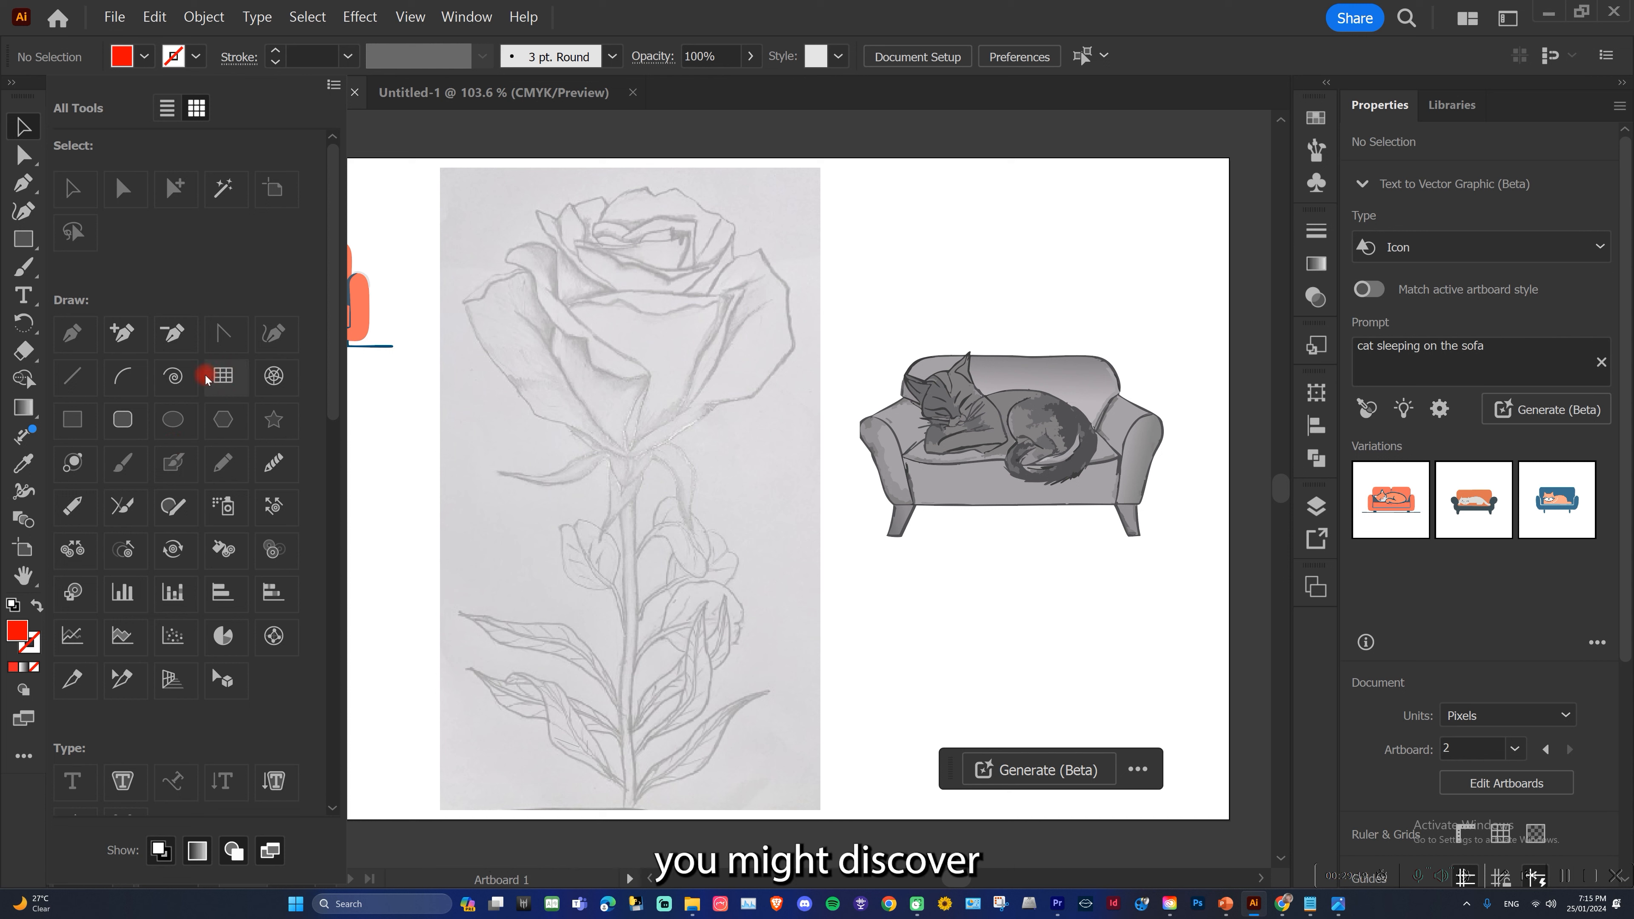
mouse_move(218, 377)
left_mouse_down()
mouse_move(29, 438)
mouse_move(10, 623)
left_mouse_up()
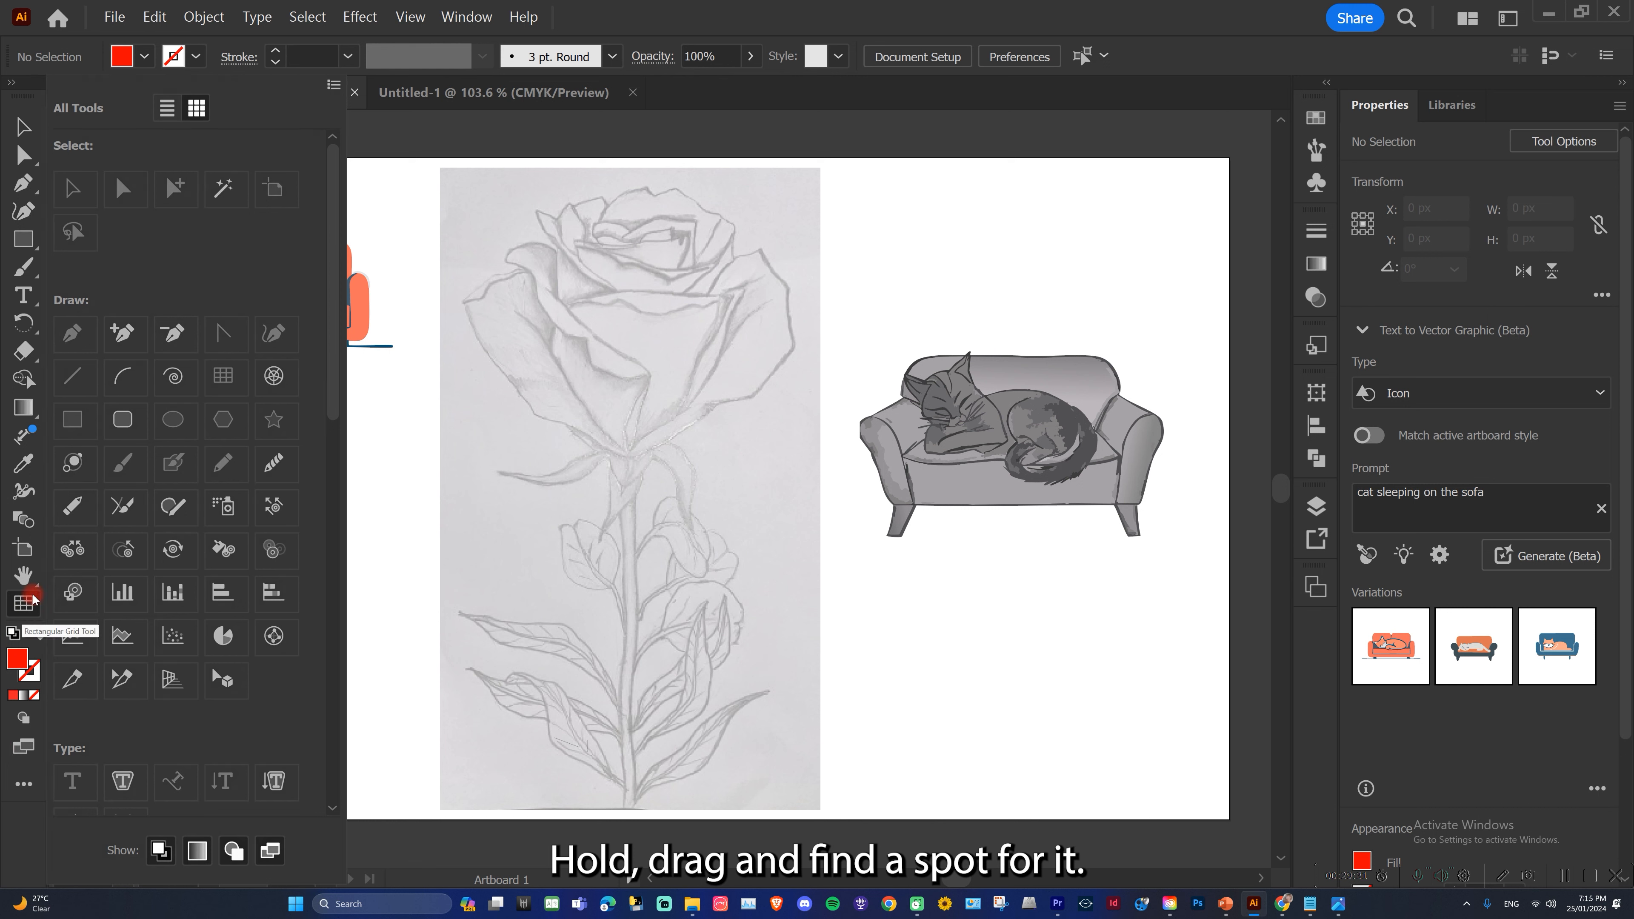
left_click_drag(16, 615, 258, 722)
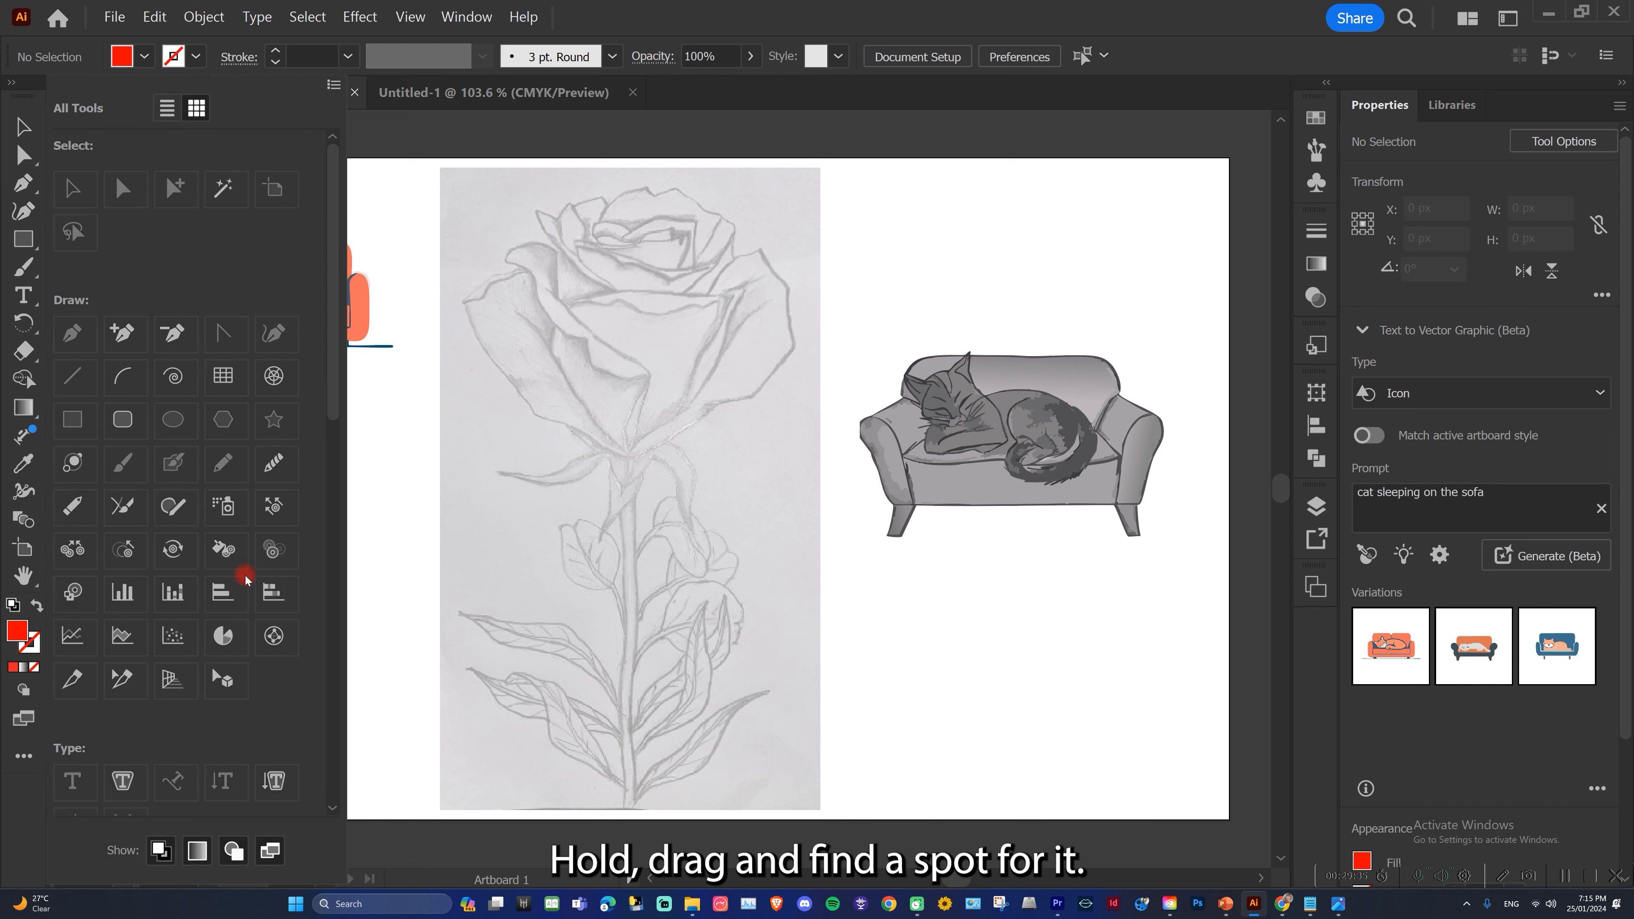
Remove the Hand tool from the toolbar, add the Add Anchor Point tool below the Zoom tool, and close the full tool list.
left_click_drag(178, 593, 236, 717)
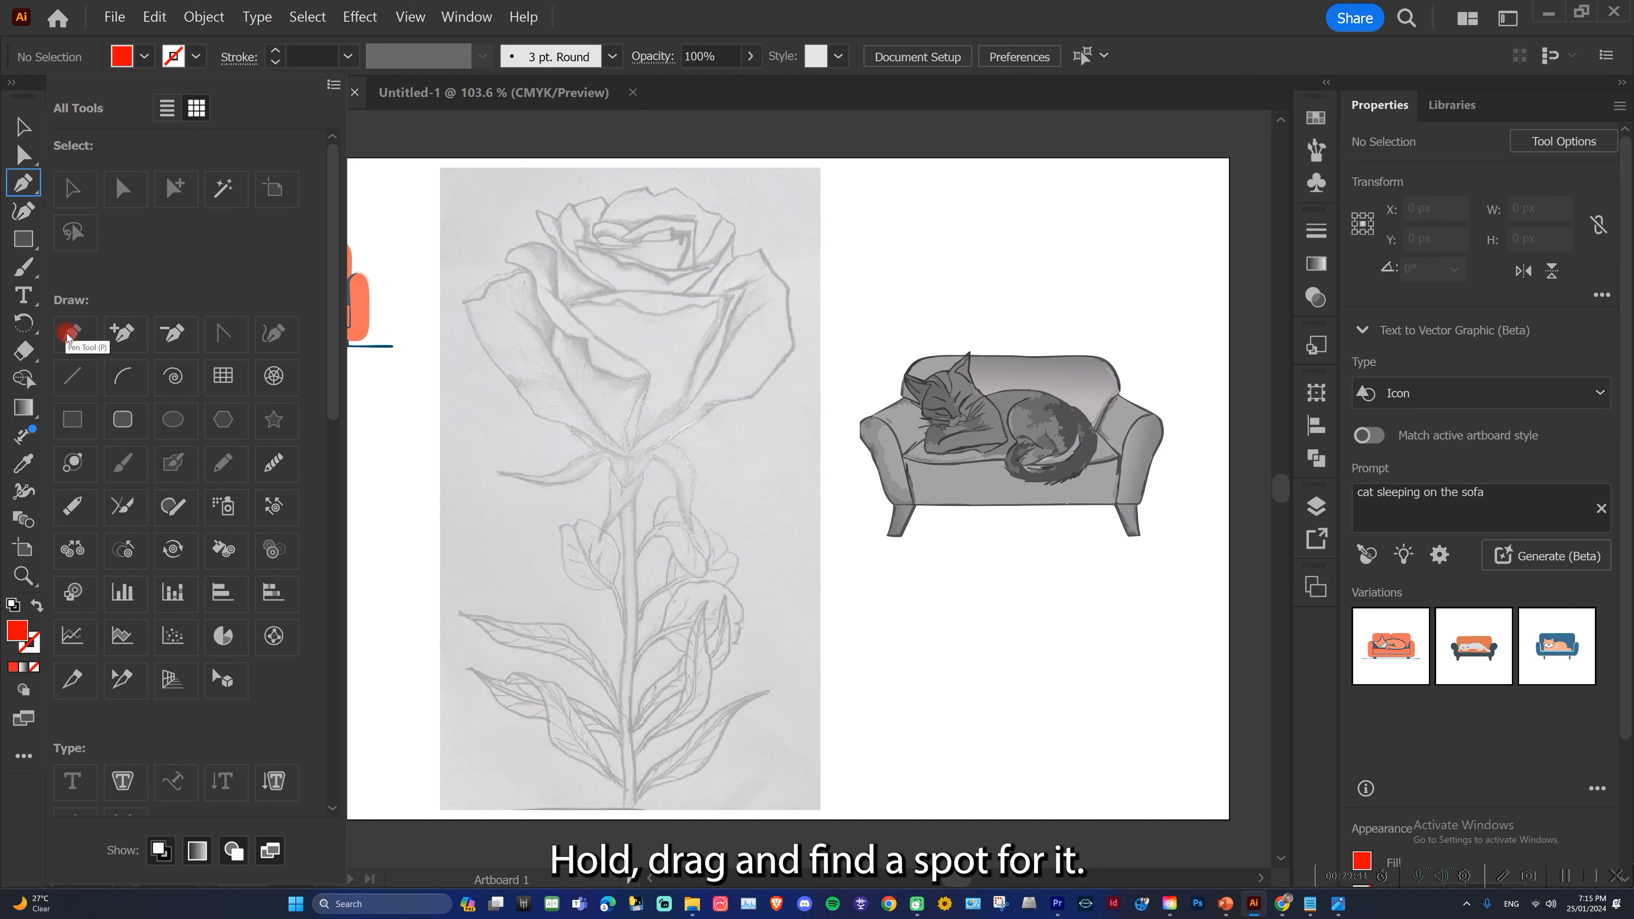
left_click(124, 333)
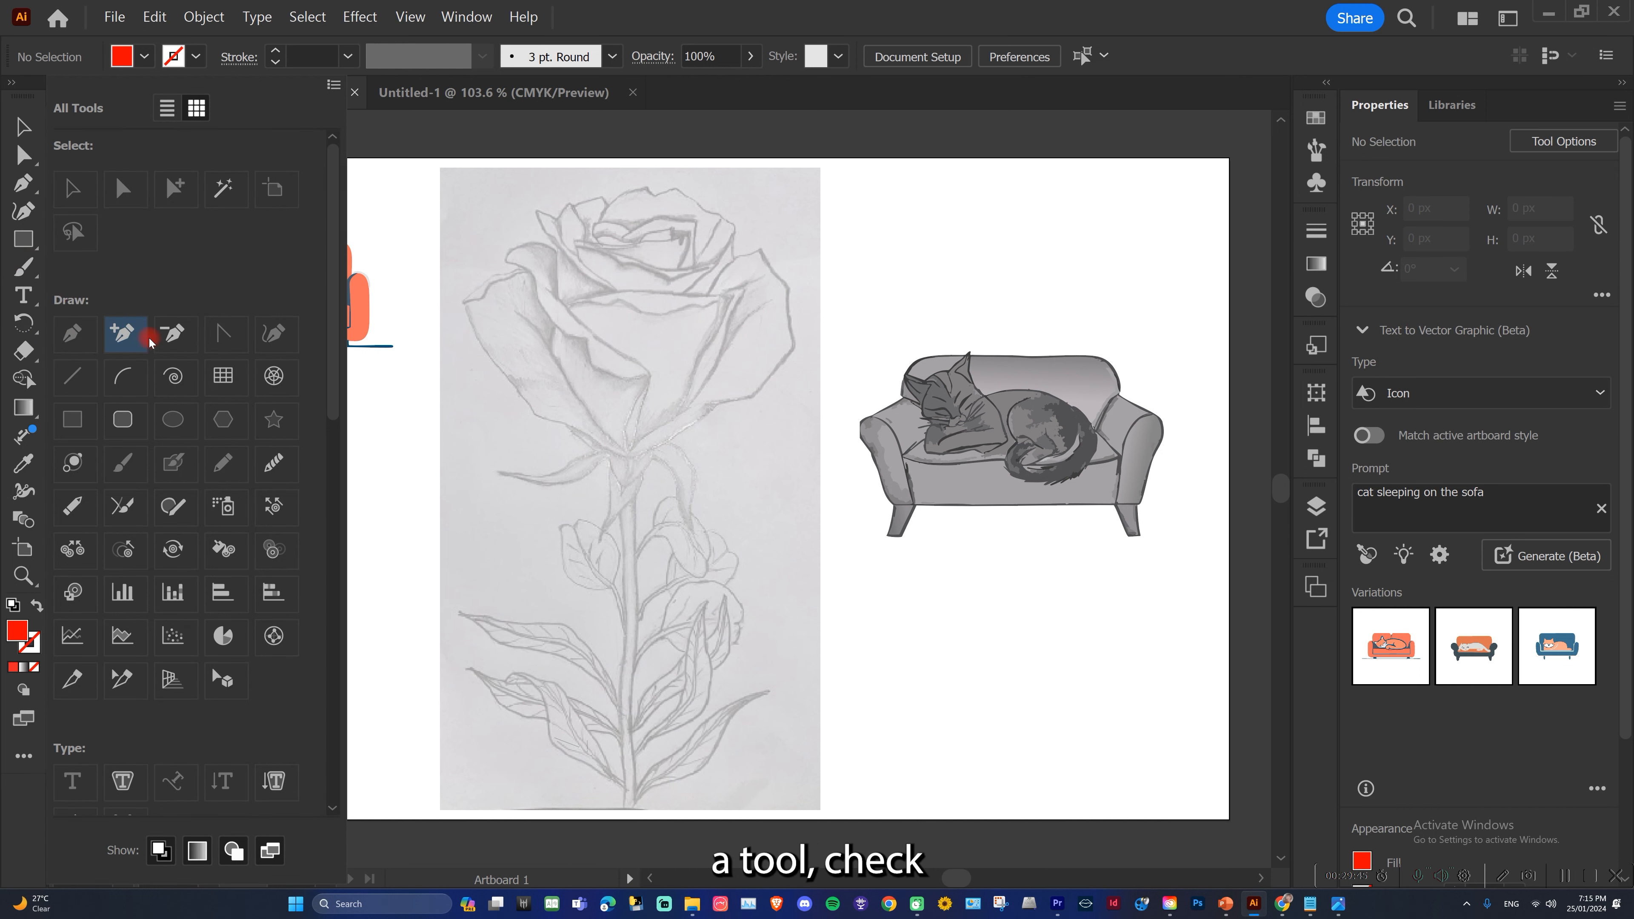
left_click(26, 759)
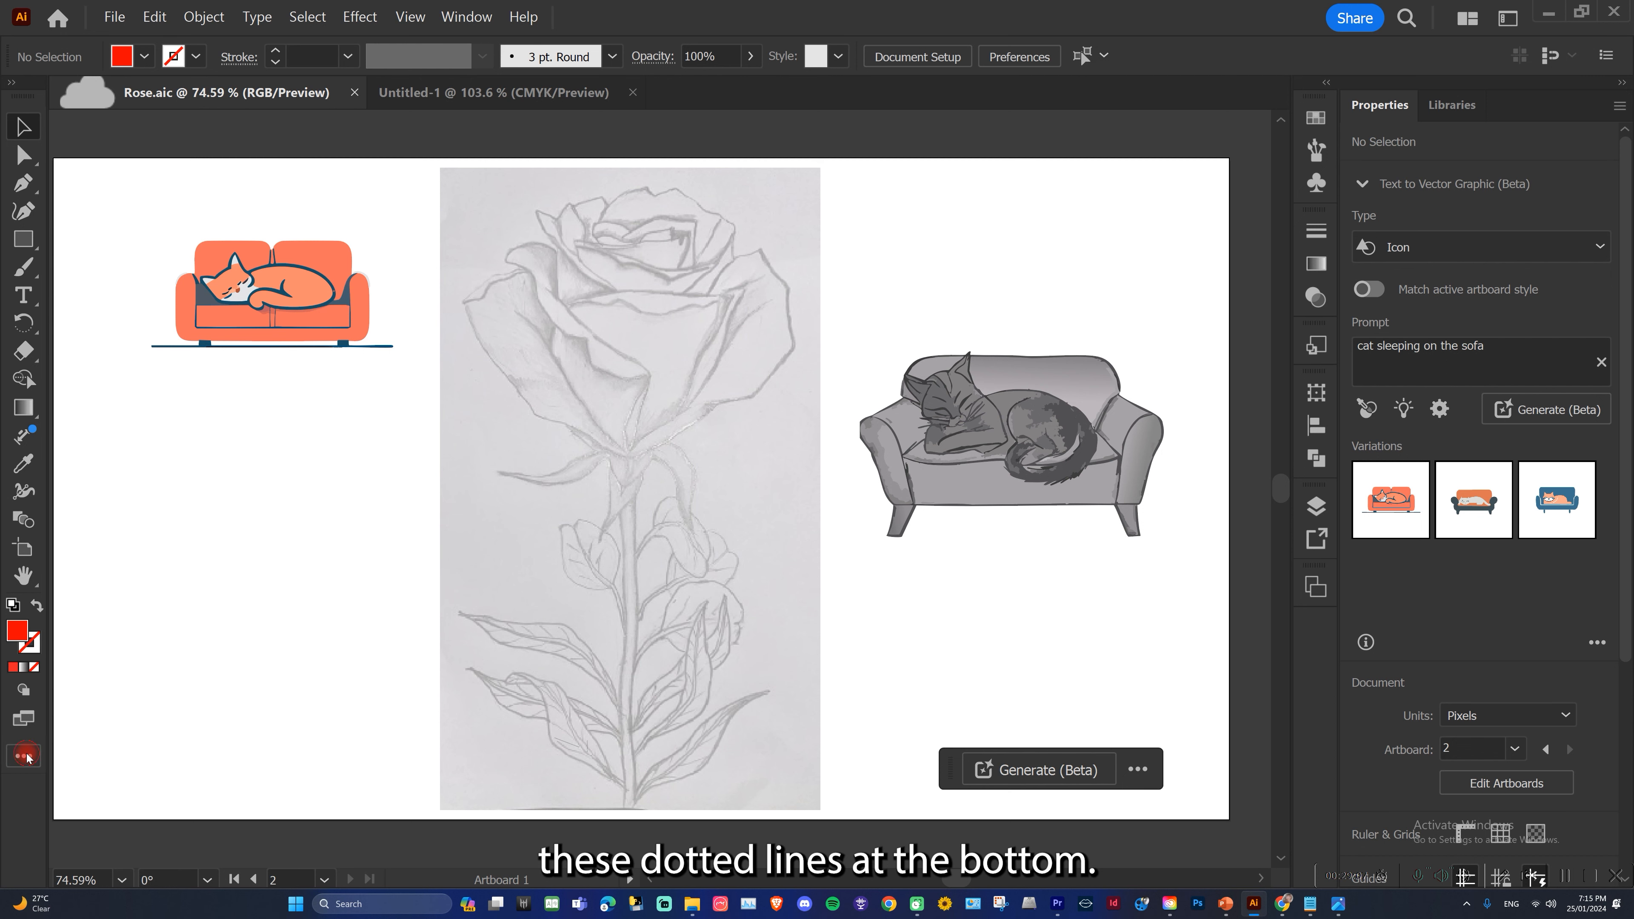
left_click(27, 758)
left_click(134, 401)
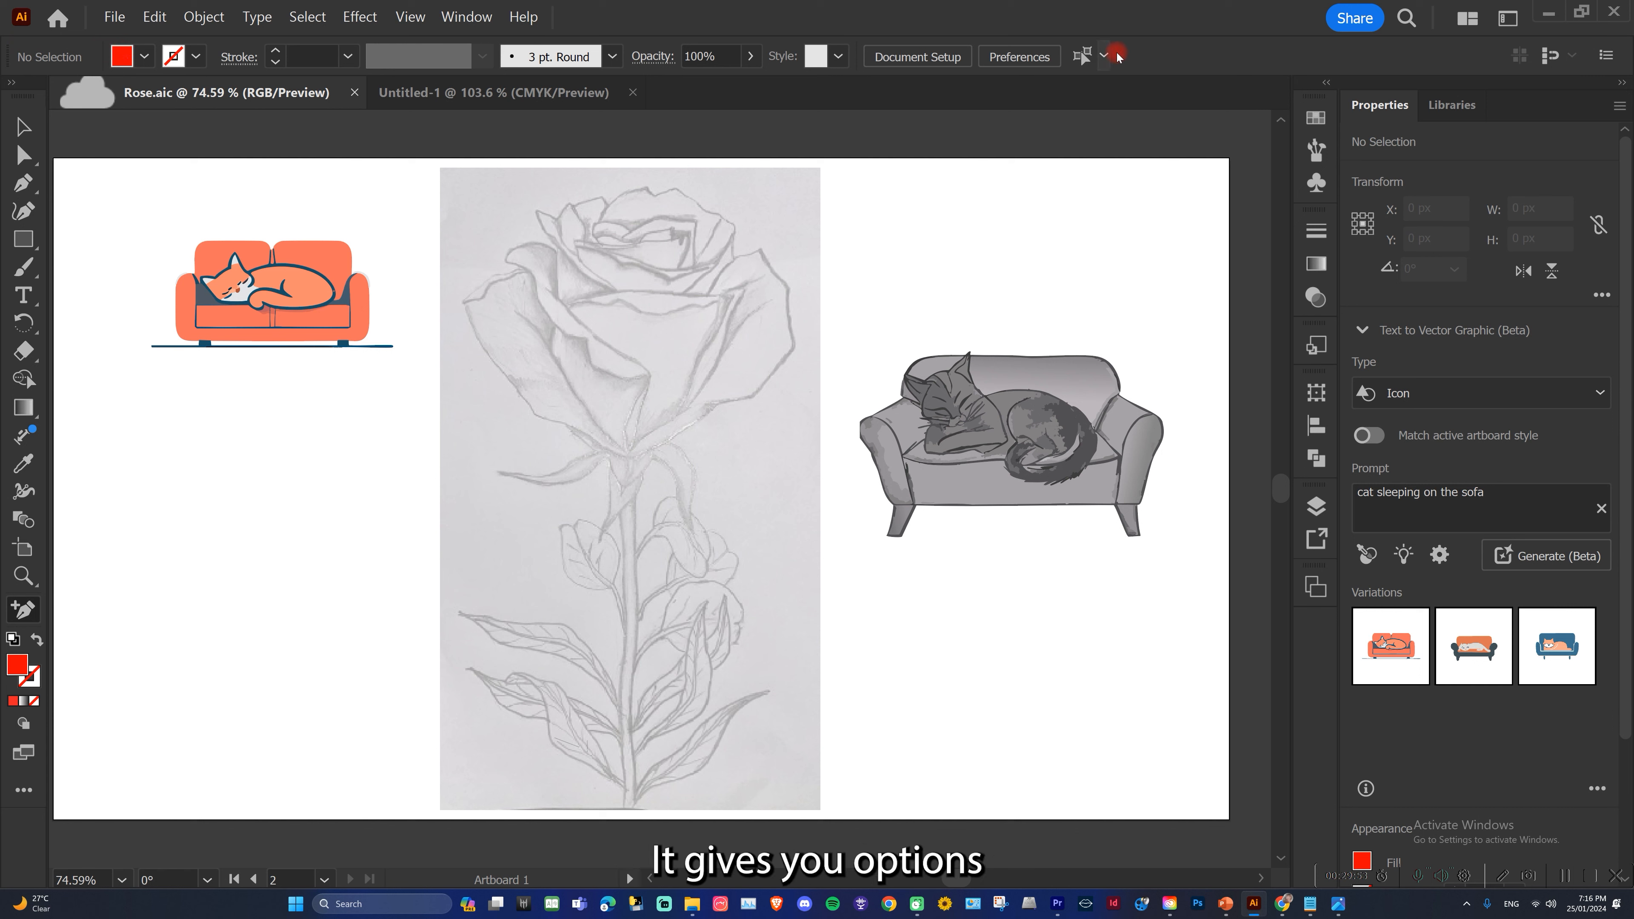
Hide the Control bar and show it again.
left_click(464, 21)
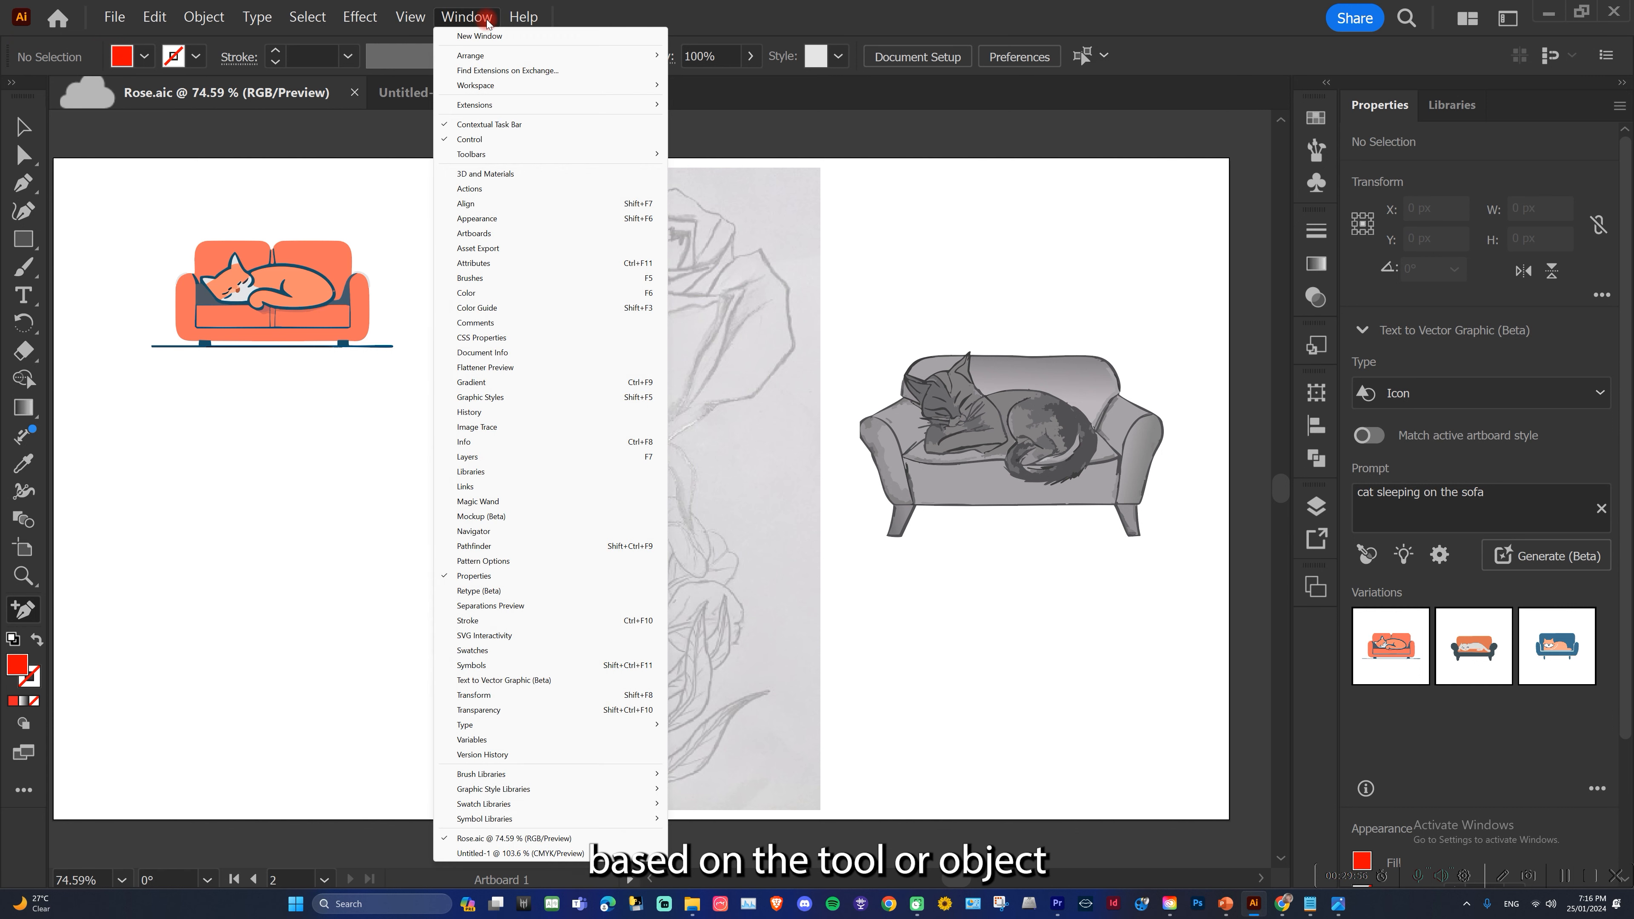
left_click(469, 139)
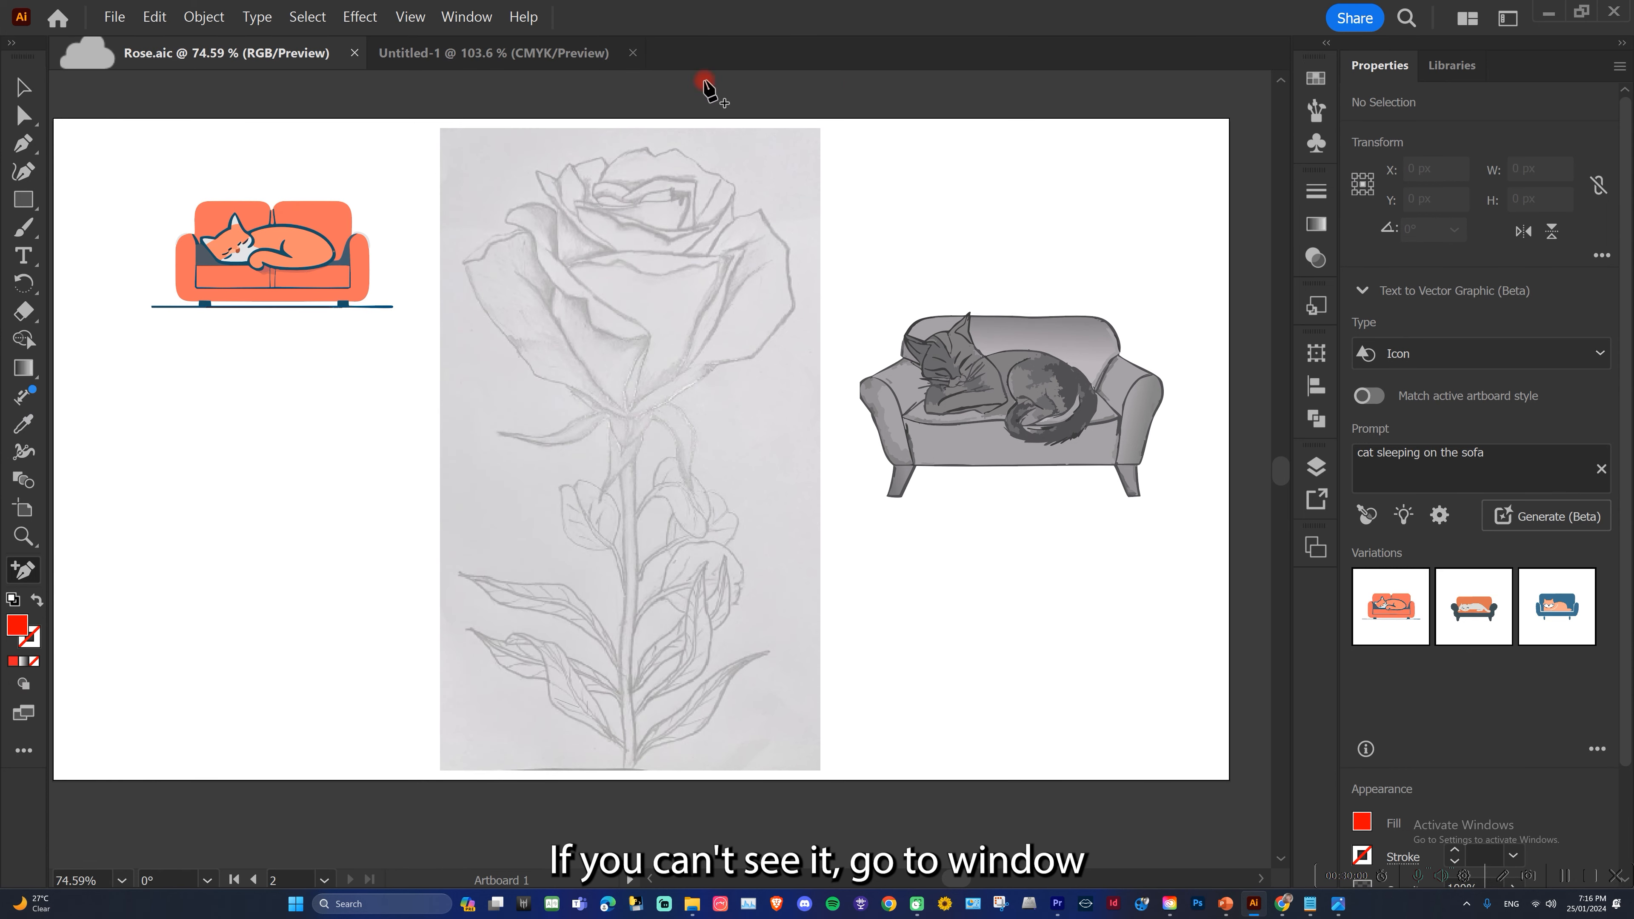
left_click(471, 19)
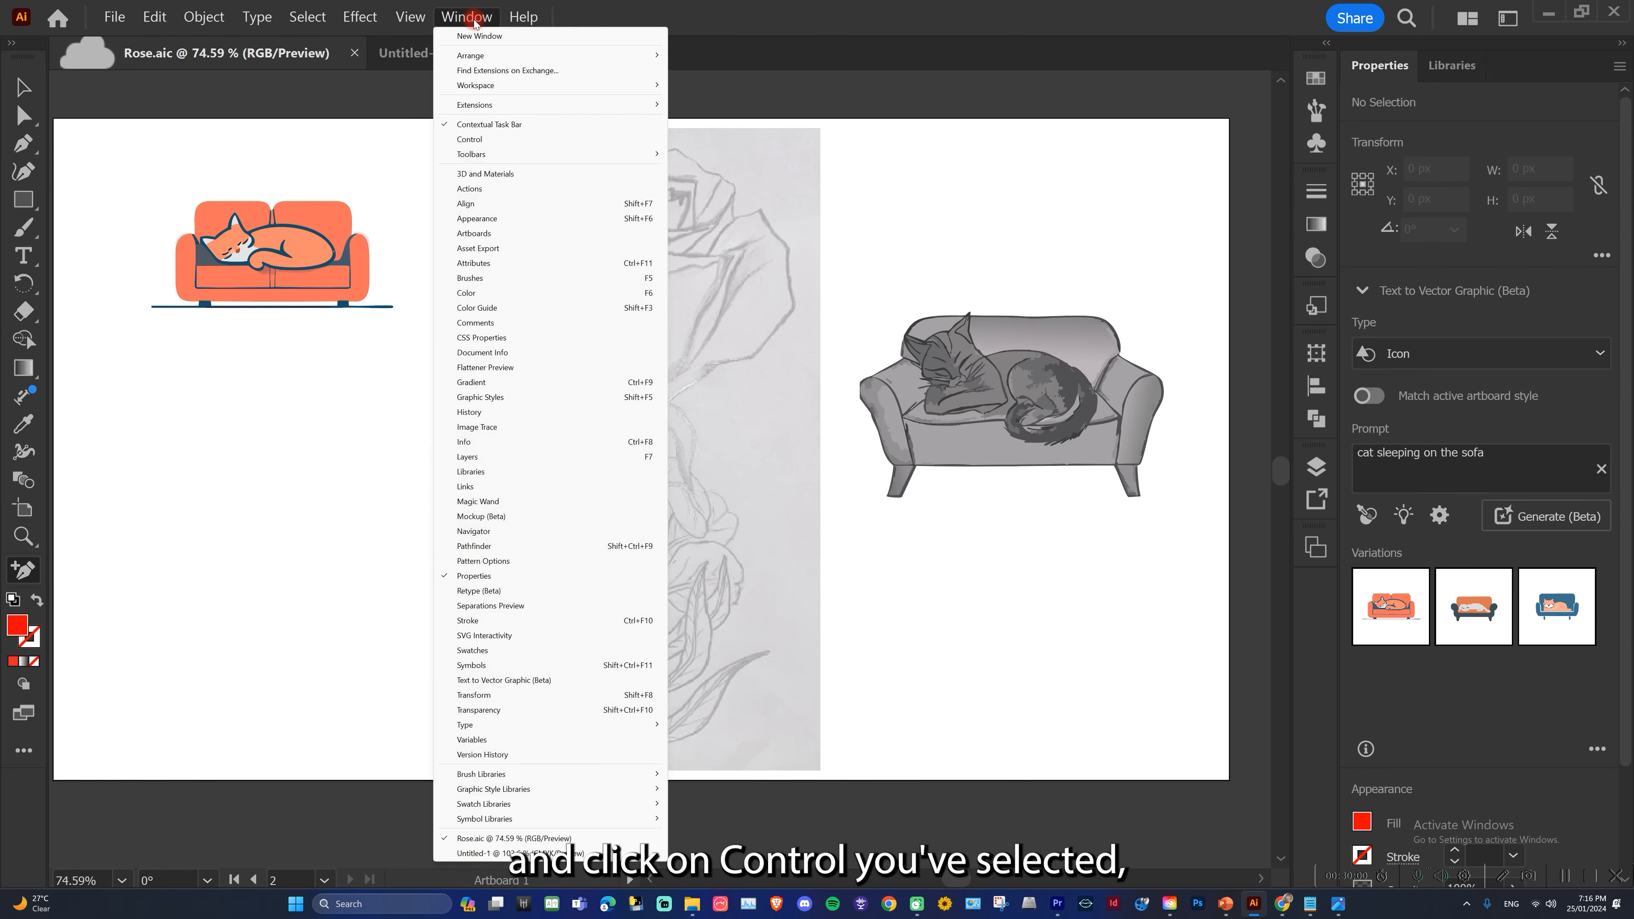
left_click(469, 139)
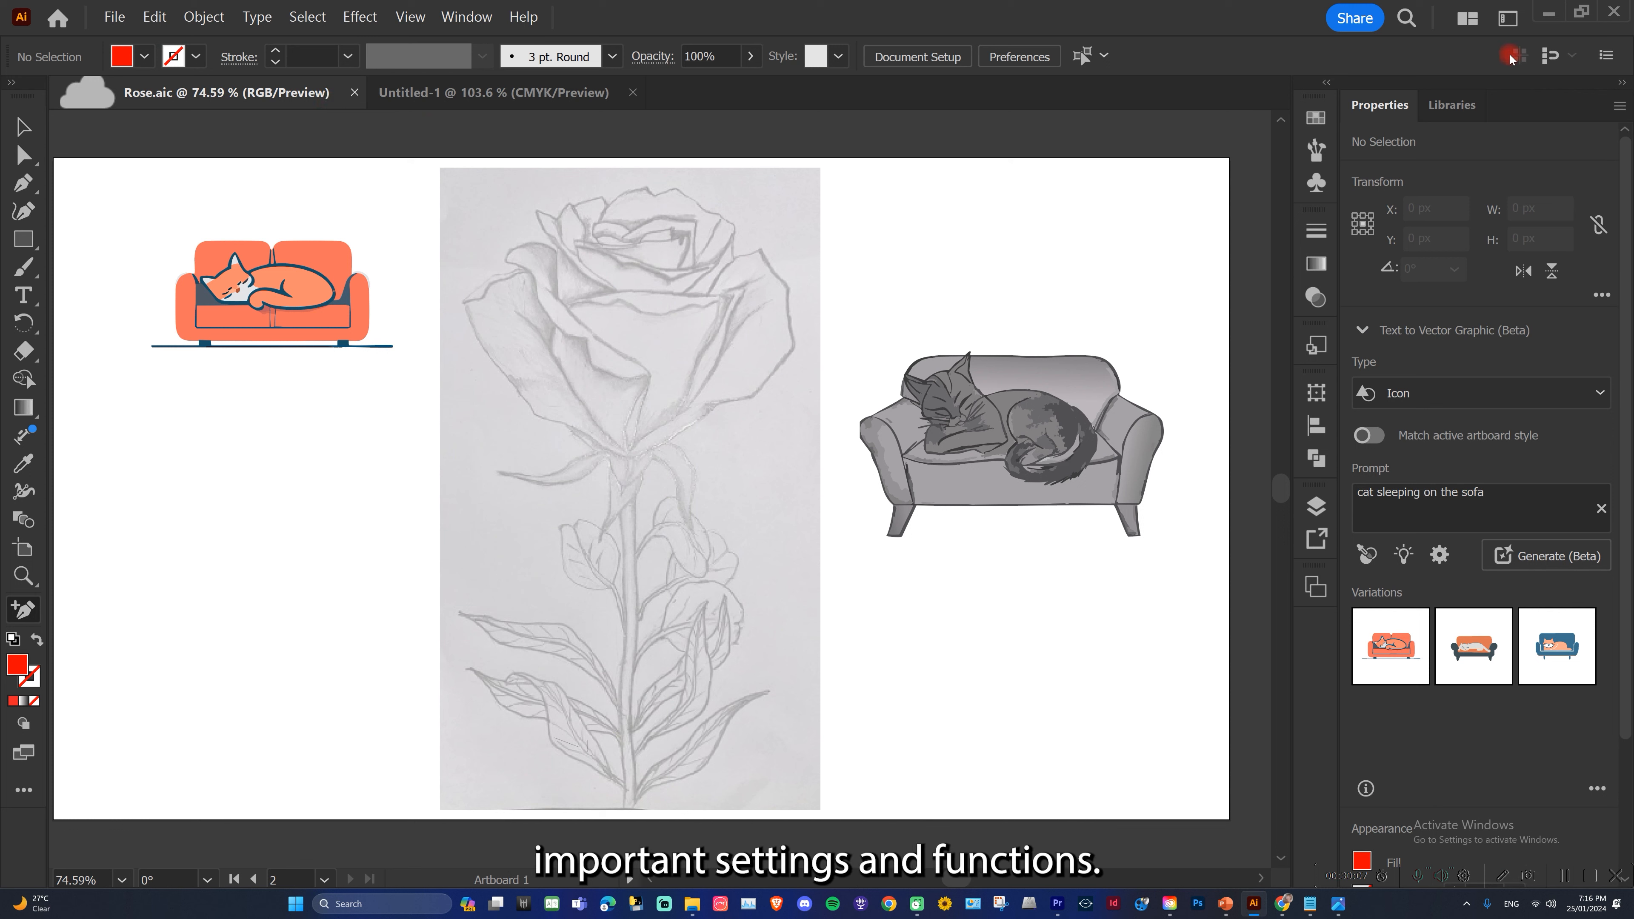
Switch from the Rose.aic document to the Untitled-1 document.
left_click(1508, 19)
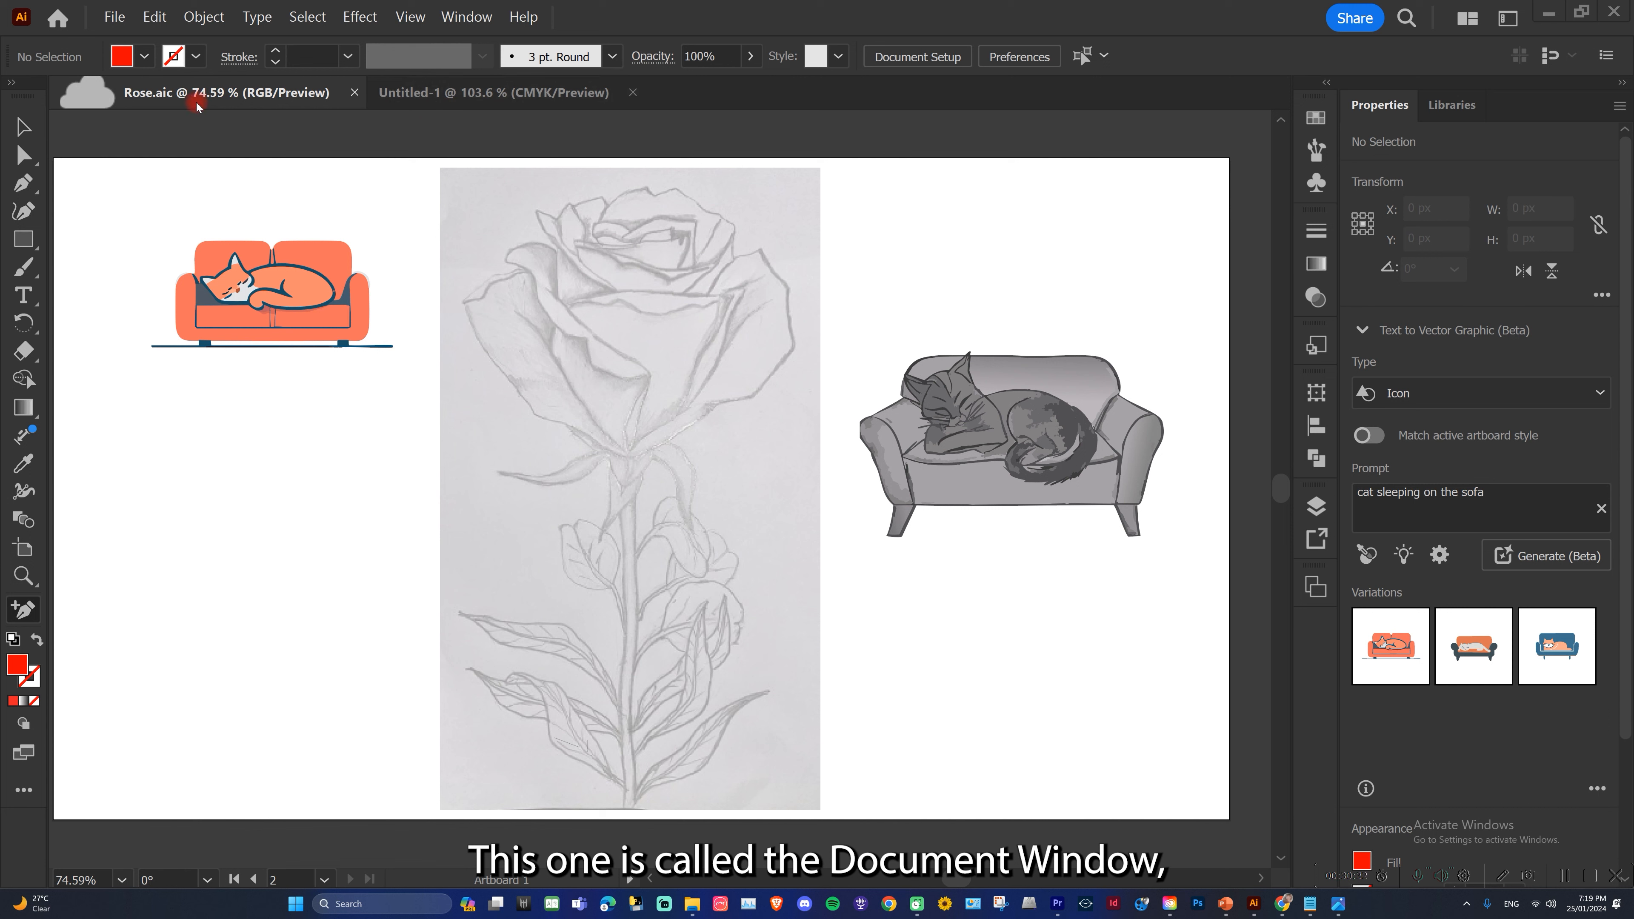
left_click(144, 96)
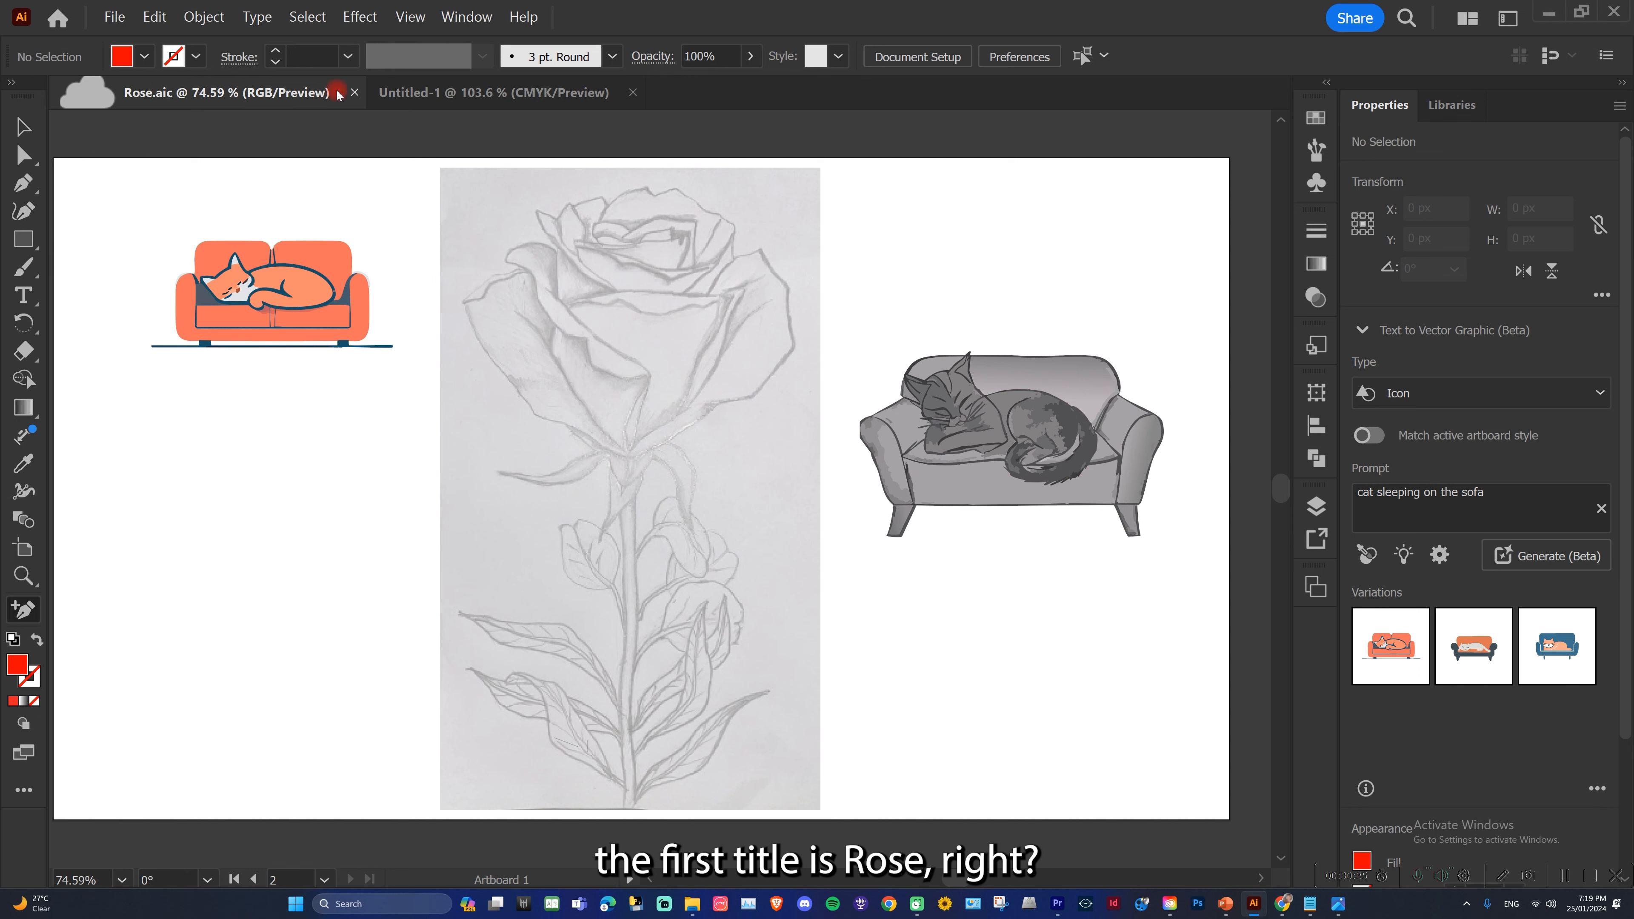
left_click(433, 93)
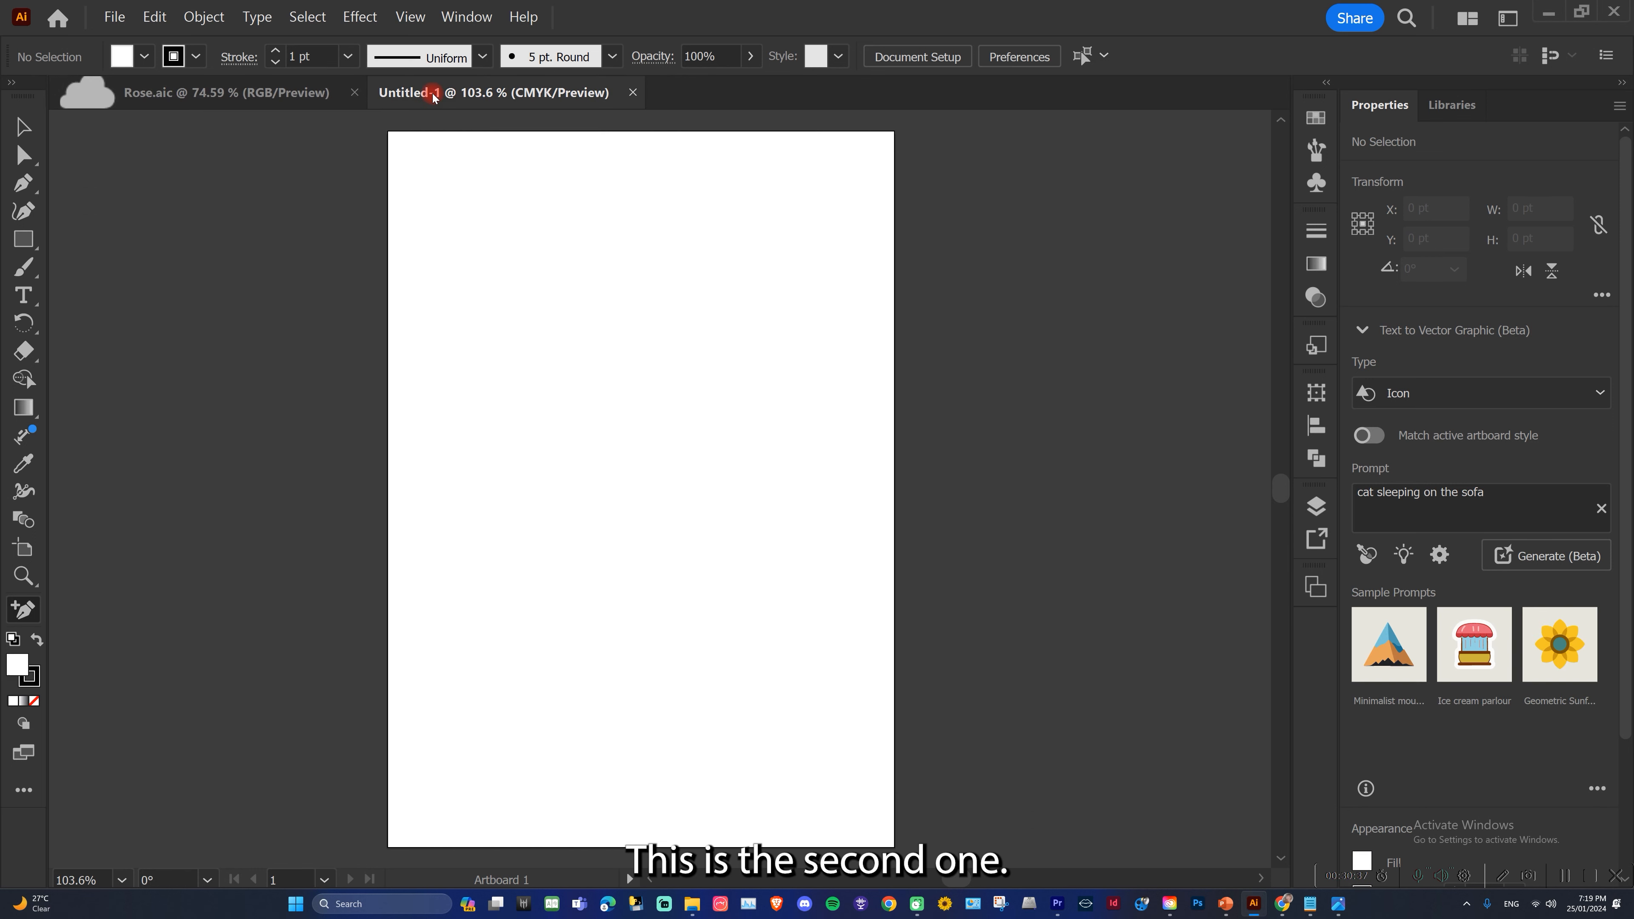
Create a new document named Book with the Custom preset.
left_click(115, 16)
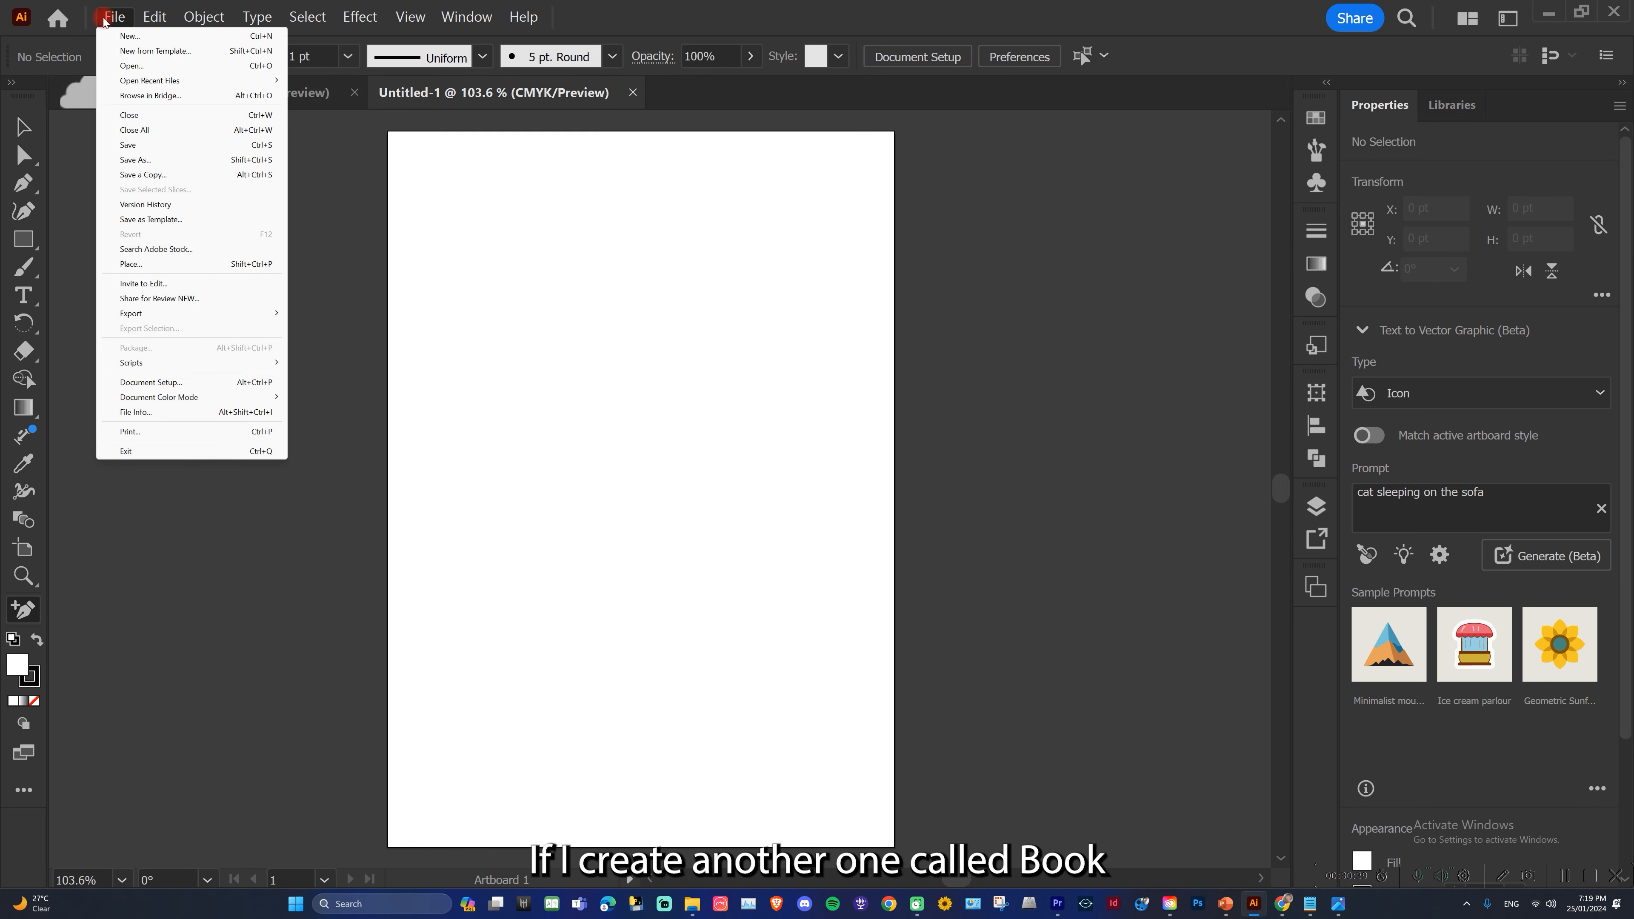
left_click(143, 37)
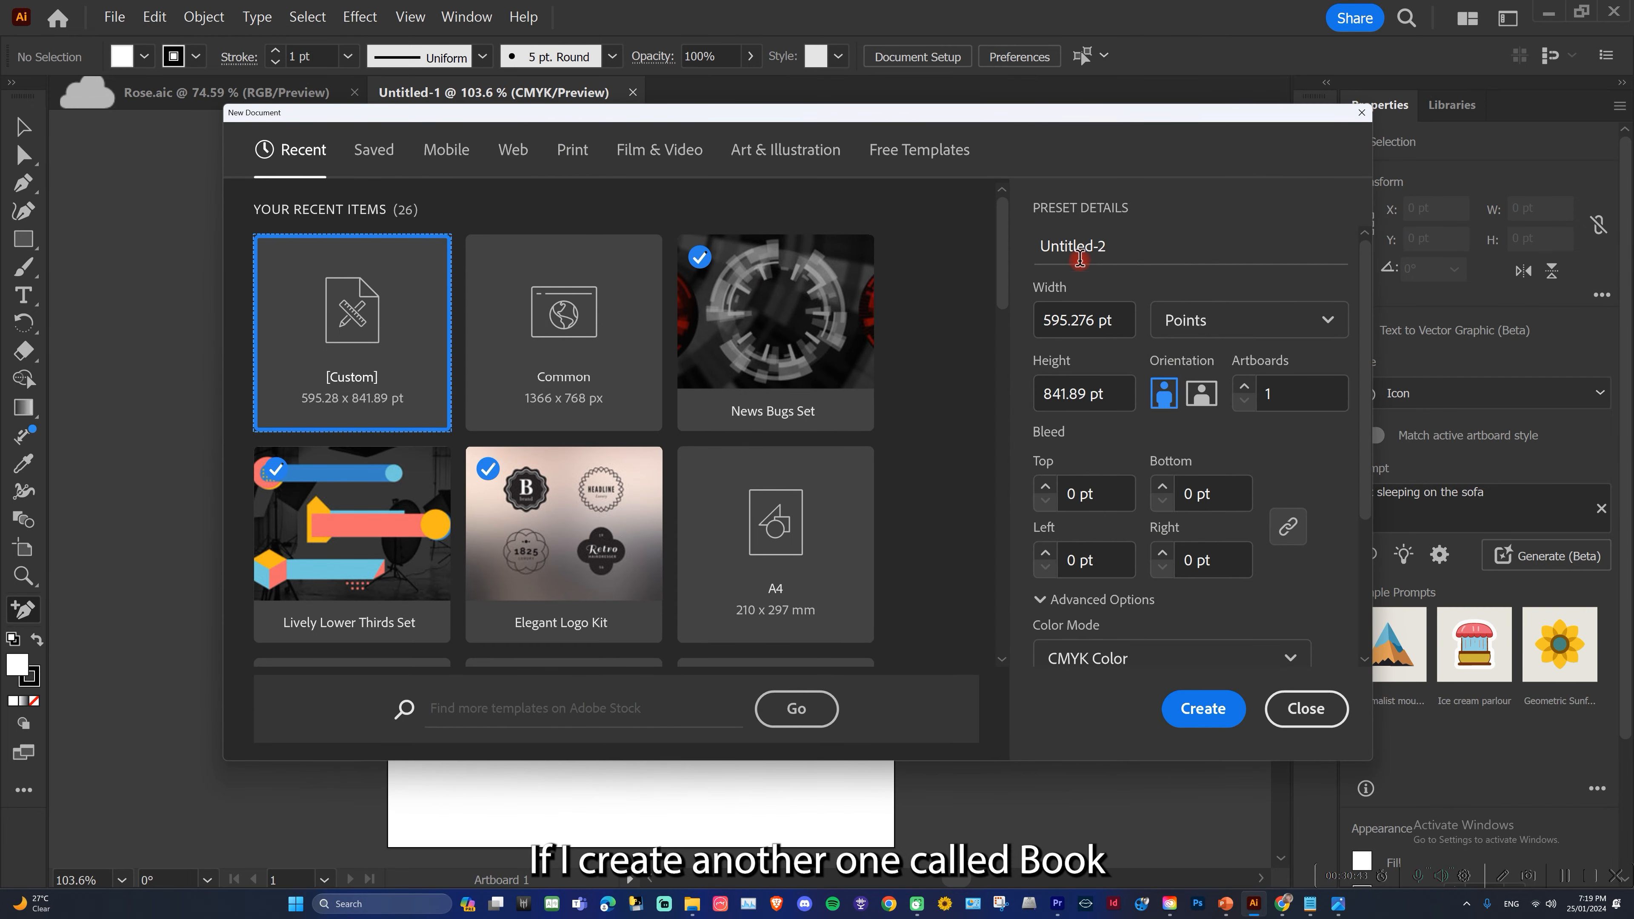
left_click_drag(1103, 250, 1039, 249)
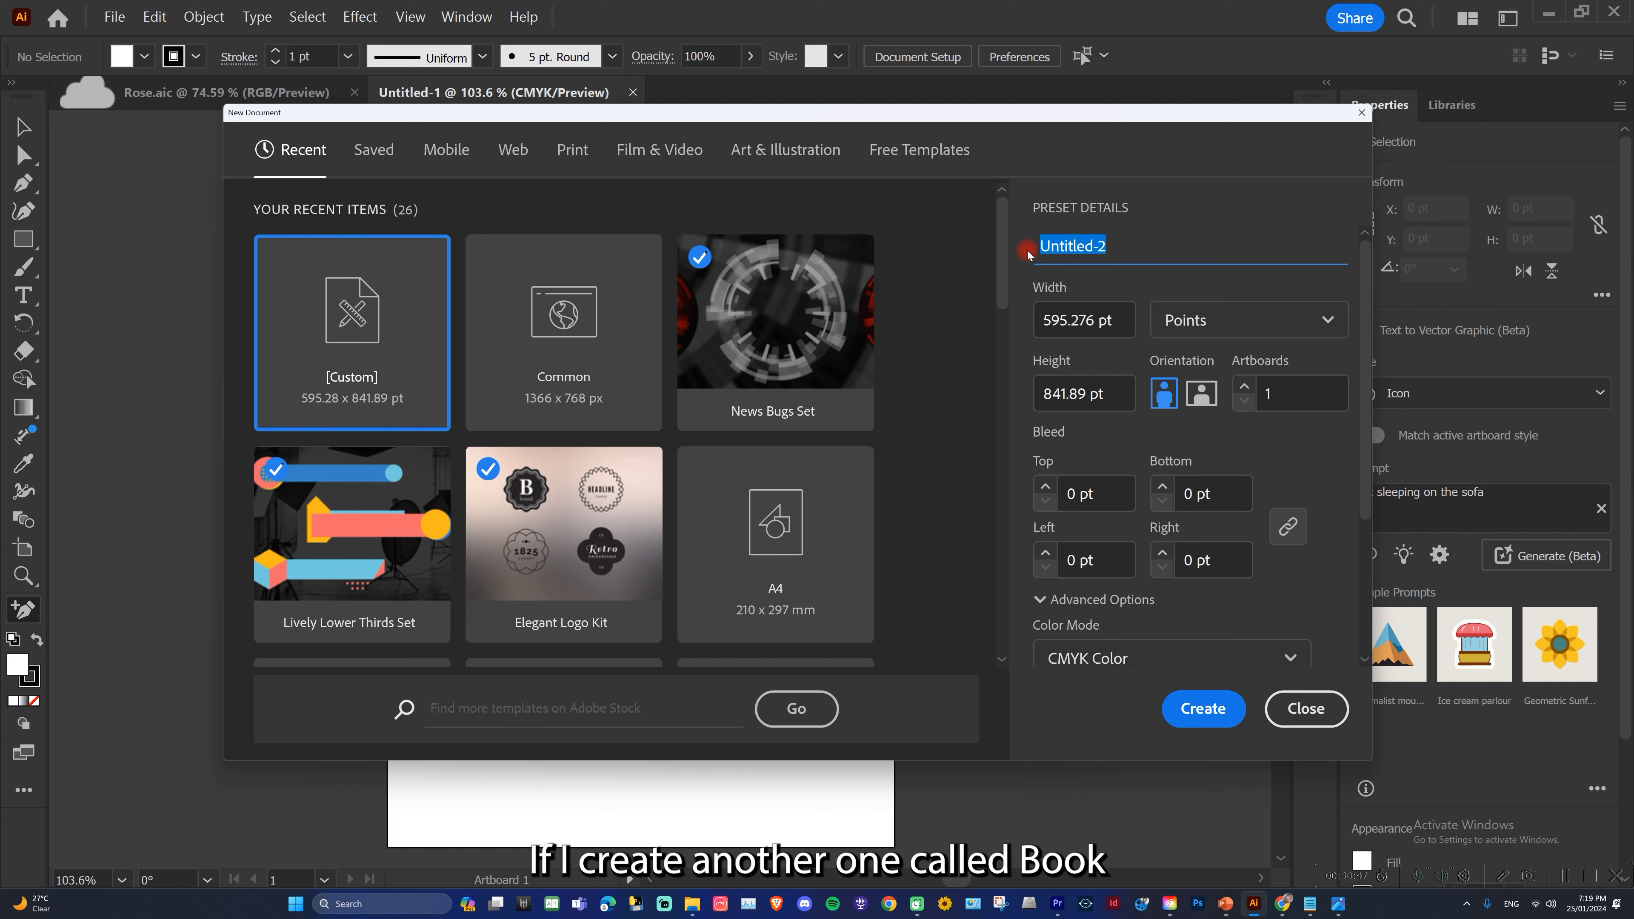
type("Book")
left_click(1203, 708)
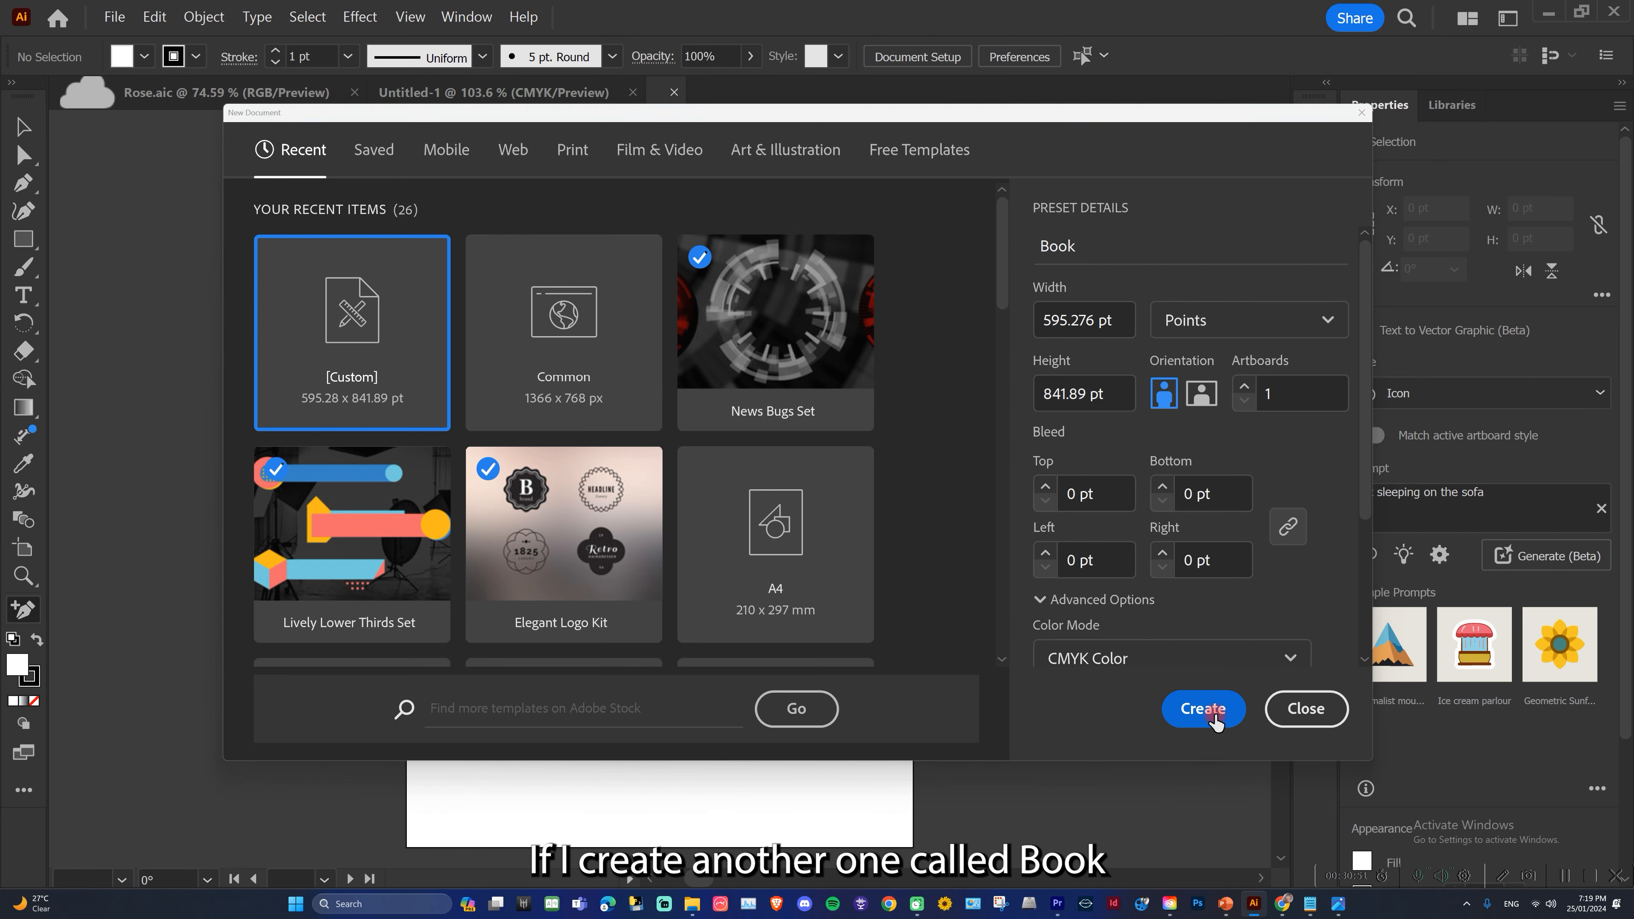